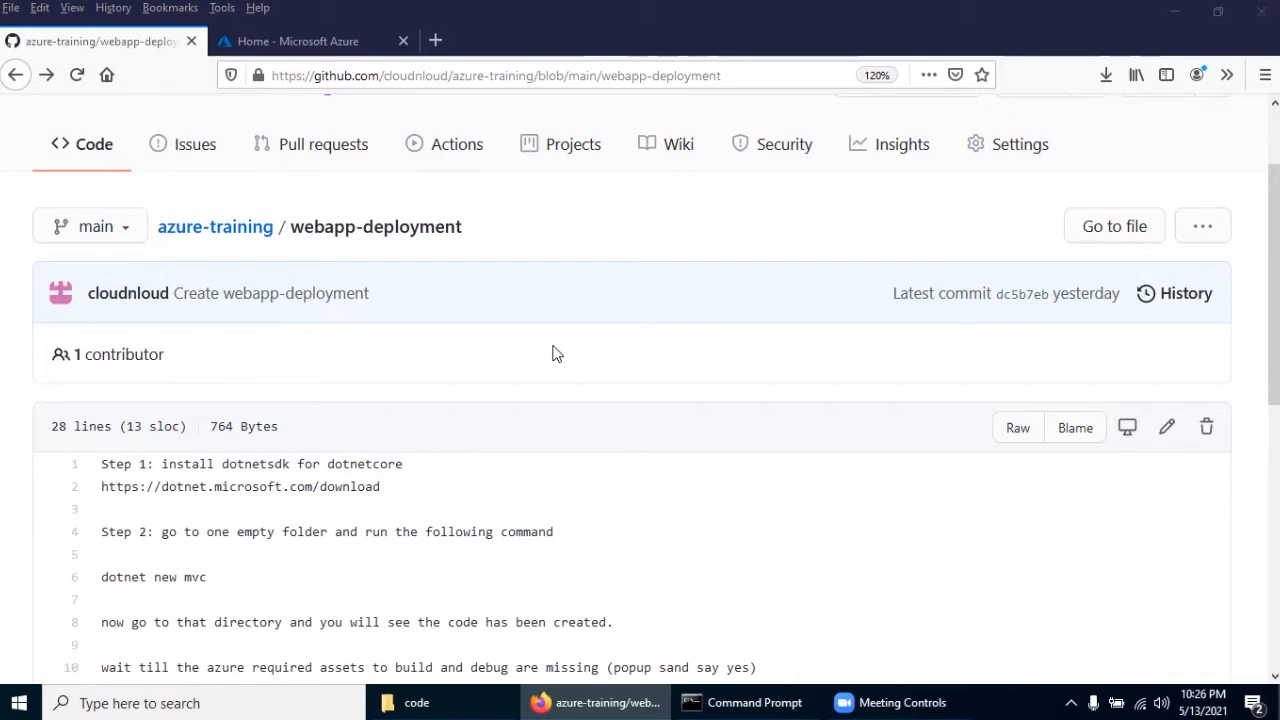
Open the dotnet.microsoft.com/download link from the instructions, examine the .NET 5.0 SDK x64 download option, and return to the instructions.
scroll(347, 500, down, 2)
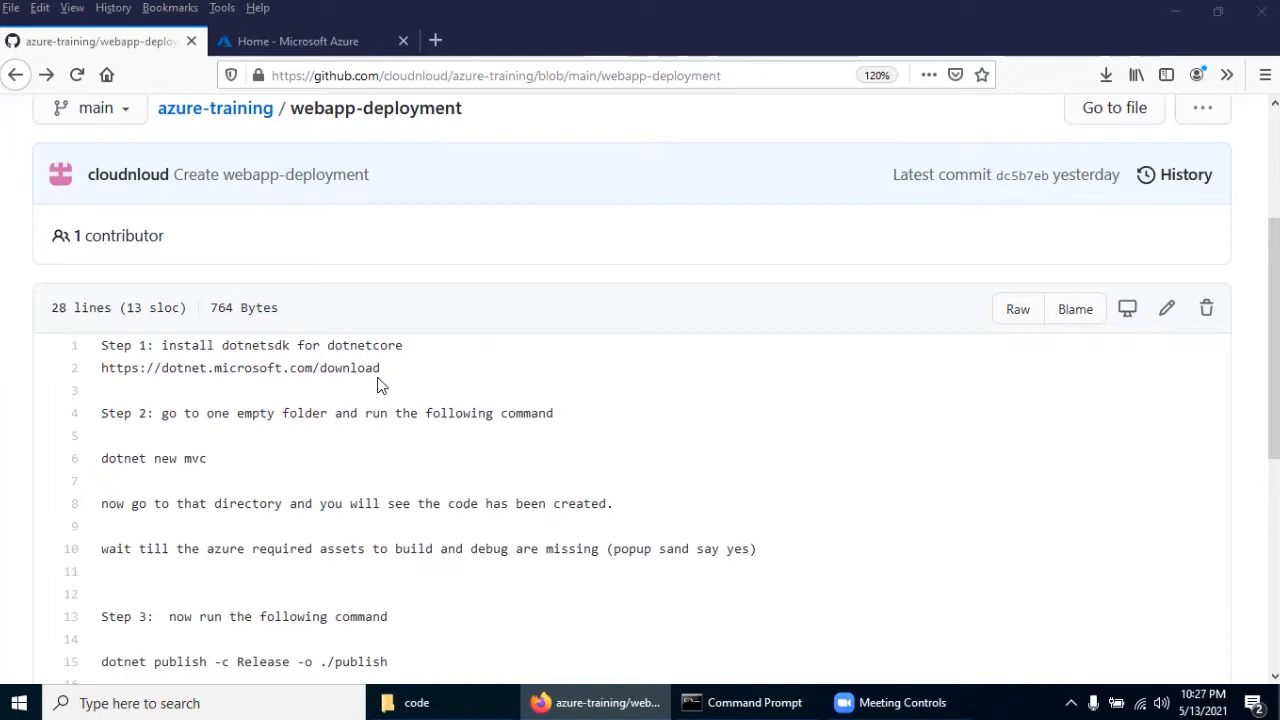
drag(381, 369, 107, 370)
right_click(107, 370)
click(177, 406)
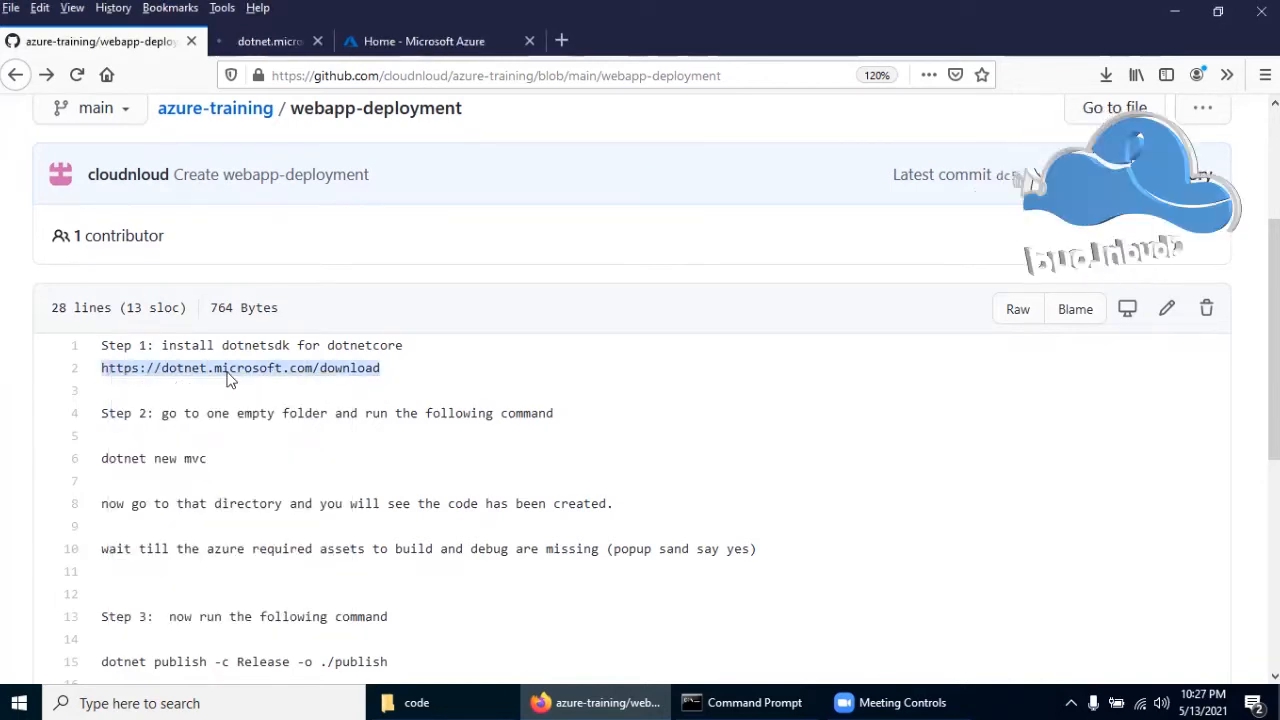
click(304, 40)
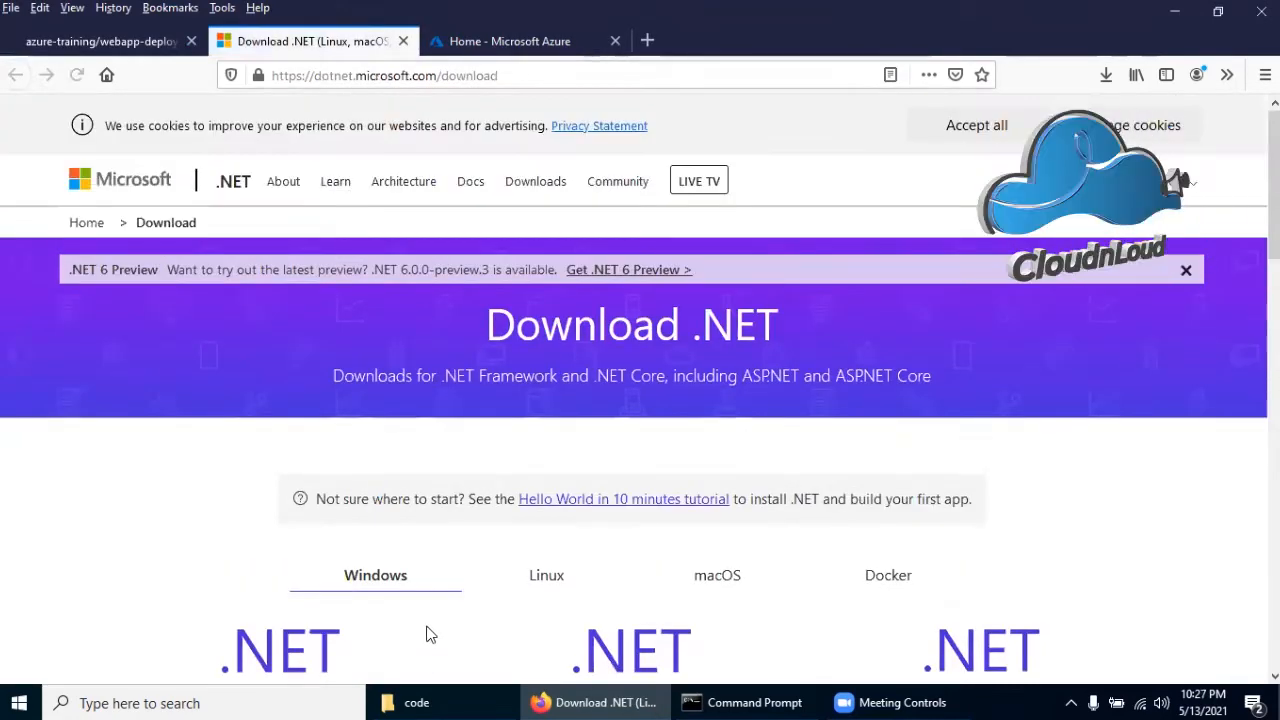
scroll(430, 600, down, 3)
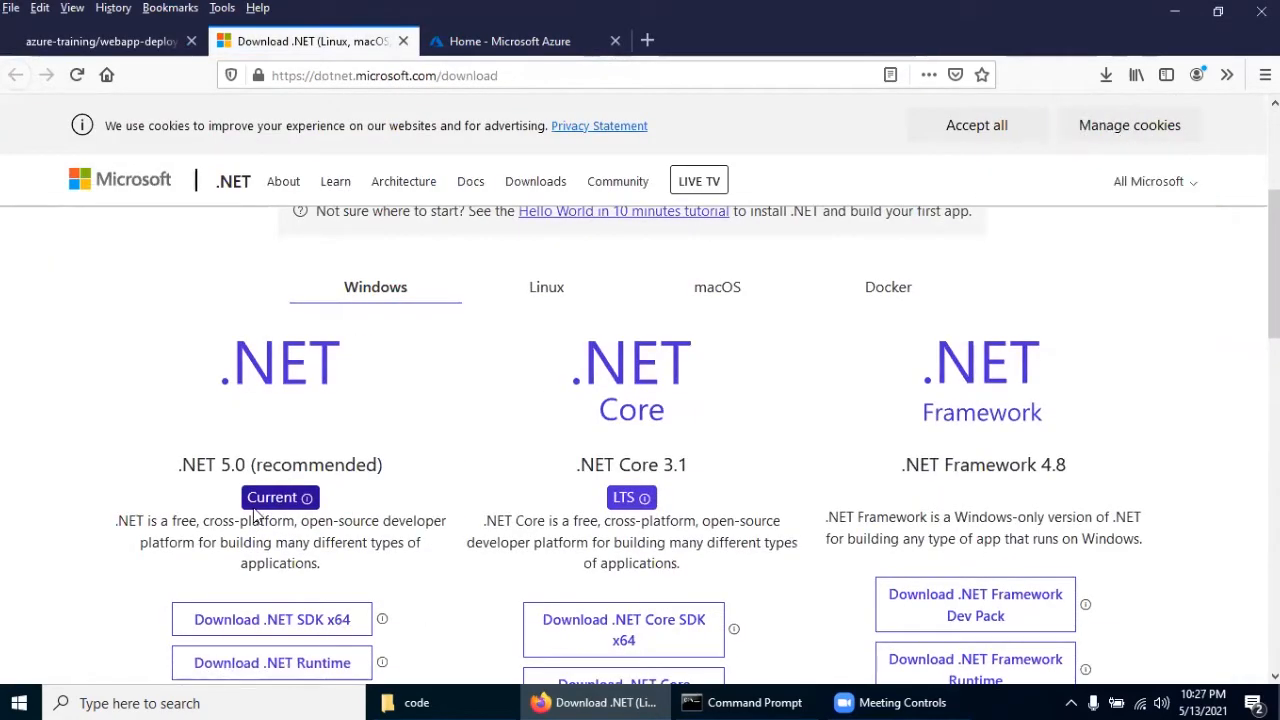
scroll(257, 530, down, 2)
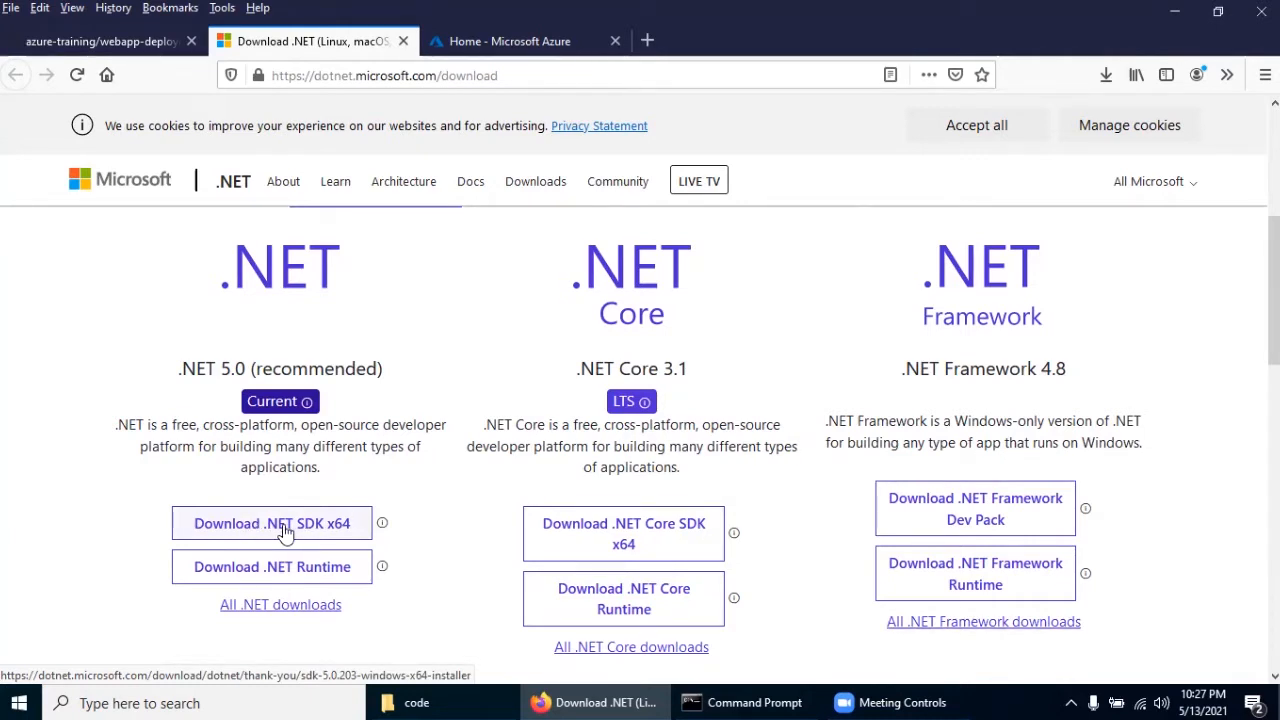
click(127, 41)
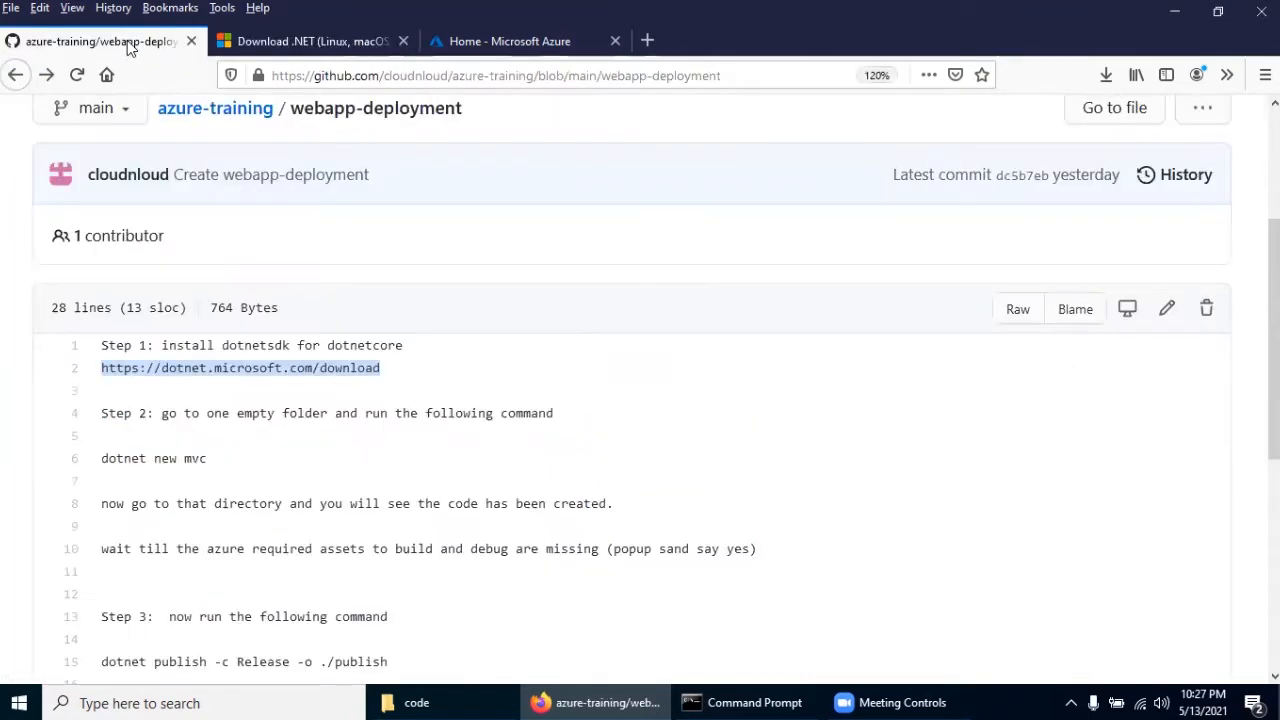
Copy the dotnet new mvc command from the instructions, run it in Command Prompt in C:\code, and check the code folder's contents.
click(443, 703)
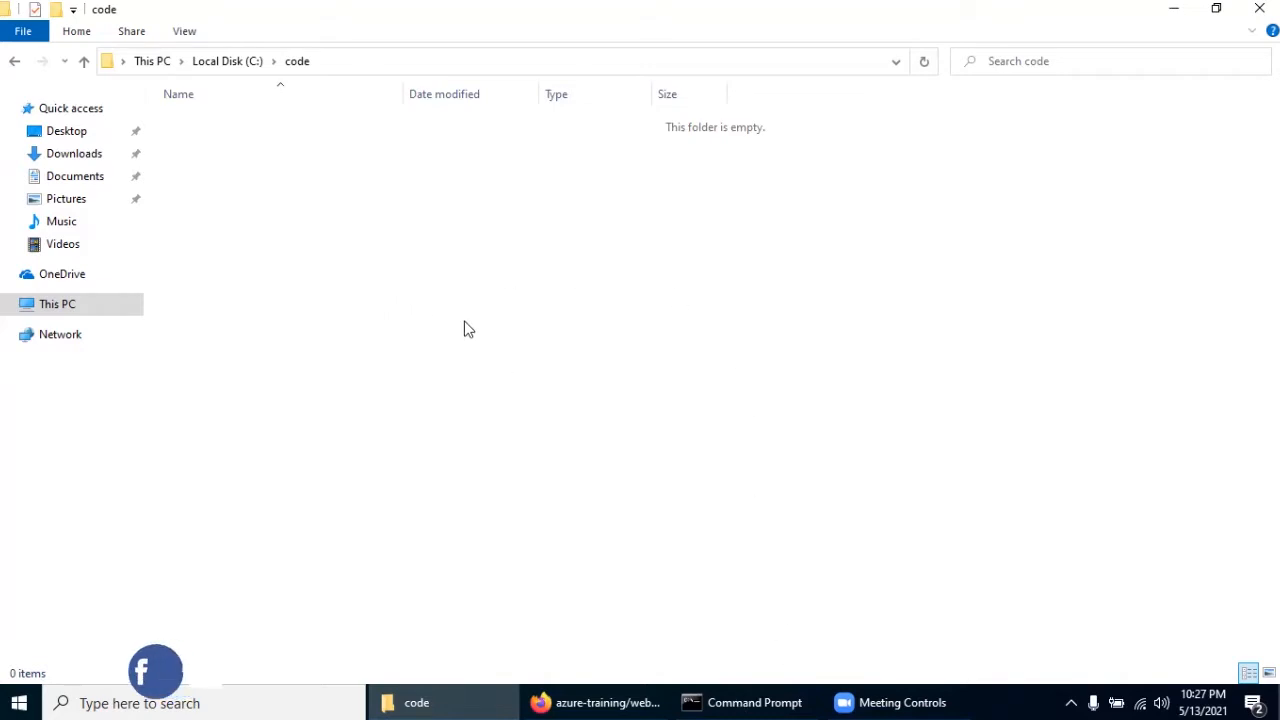
key(alt+Tab)
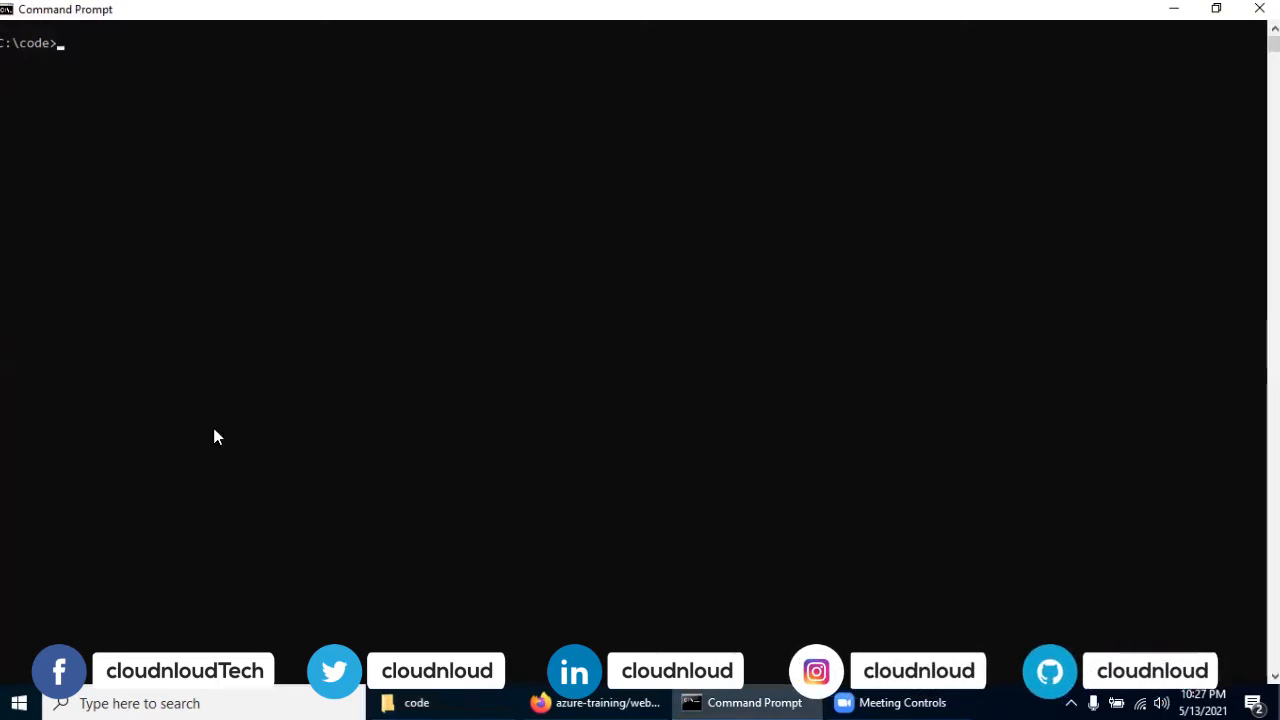
key(alt+Tab)
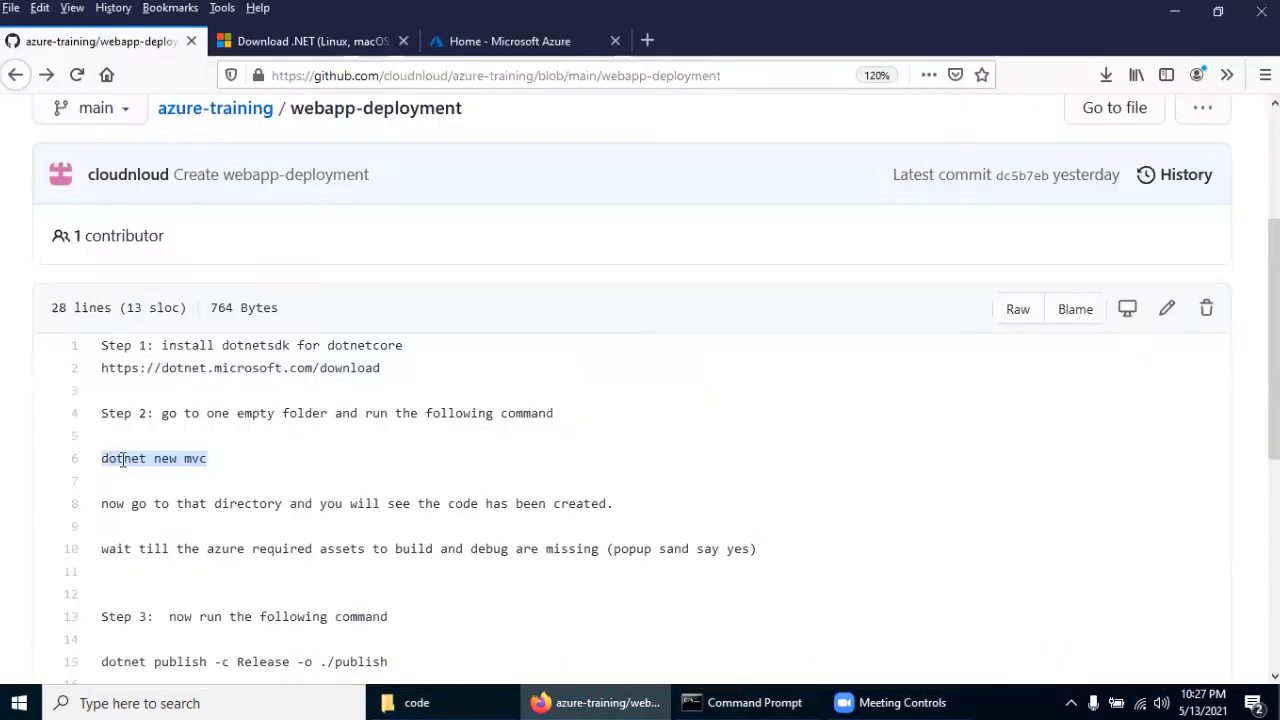
right_click(156, 459)
click(183, 471)
key(alt+Tab)
key(ctrl+v)
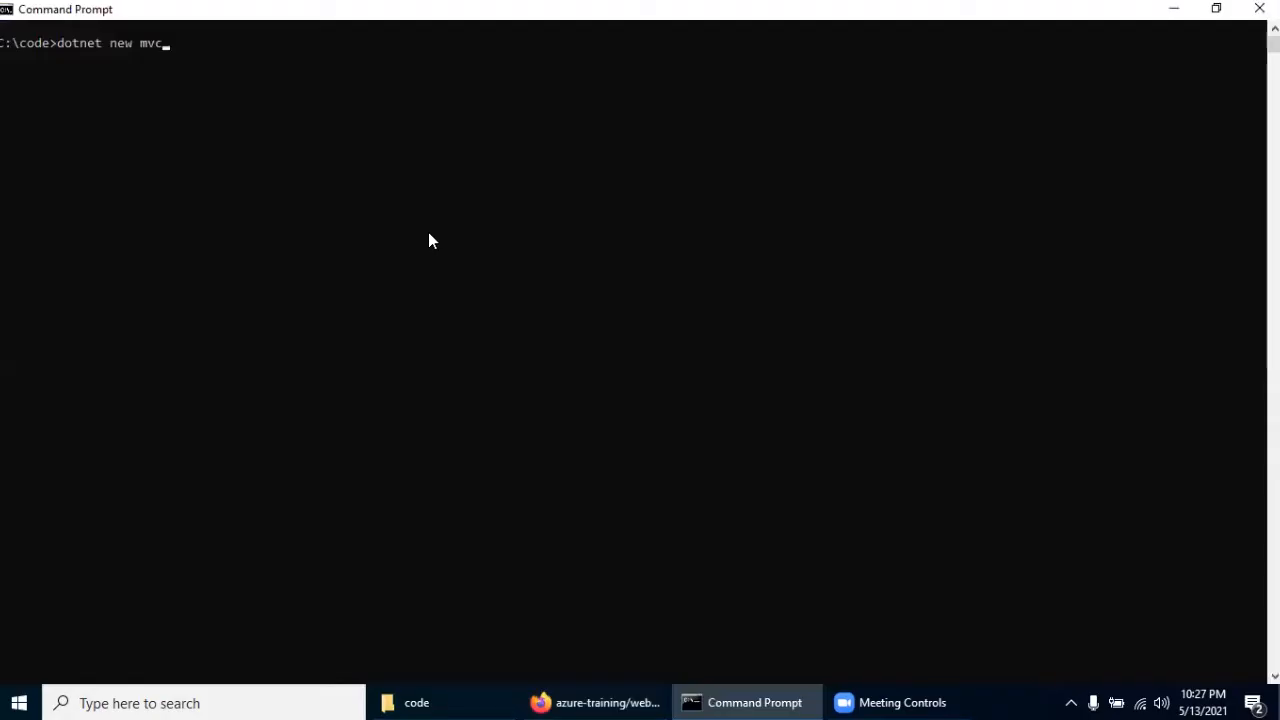
key(Return)
click(478, 702)
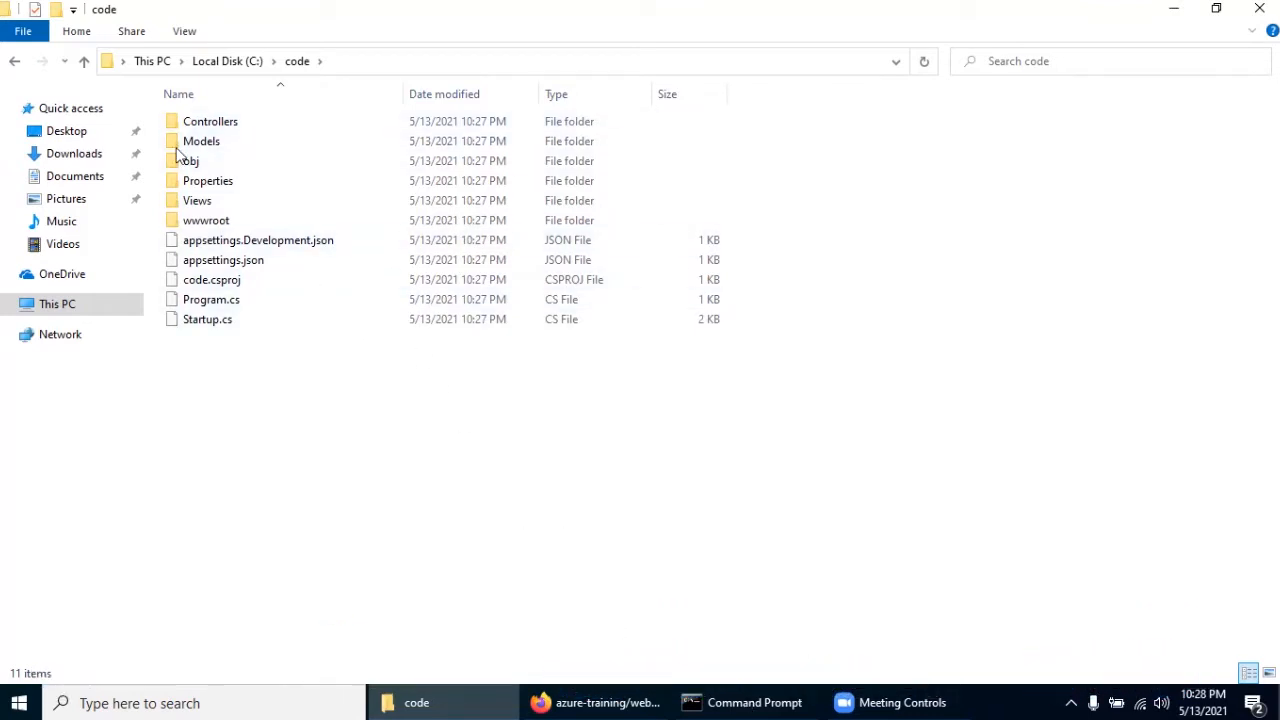
key(alt+Tab)
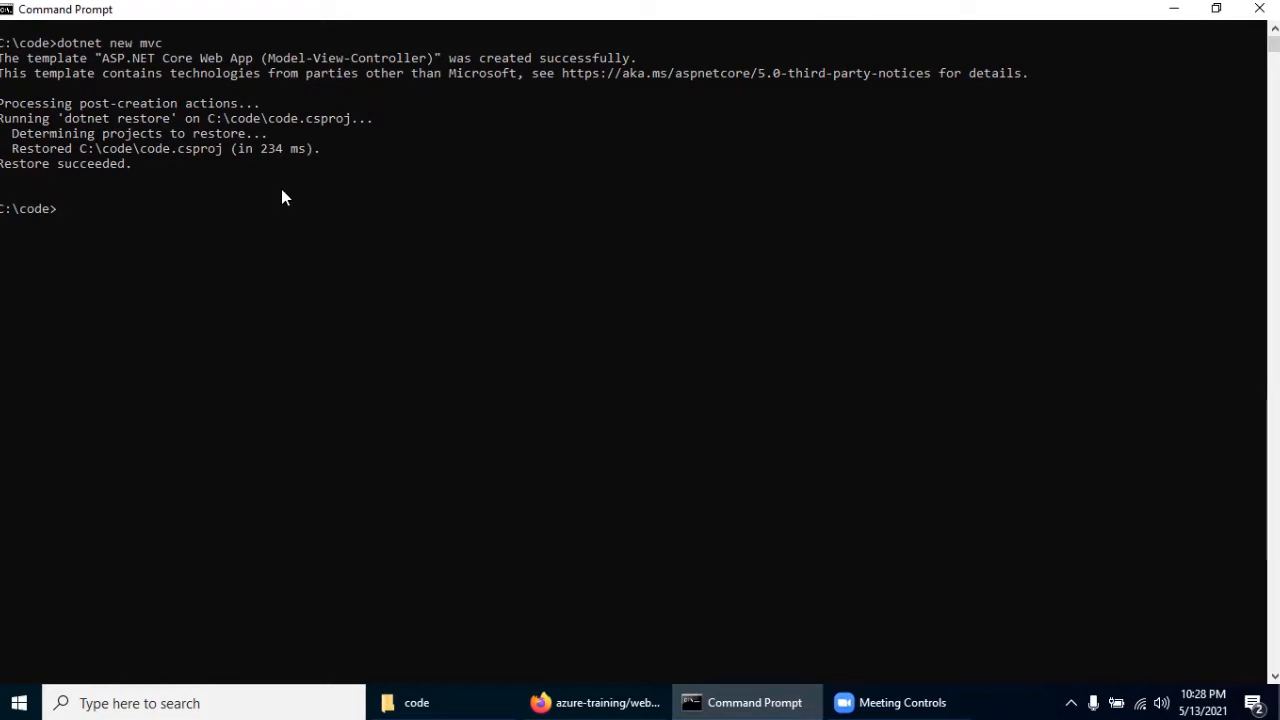
Copy the Step 3 command from the instructions and run dotnet publish -c Release -o ./publish in Command Prompt.
click(582, 702)
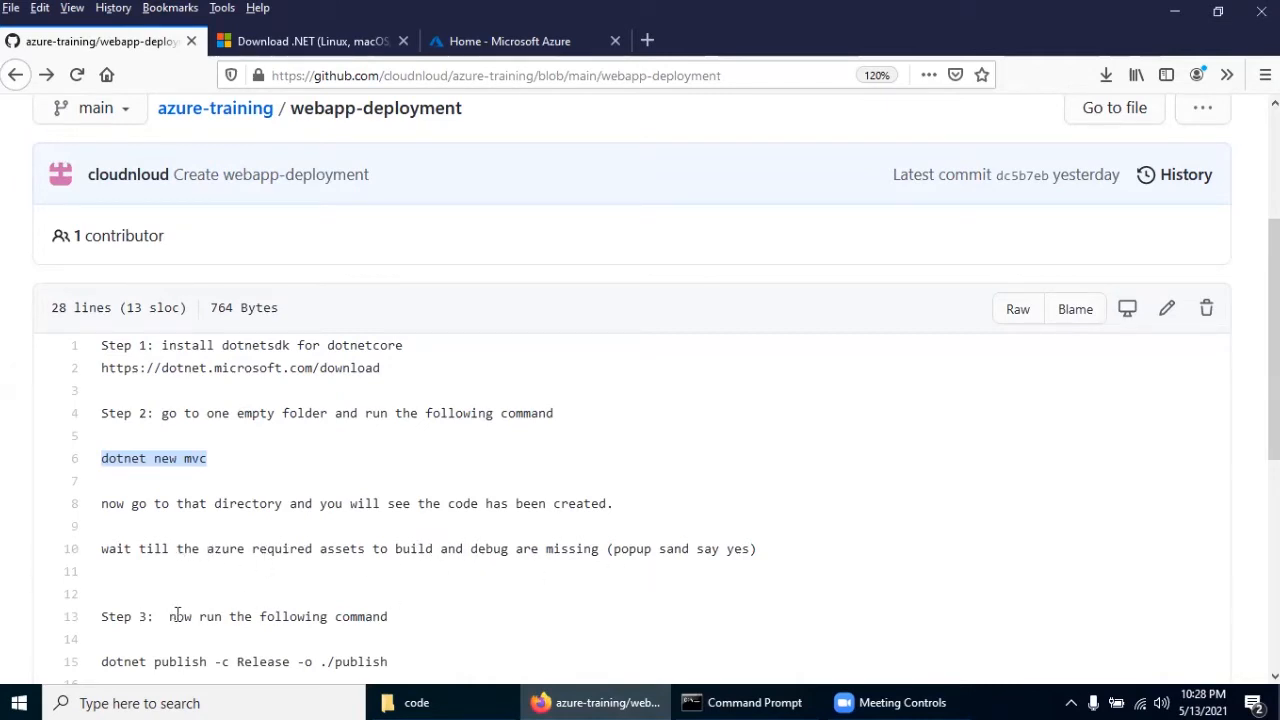
scroll(163, 615, down, 2)
drag(102, 550, 374, 544)
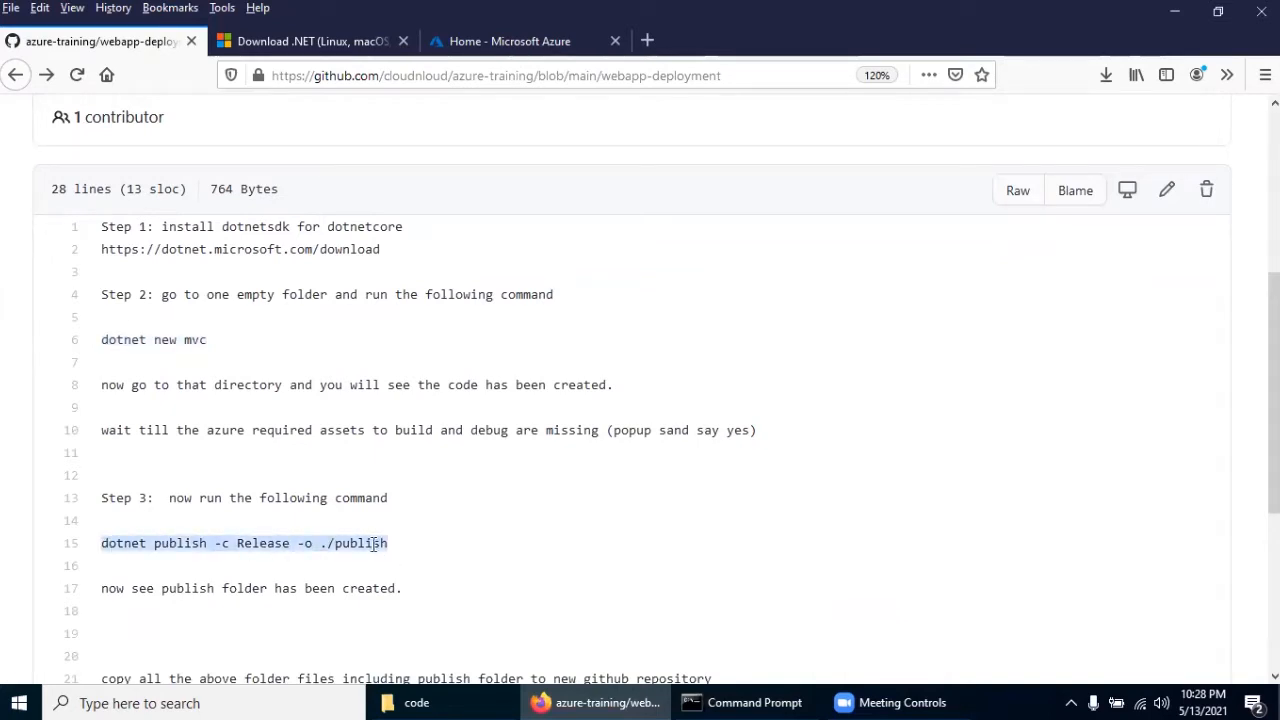
right_click(374, 544)
click(400, 554)
drag(100, 434, 736, 447)
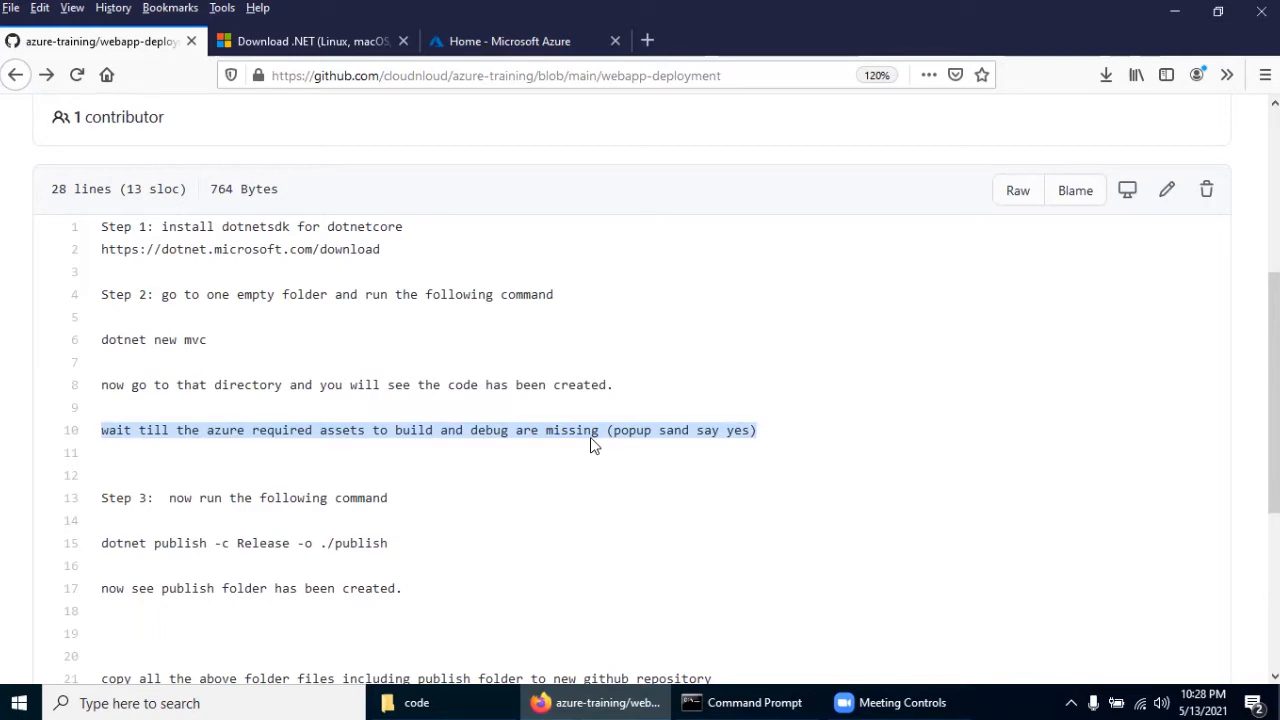
click(710, 701)
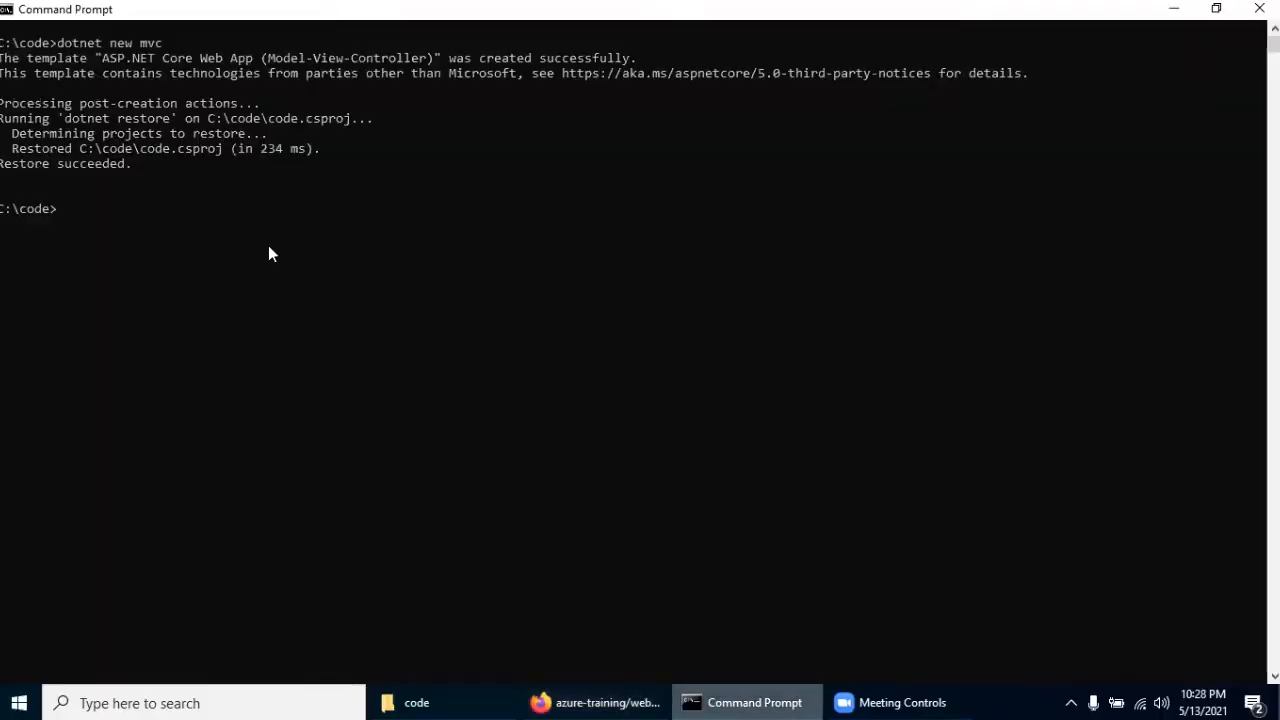
text(dotnet publish -c Release -o ./publish)
key(Return)
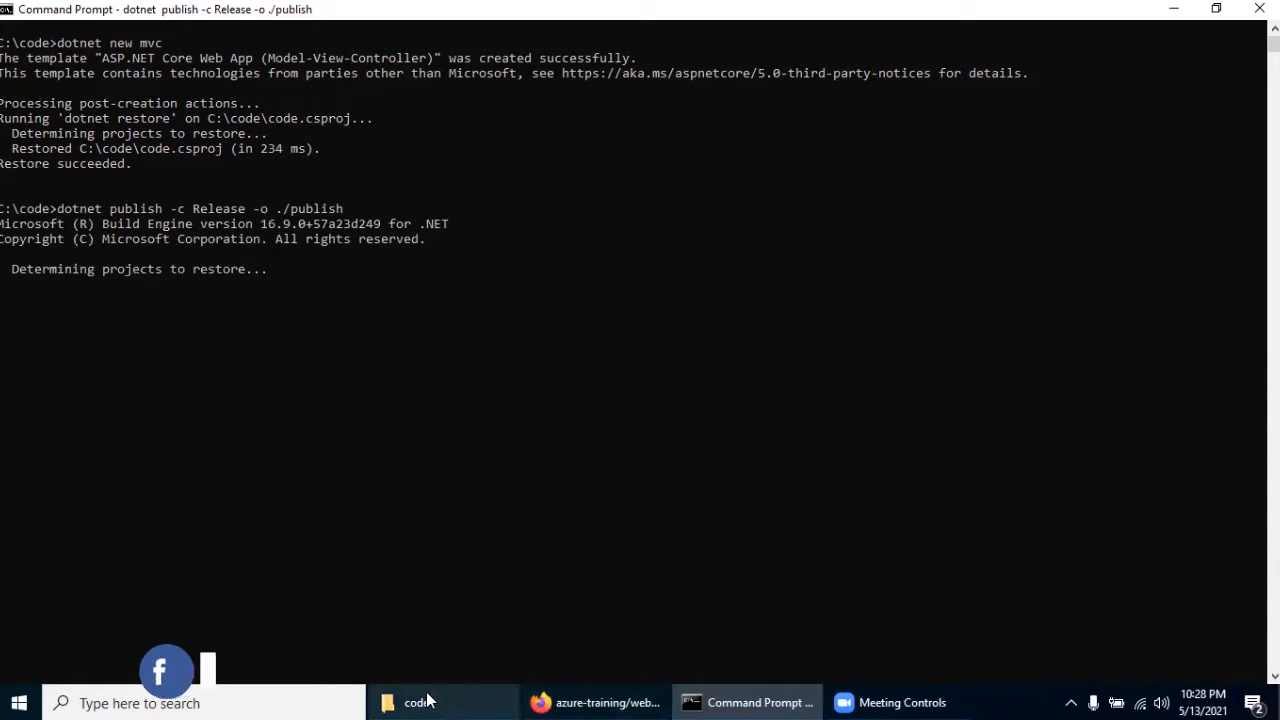
Check the code folder for the publish output and review the publish command's progress in Command Prompt.
key(alt+Tab)
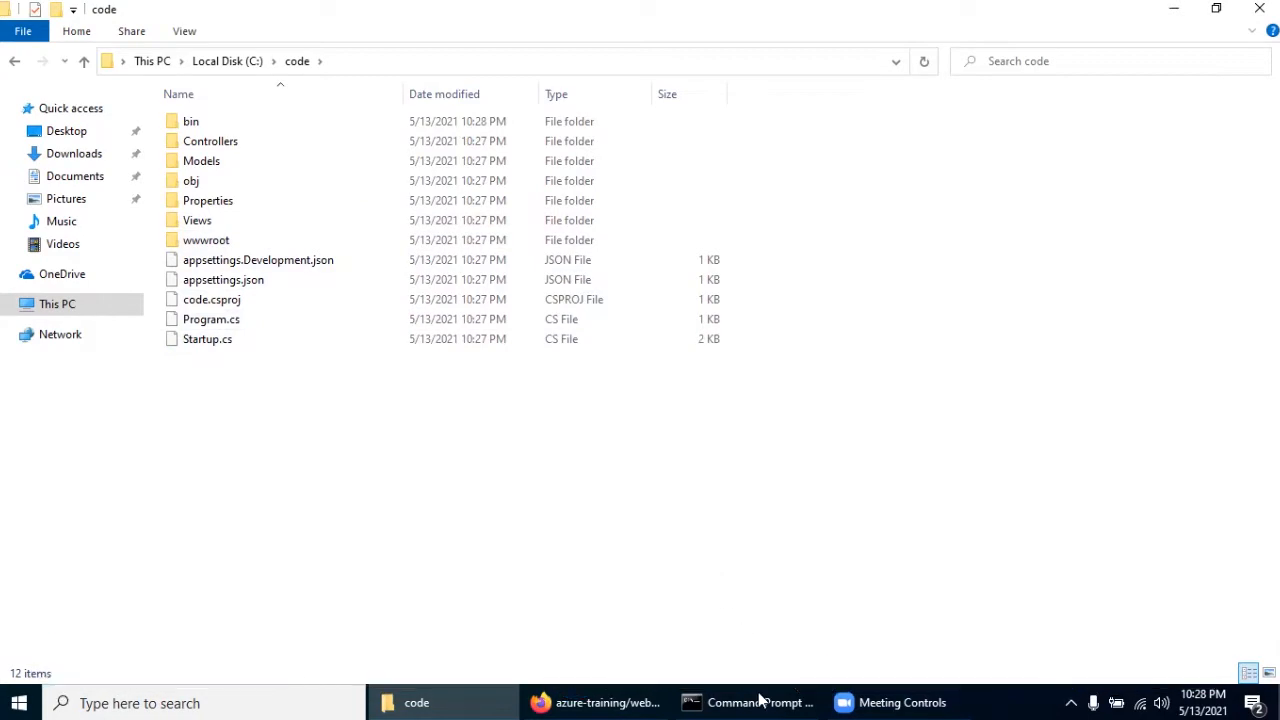
key(alt+Tab)
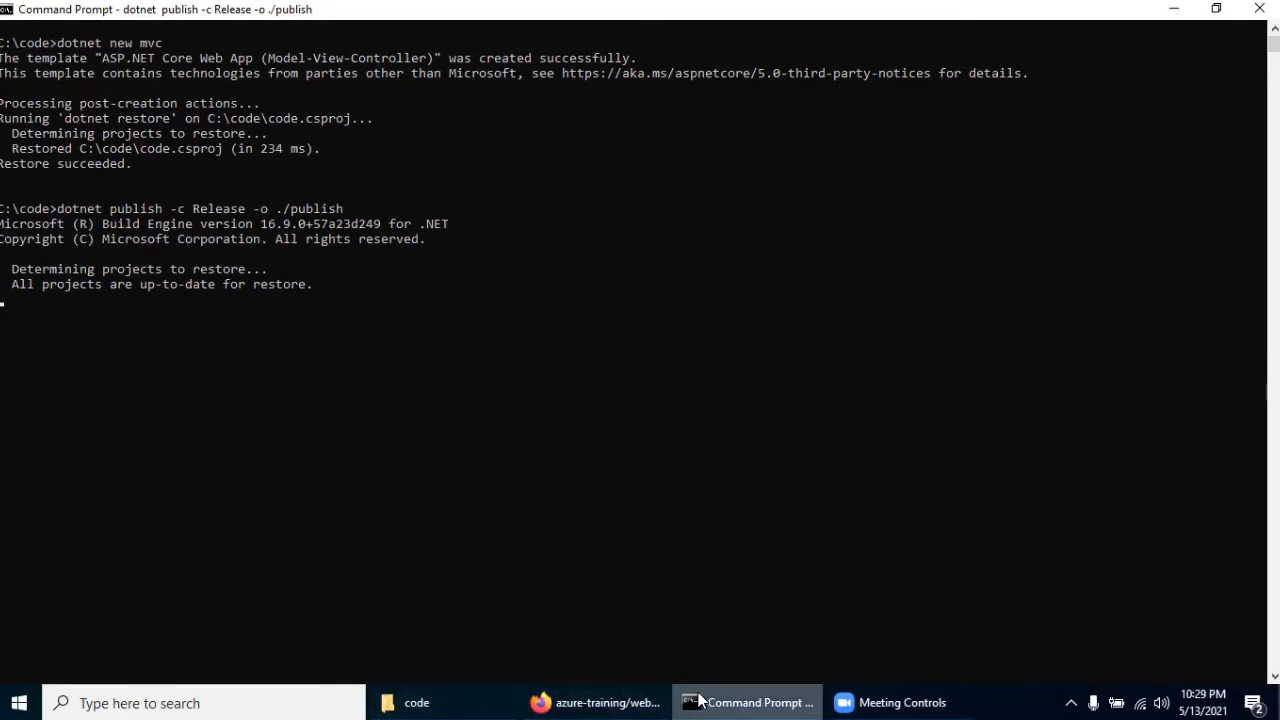
mouse_move(698, 700)
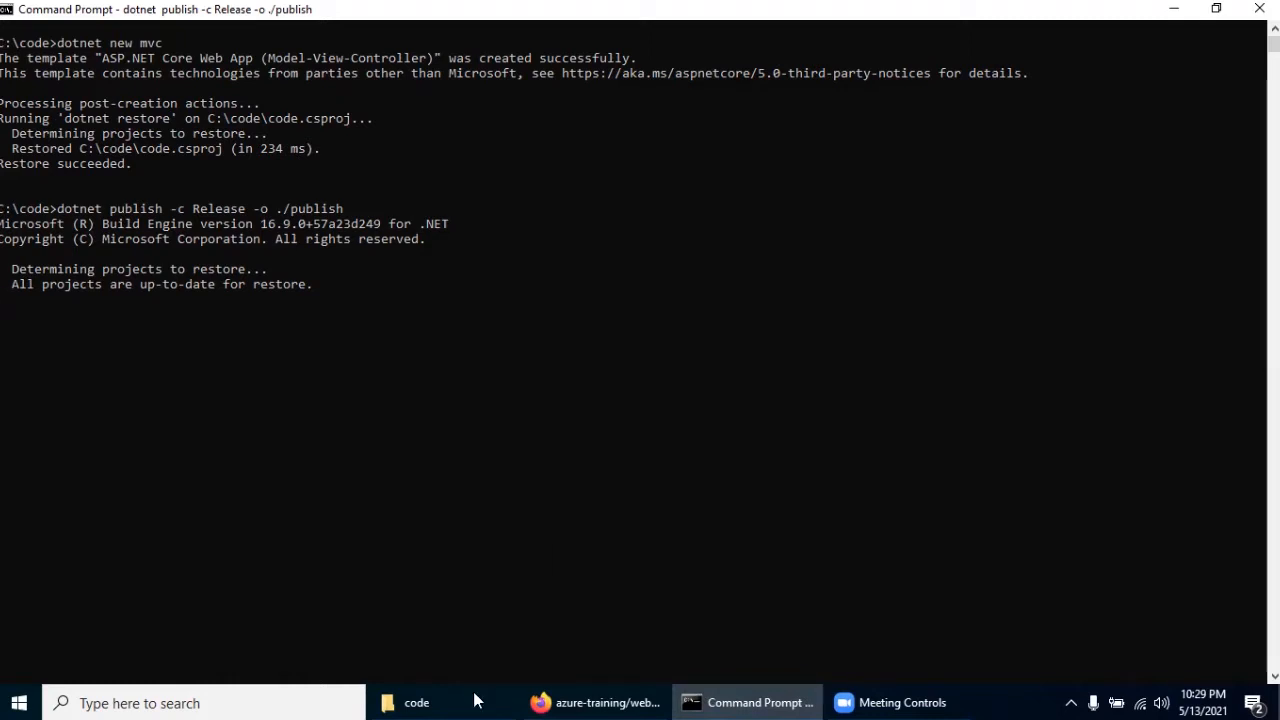
key(alt+Tab)
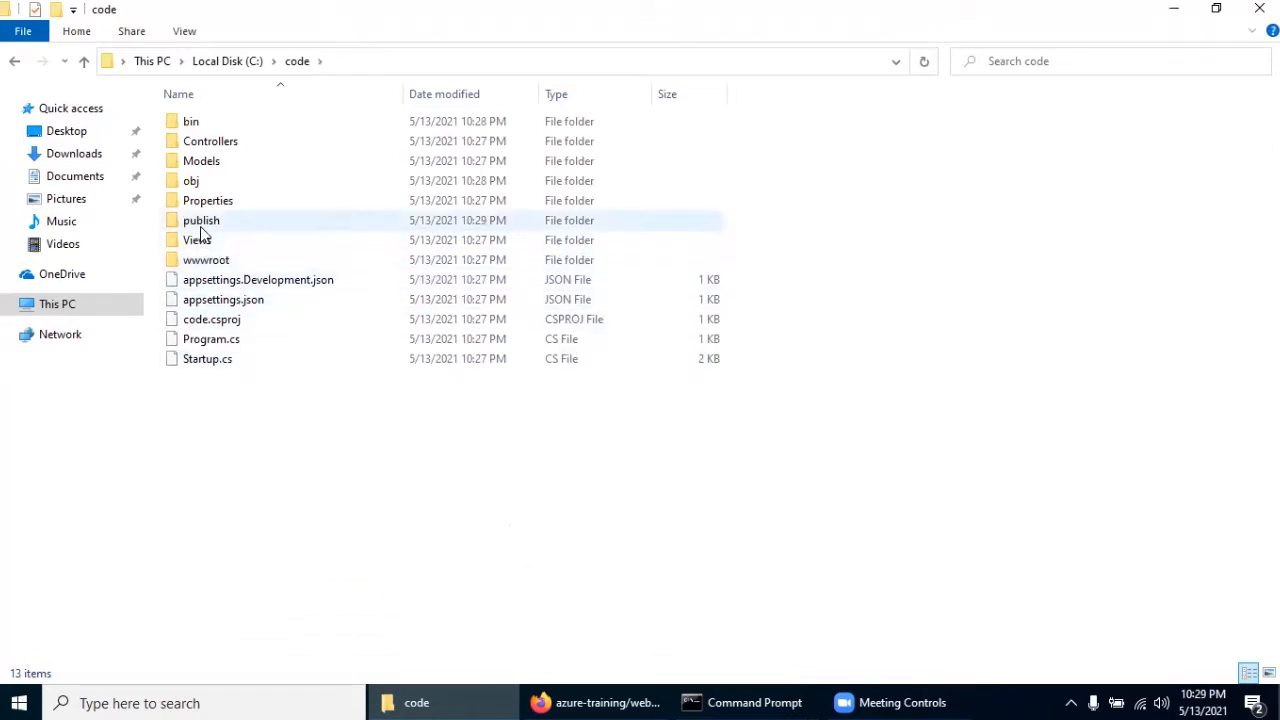
click(732, 700)
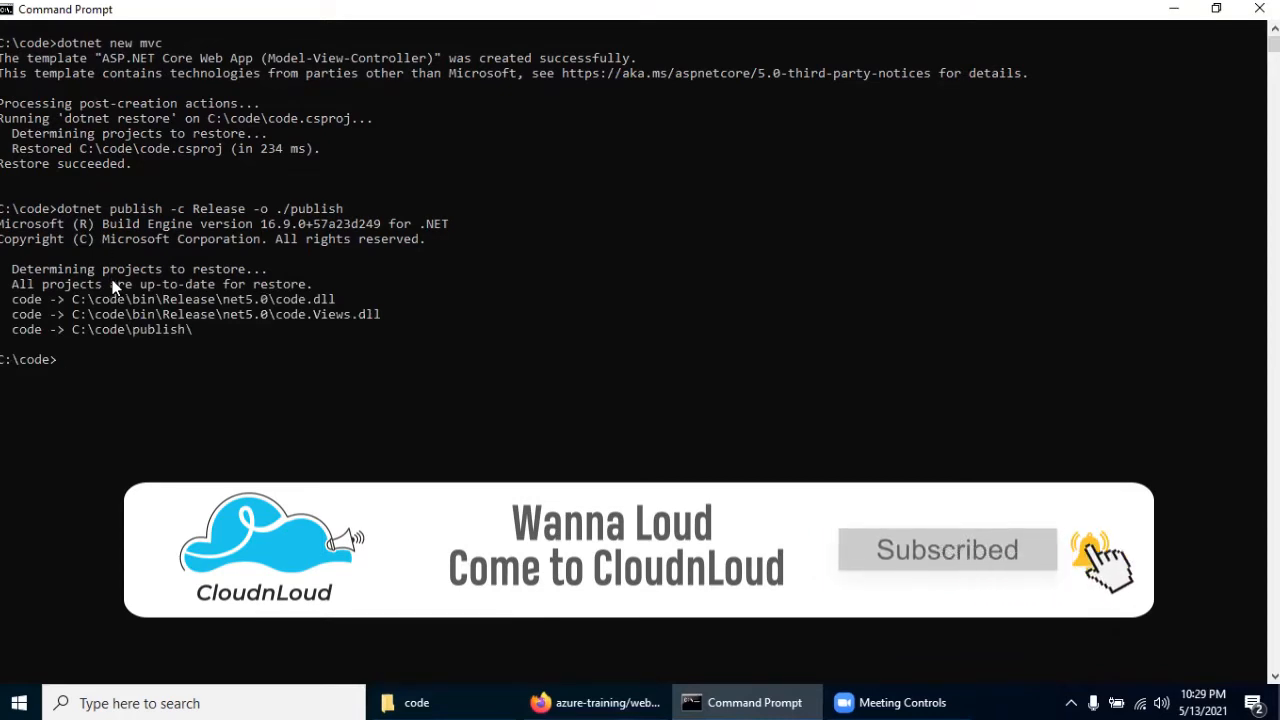
Read the remaining deployment instructions in the browser and highlight the azure-dotnet-demo-web-app repository URL.
click(588, 700)
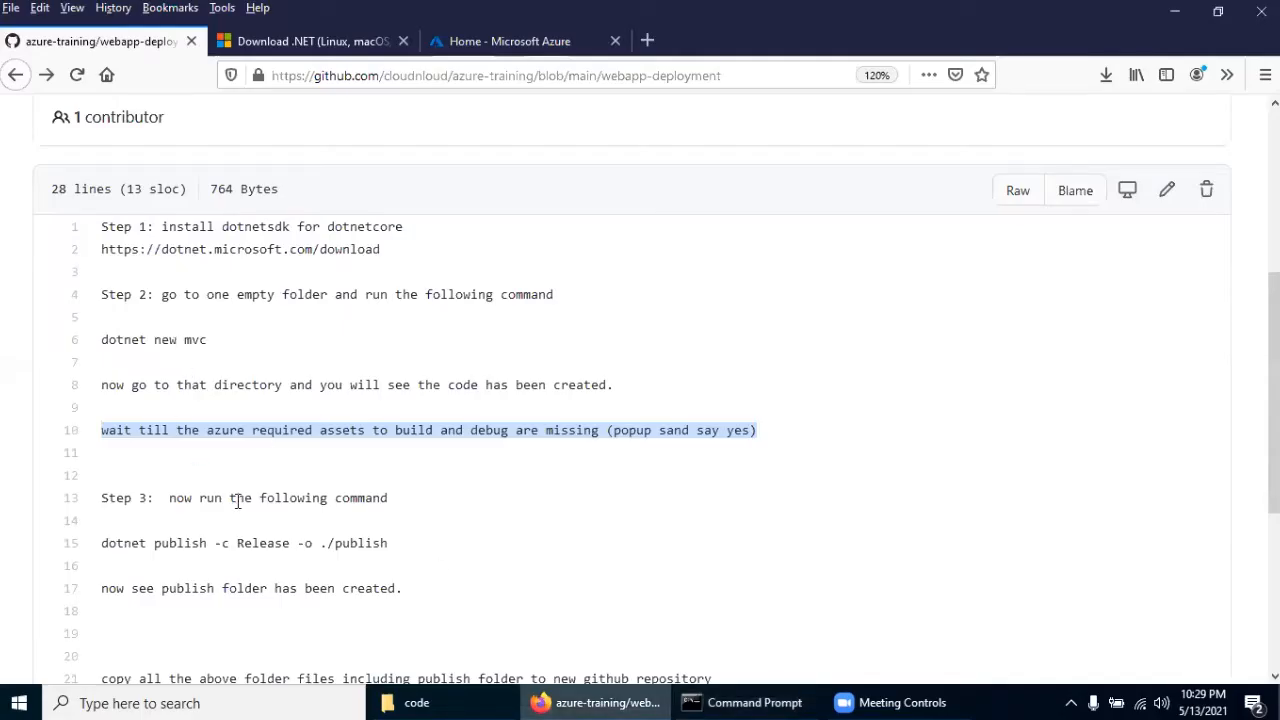
scroll(240, 494, down, 2)
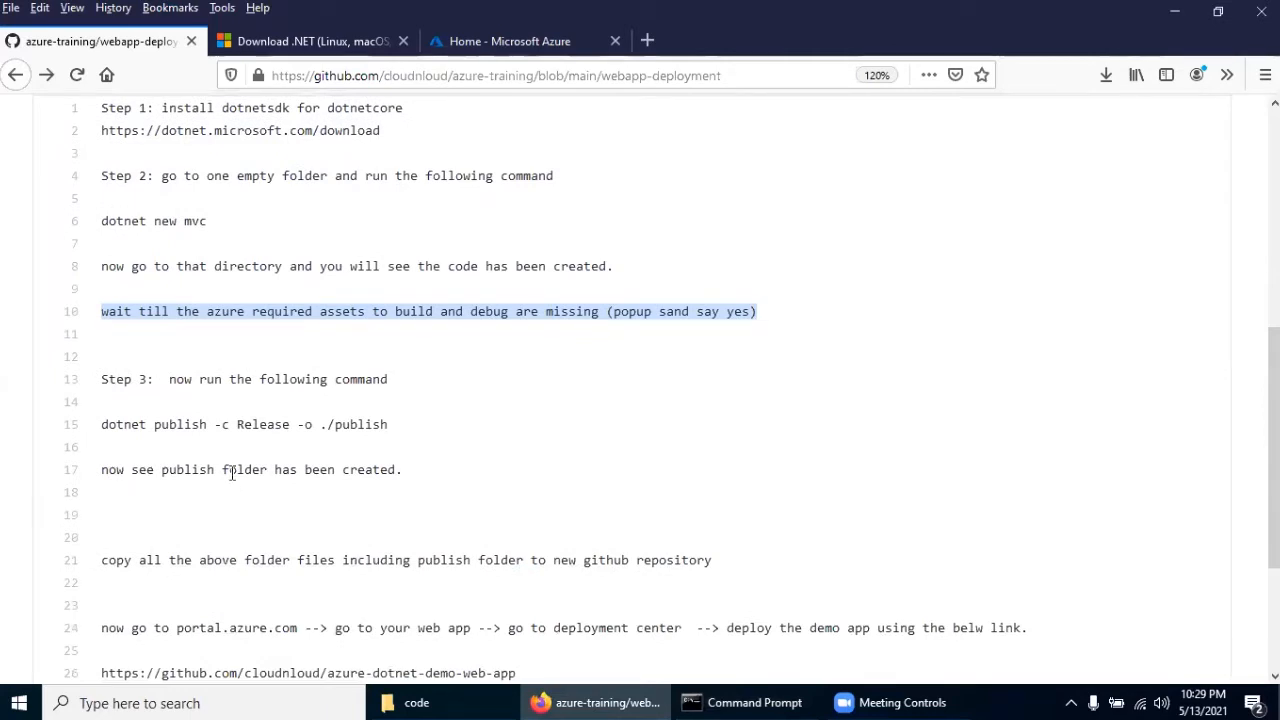
scroll(231, 473, down, 5)
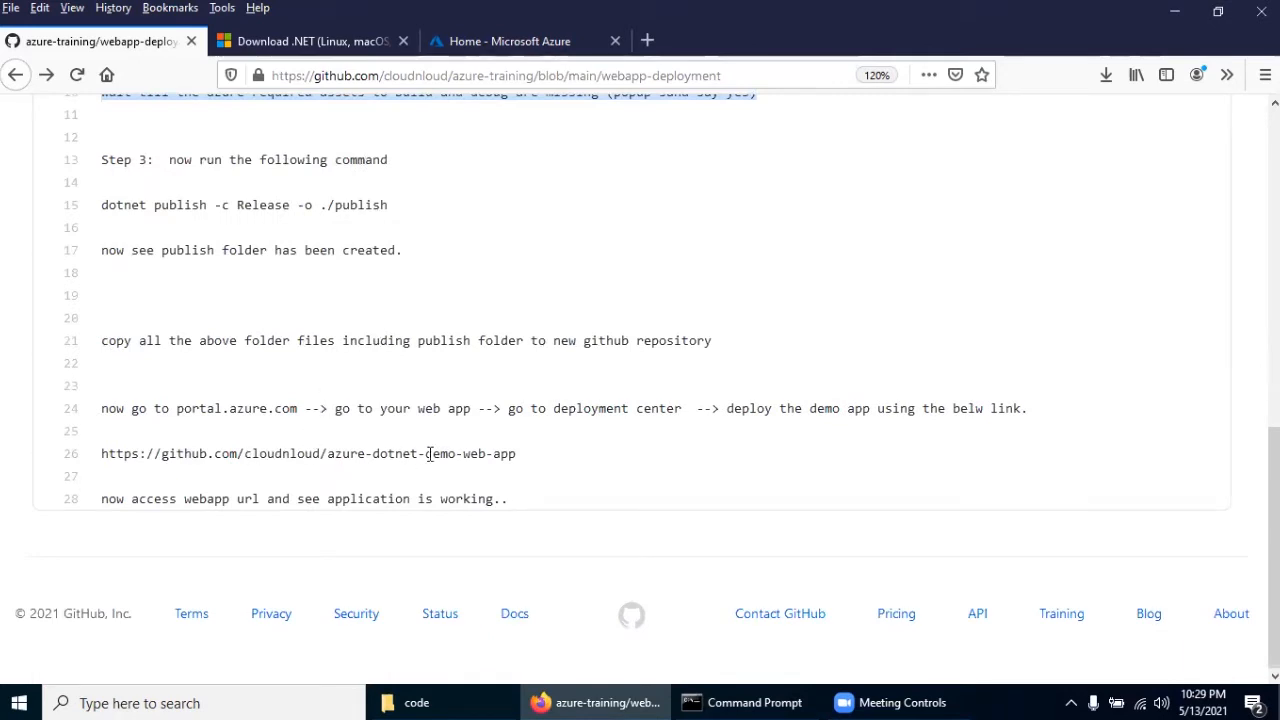
drag(524, 456, 103, 458)
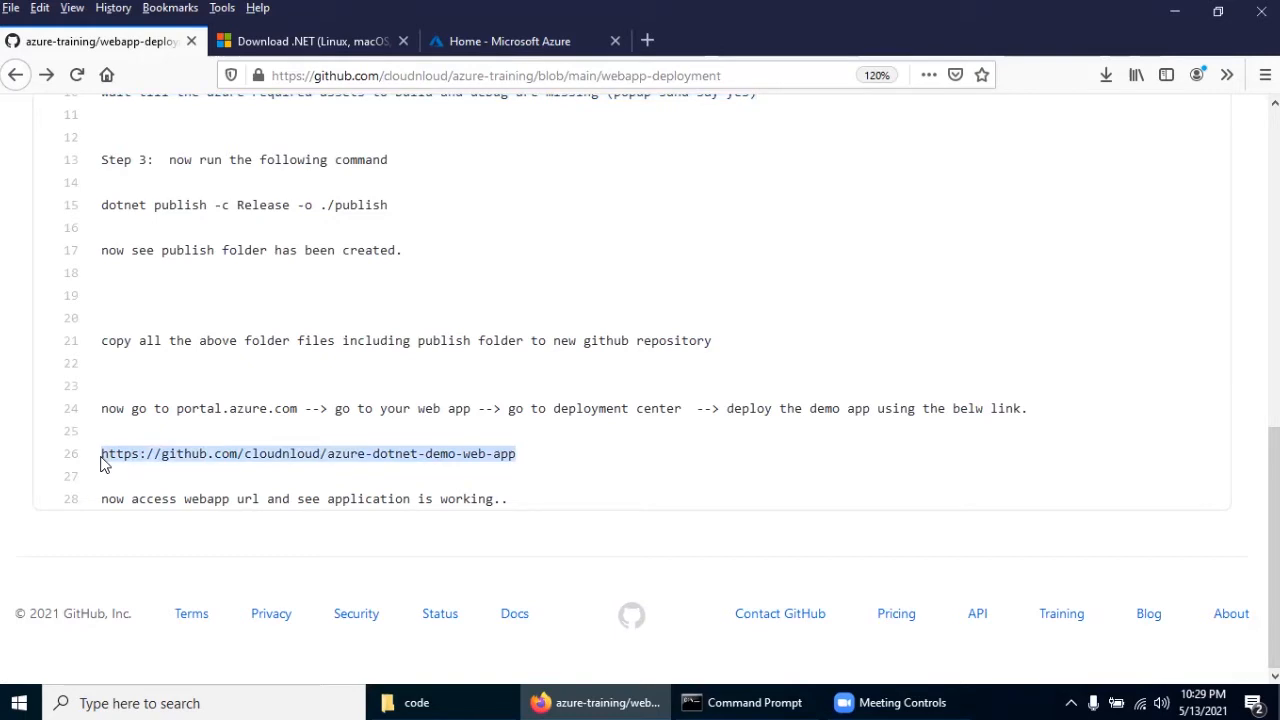
Search the Azure portal for "app", open App Services, and start creating a web app.
click(528, 42)
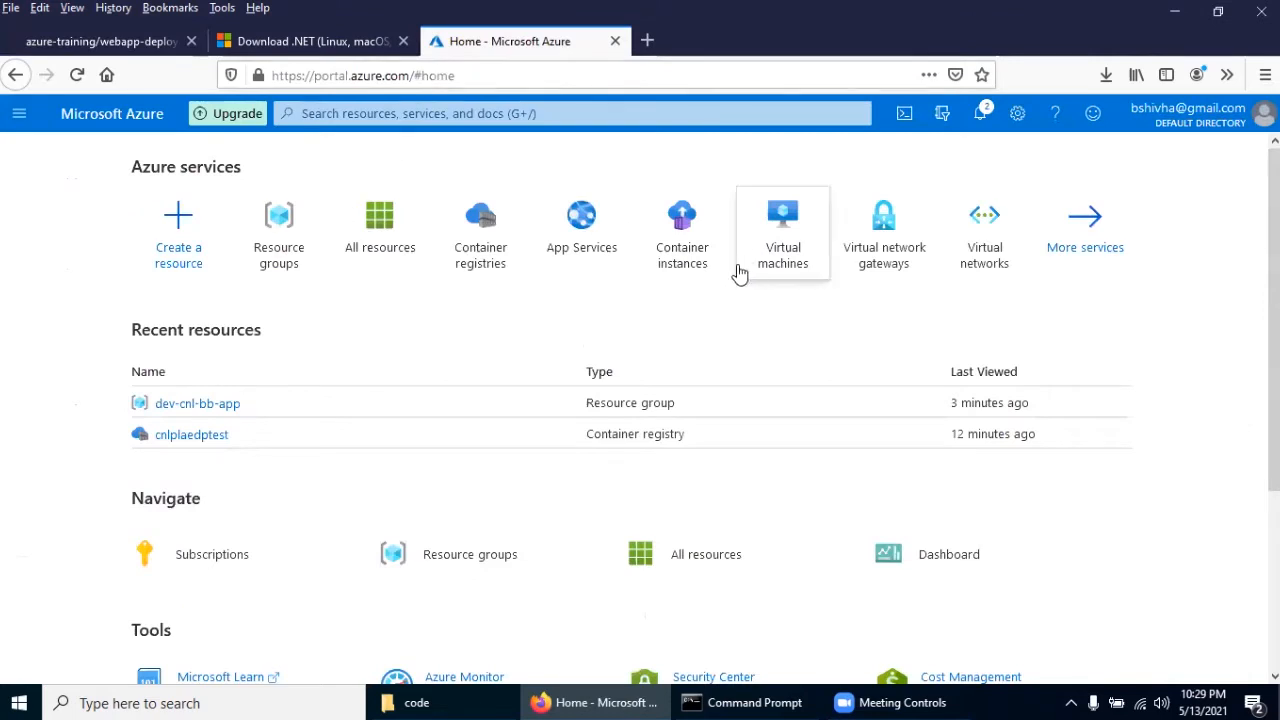
click(438, 113)
text(aapp)
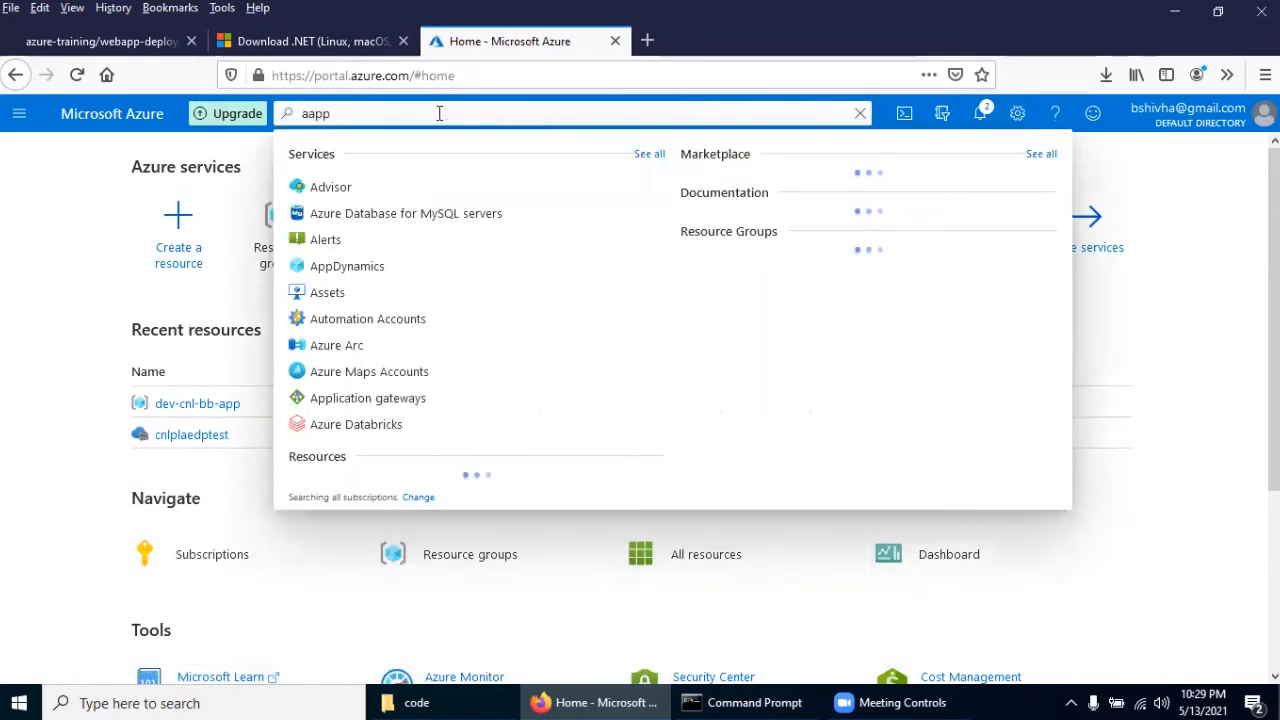
key(BackSpace)
key(BackSpace)
key(BackSpace)
text(pp)
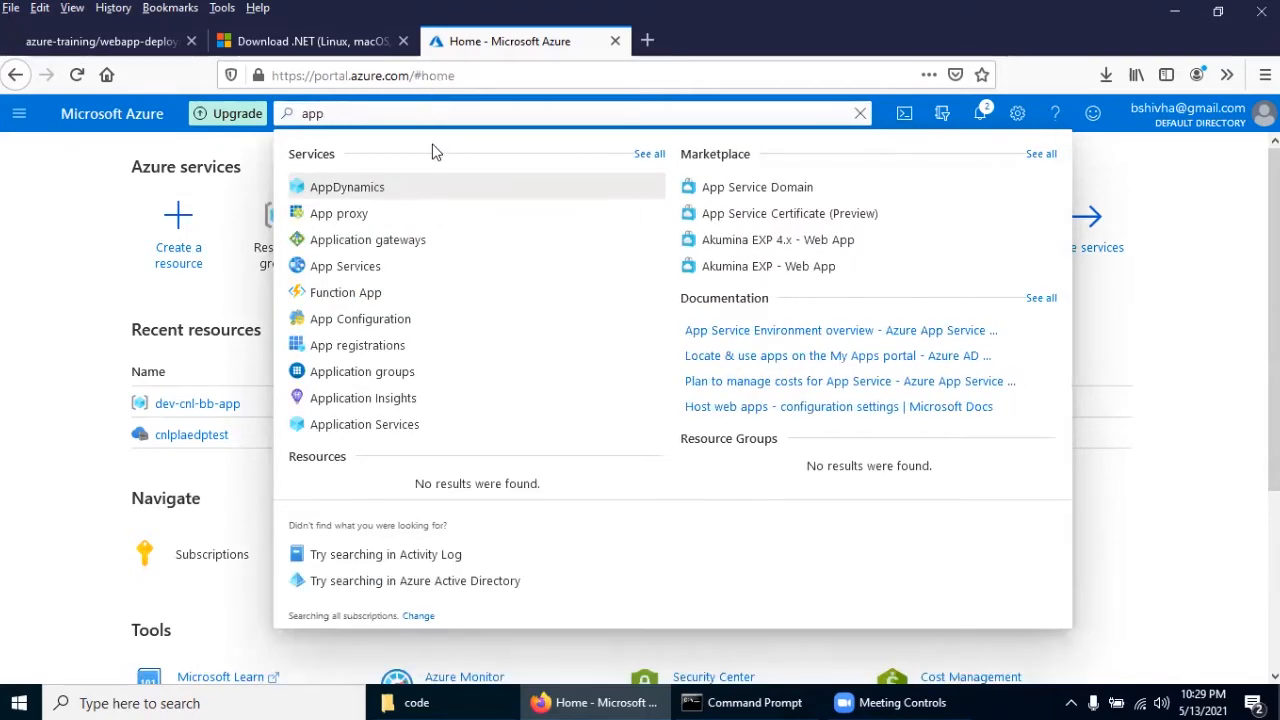
click(345, 266)
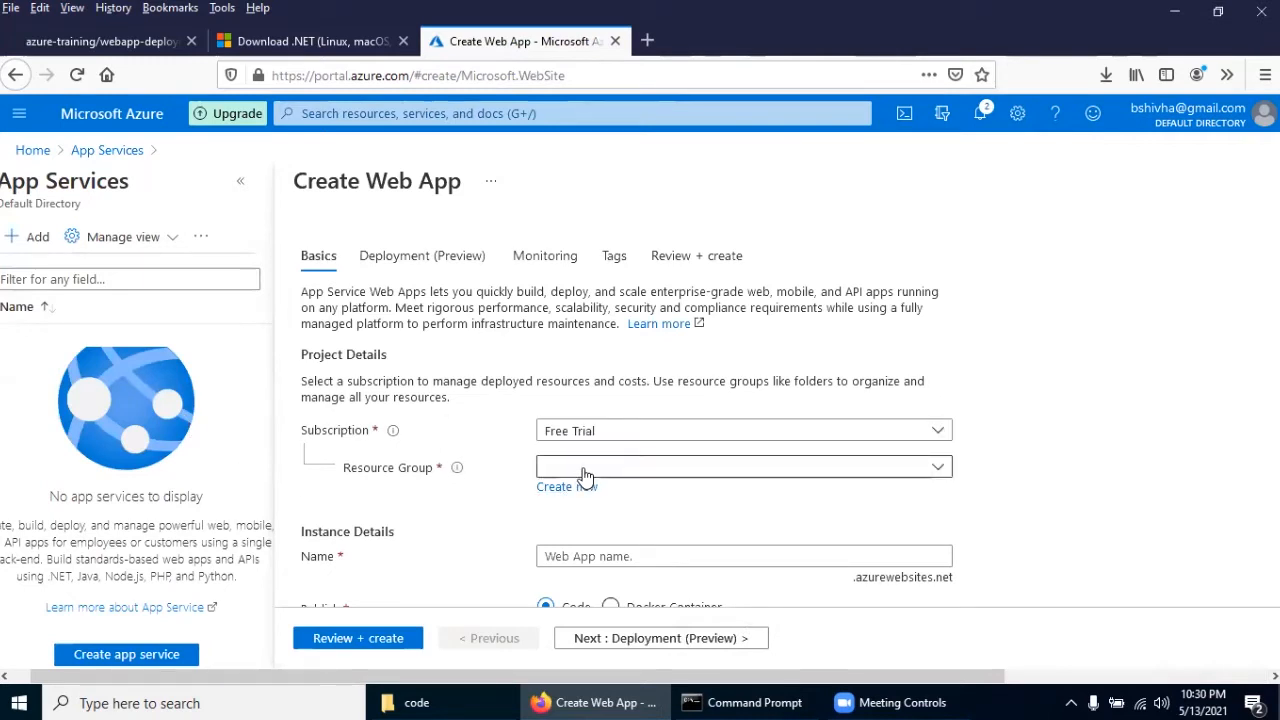
Assign the web app to the cnl-dev-environment resource group and name it cnl-prodapp.
click(586, 470)
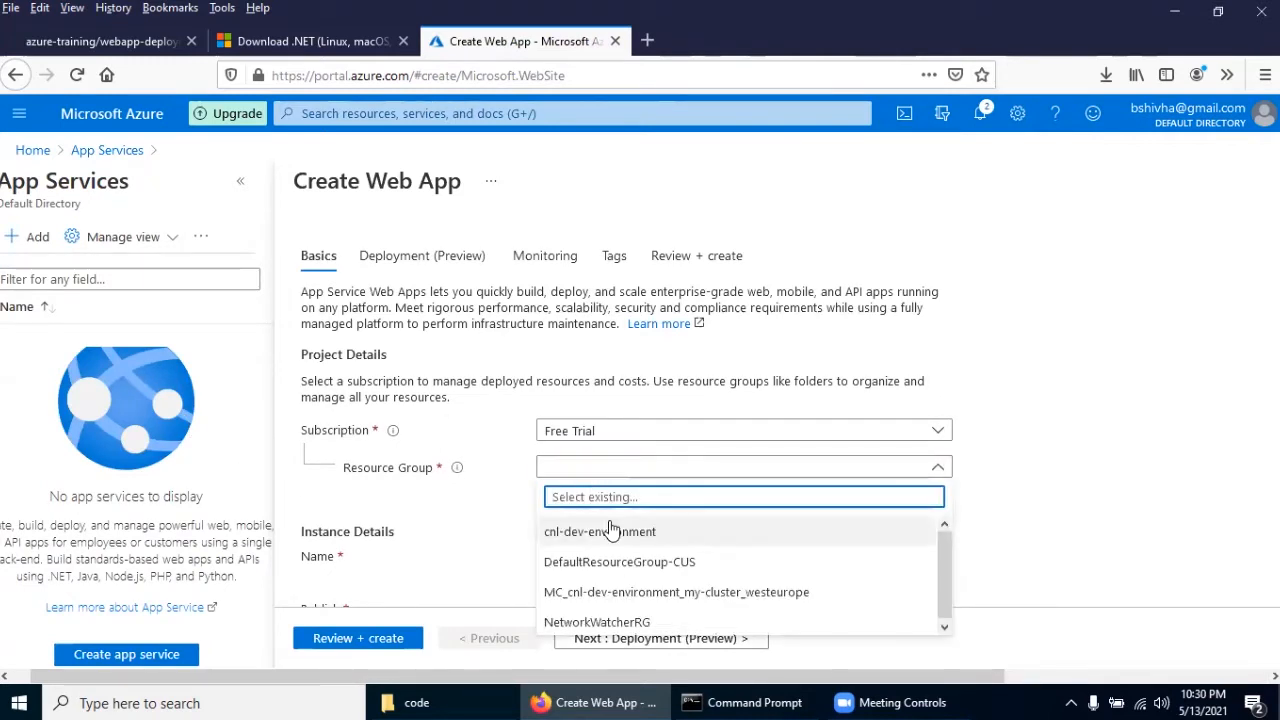
click(600, 534)
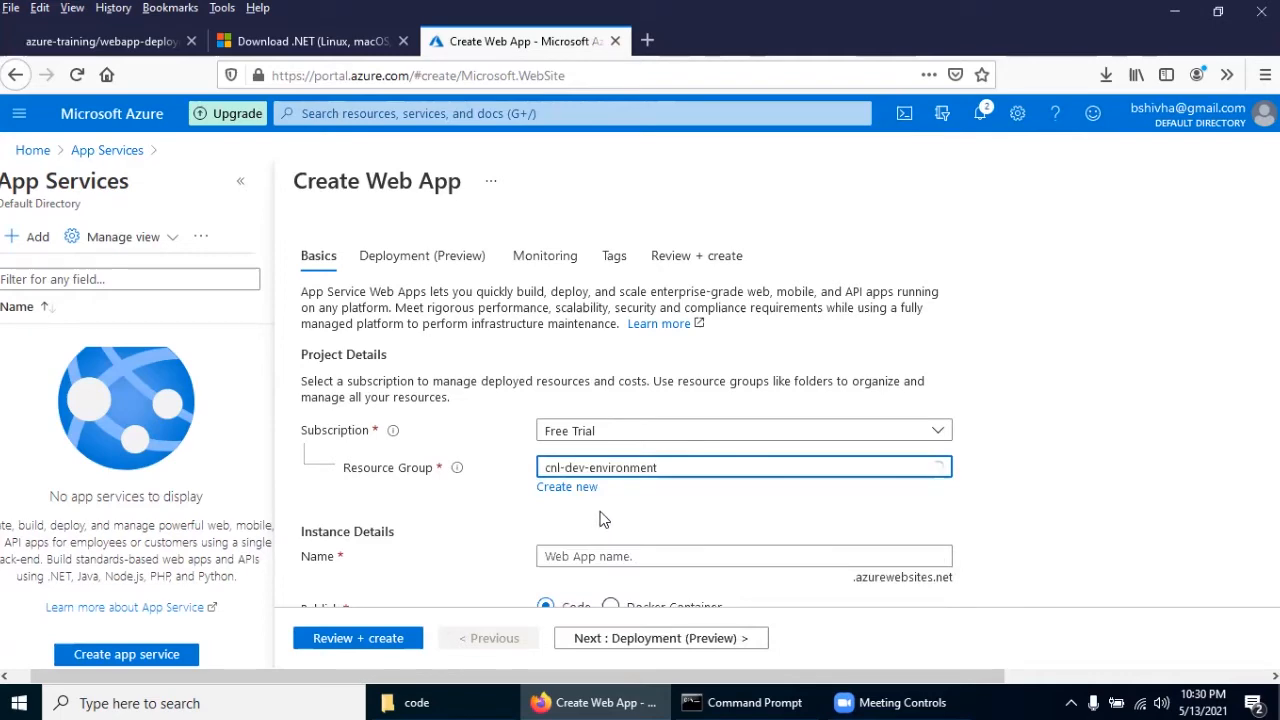
scroll(606, 505, down, 2)
click(590, 363)
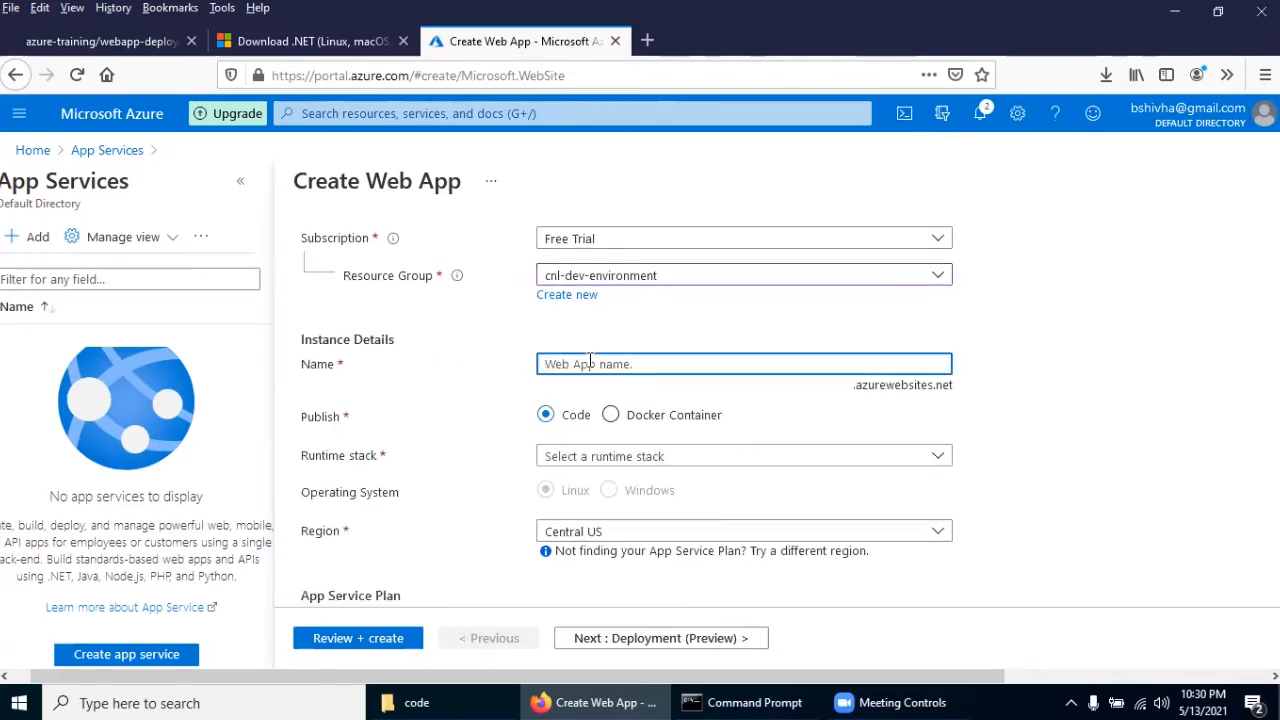
text(cnl-prod)
Set the web app's runtime stack to .NET Core 3.1 (LTS).
scroll(966, 444, down, 2)
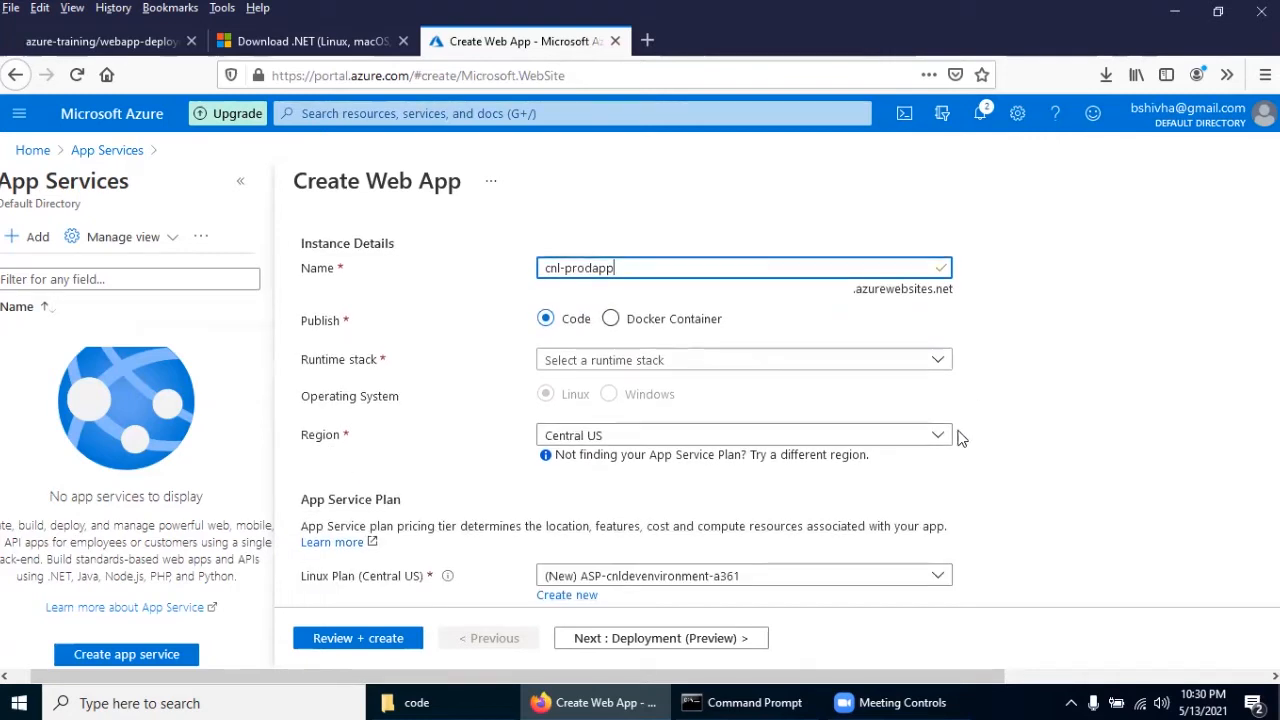
click(624, 366)
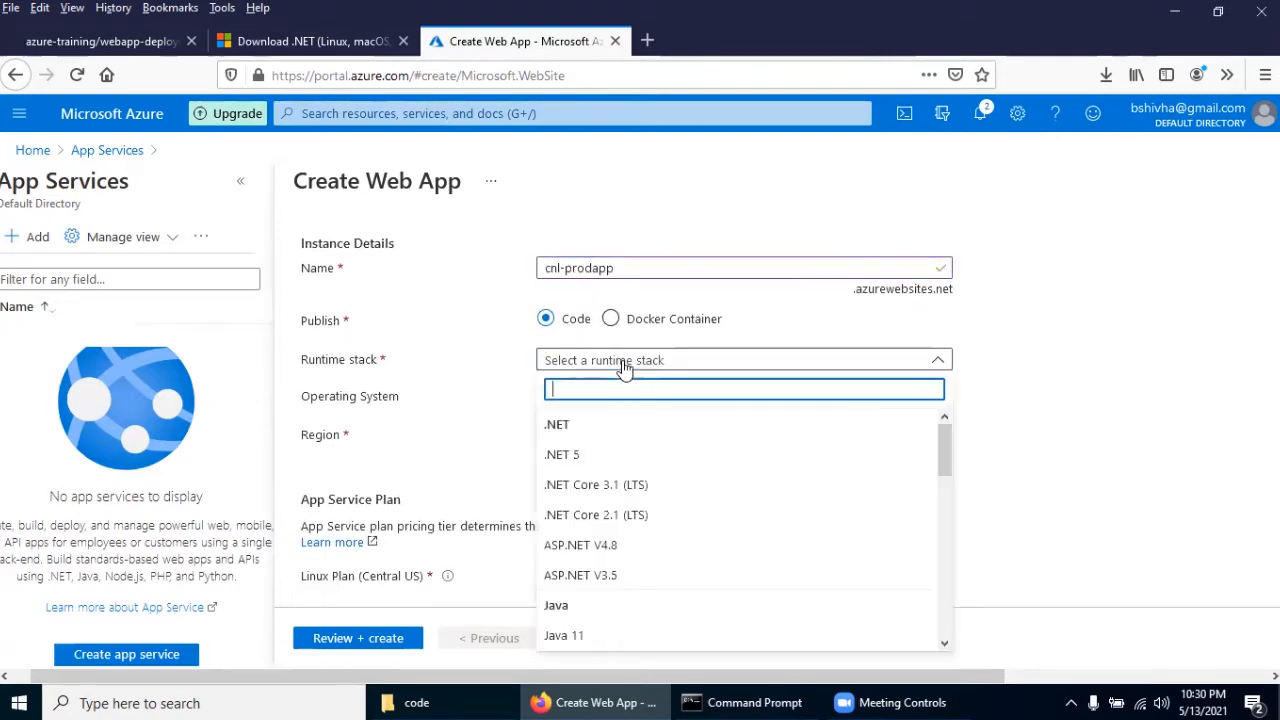
click(590, 486)
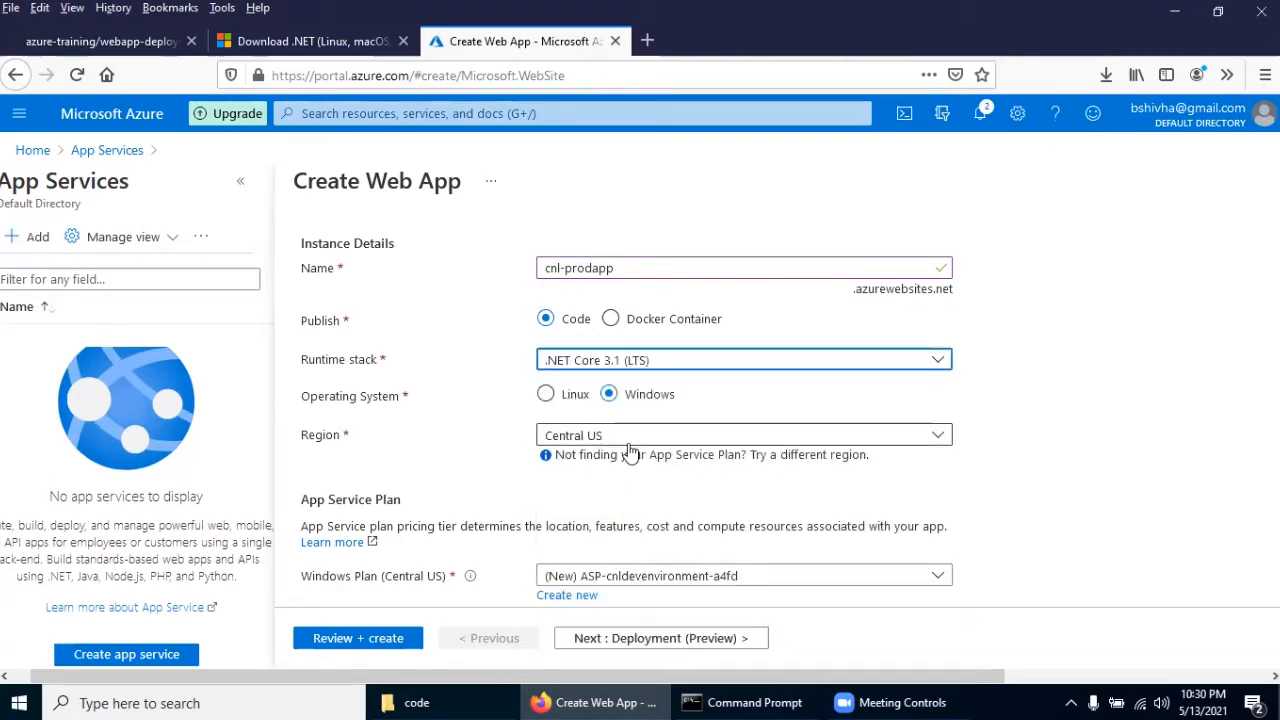
scroll(630, 452, down, 2)
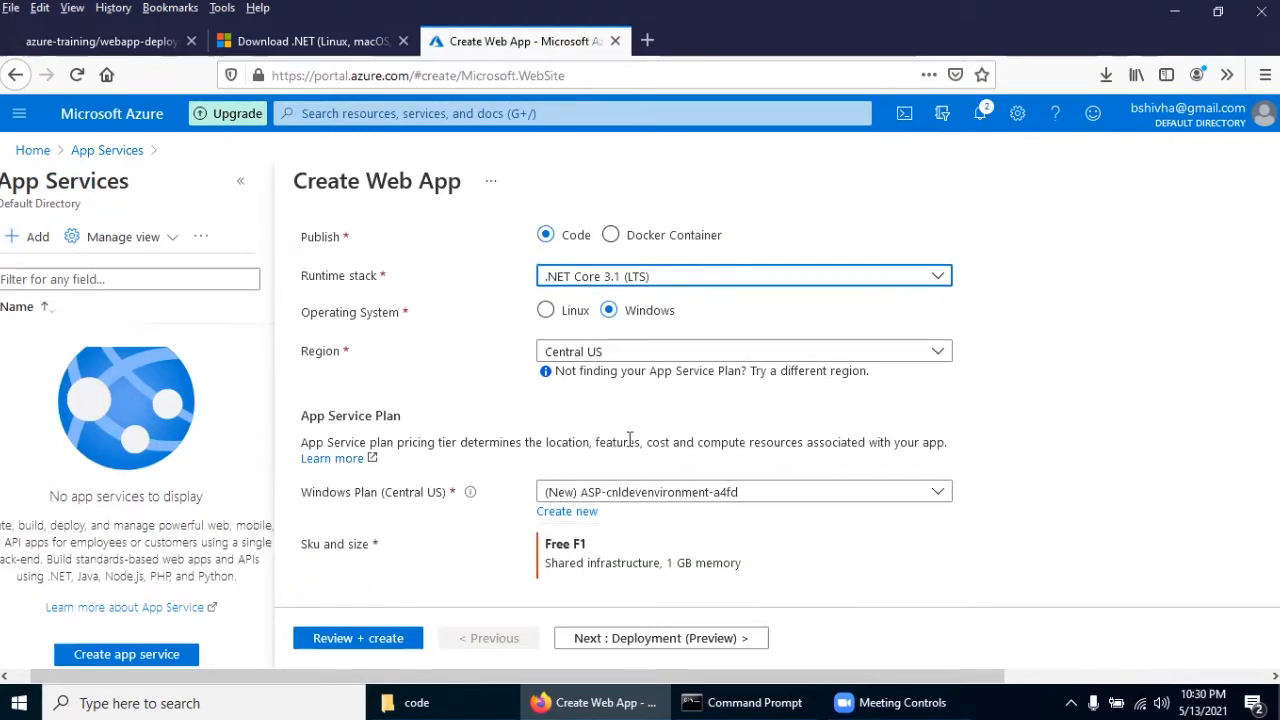
click(567, 512)
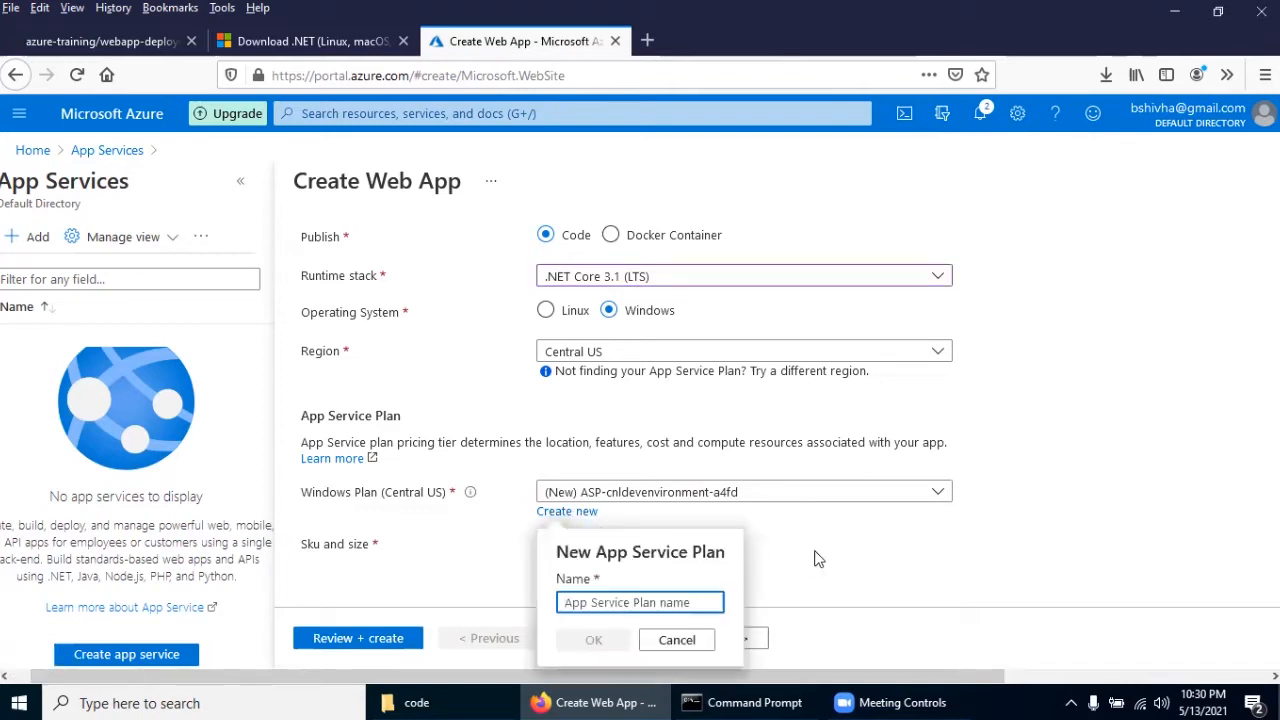
click(675, 640)
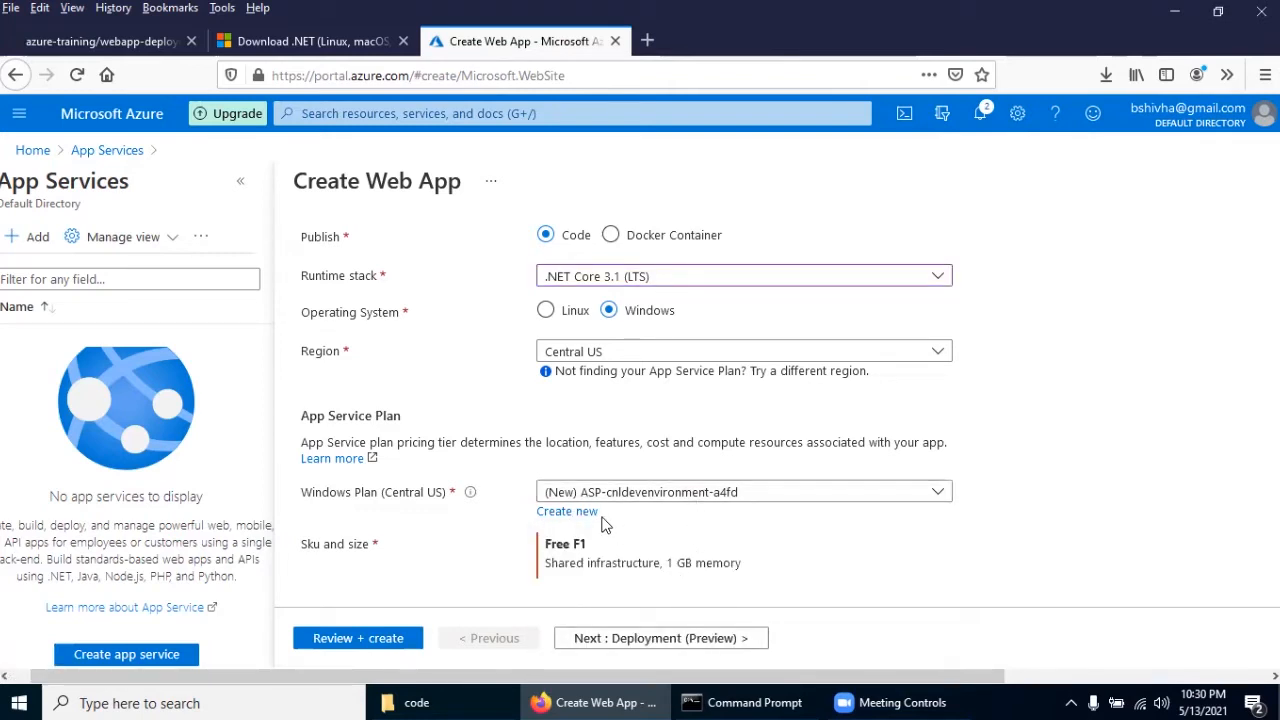
Continue to the deployment settings, examine the GitHub Actions details for continuous deployment, and leave continuous deployment disabled.
click(661, 638)
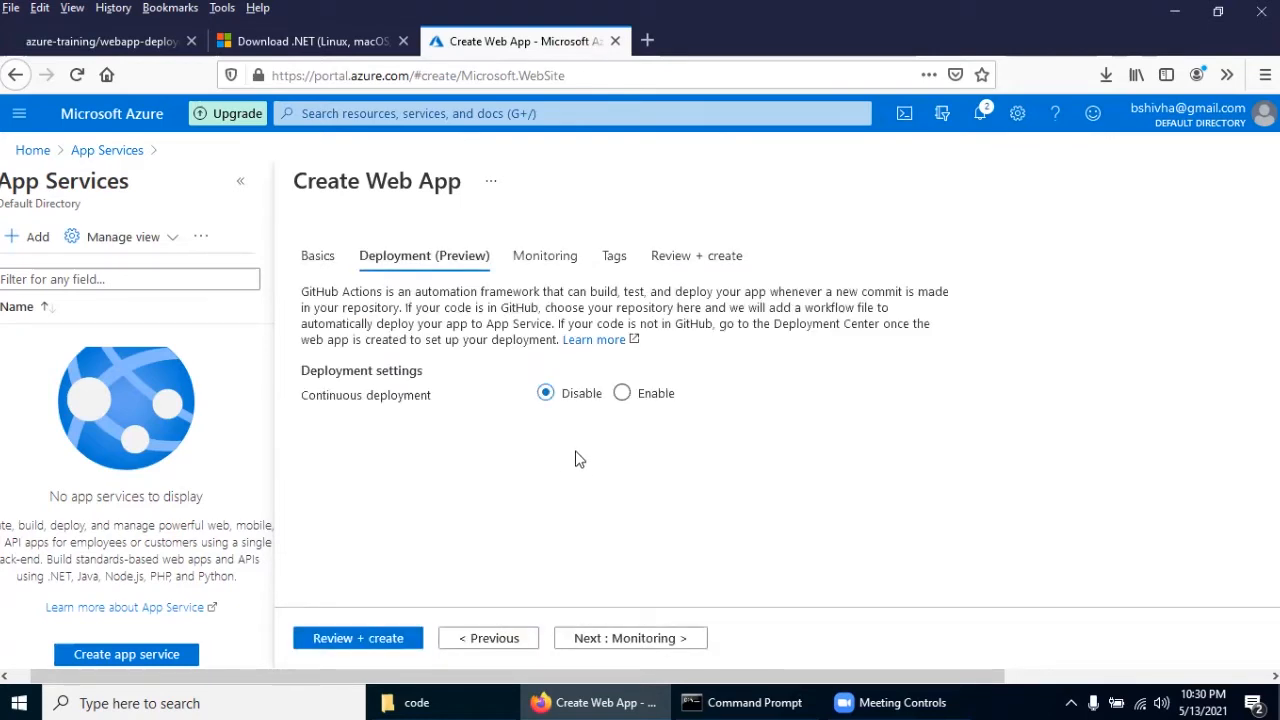
click(622, 394)
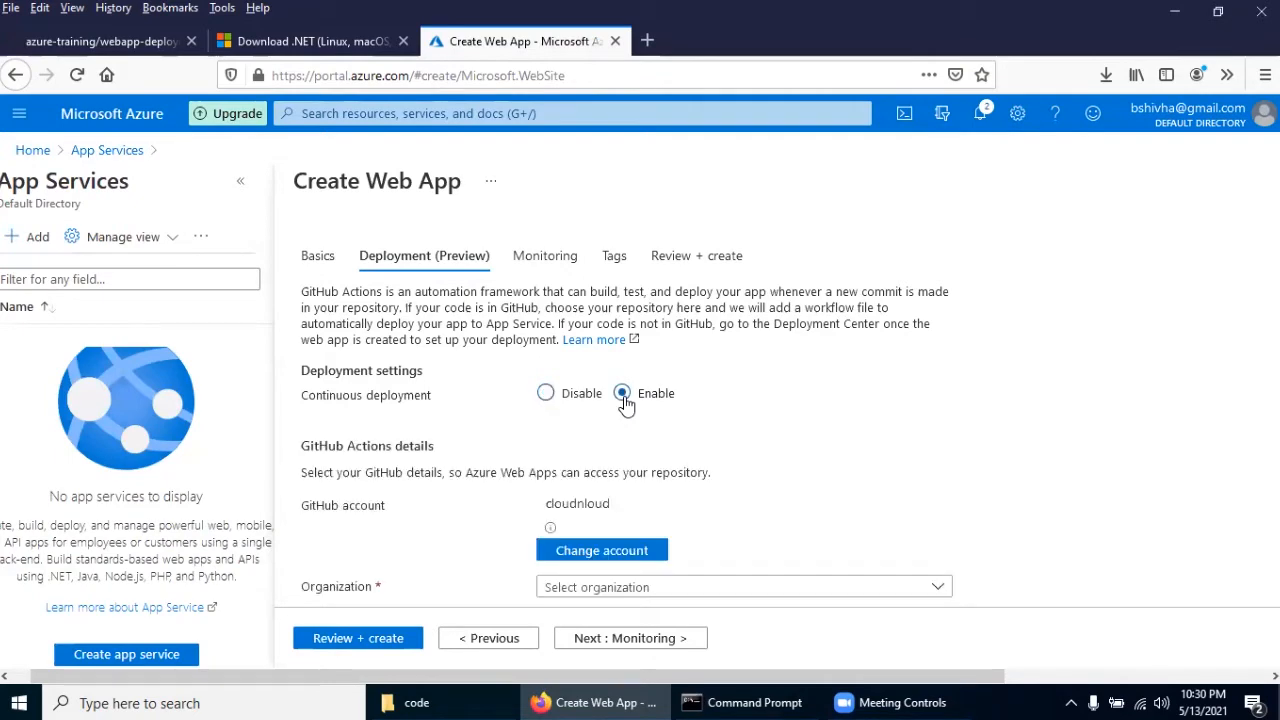
scroll(624, 396, down, 2)
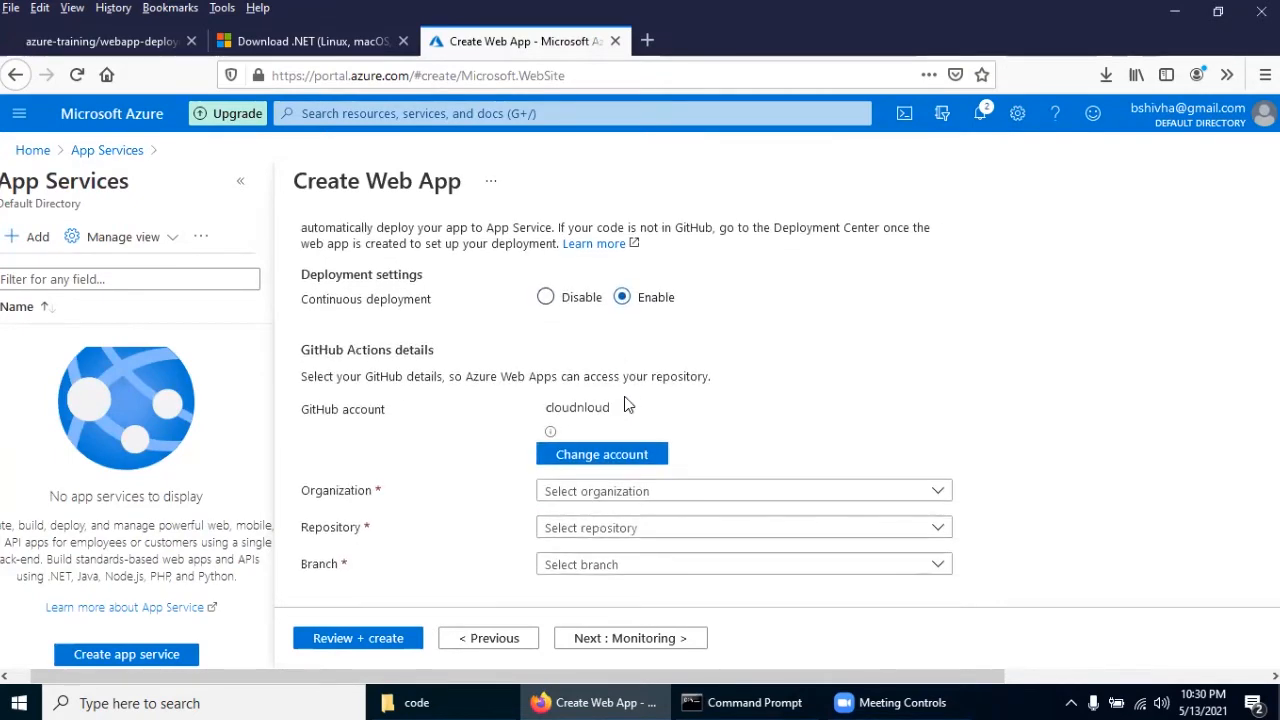
click(548, 298)
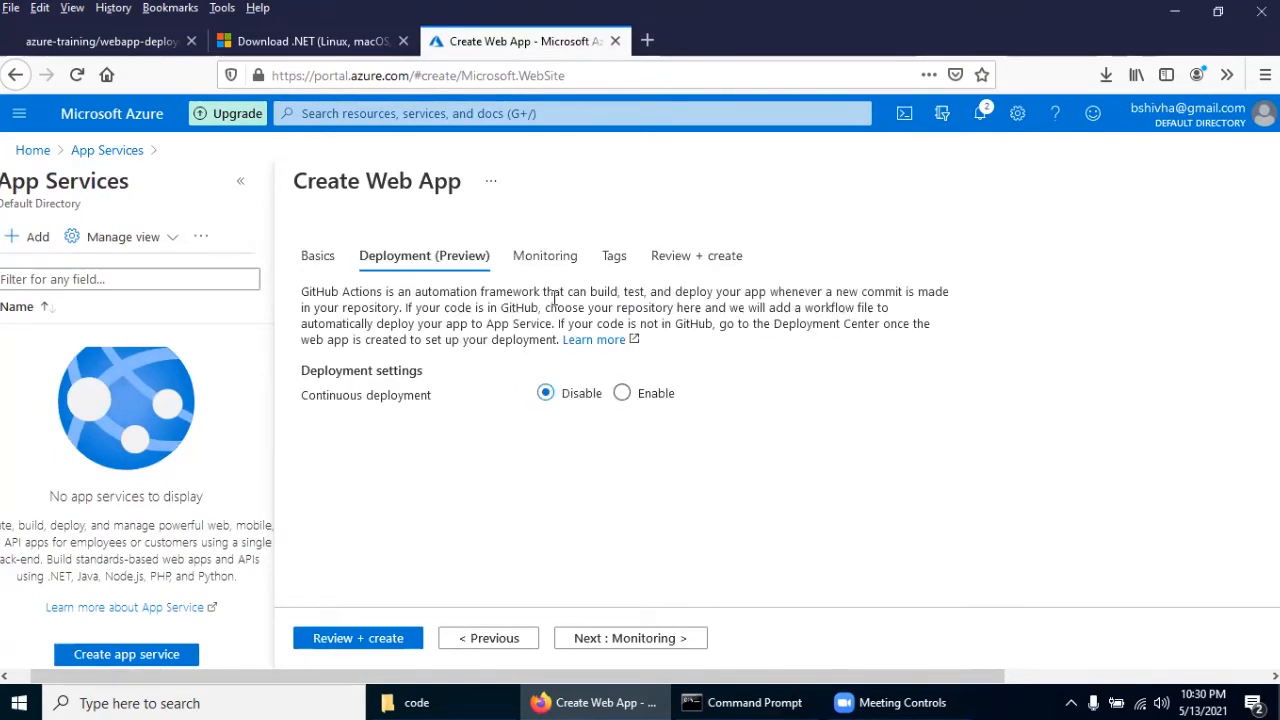
Keep the default monitoring and tag settings, review the summary, and create the web app.
click(646, 638)
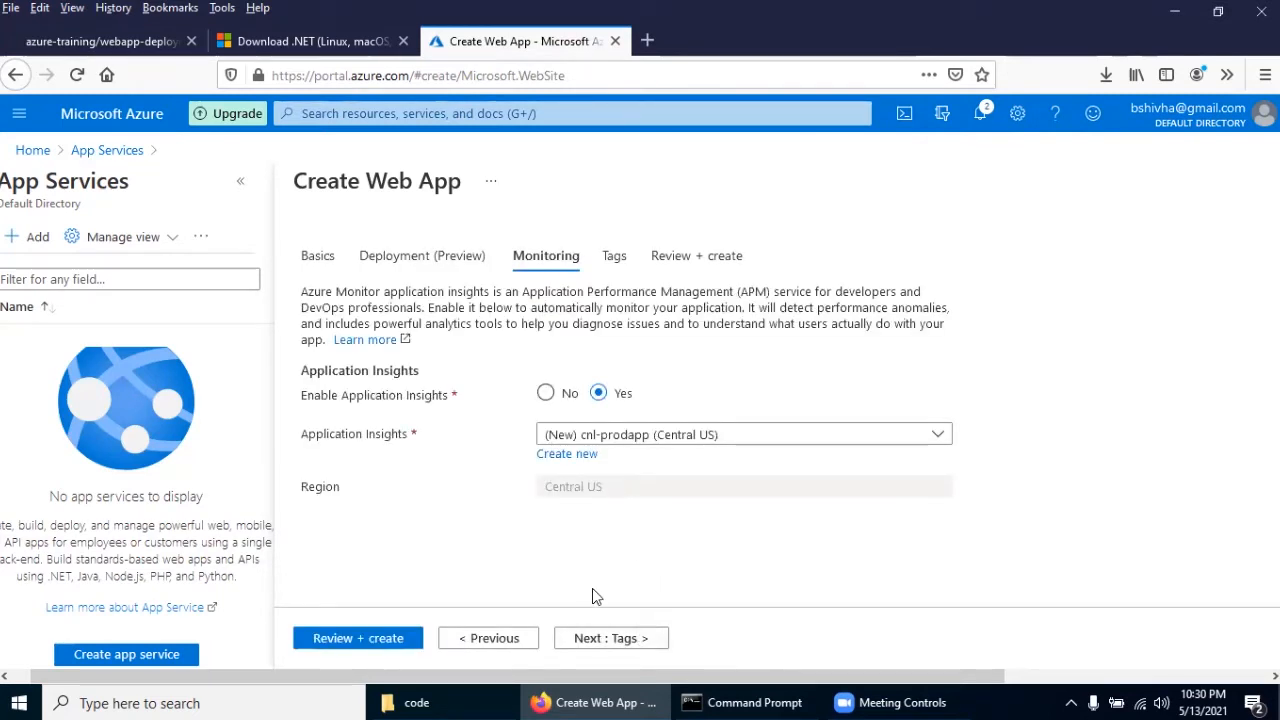
click(621, 640)
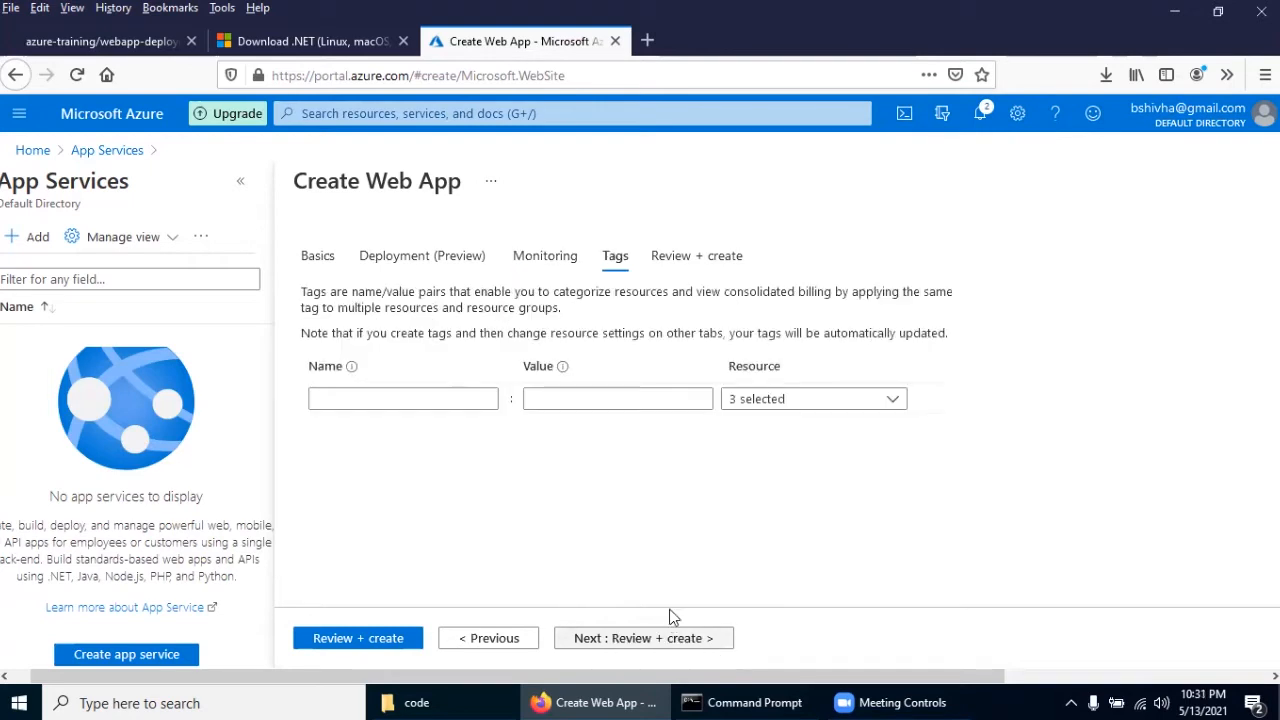
click(668, 640)
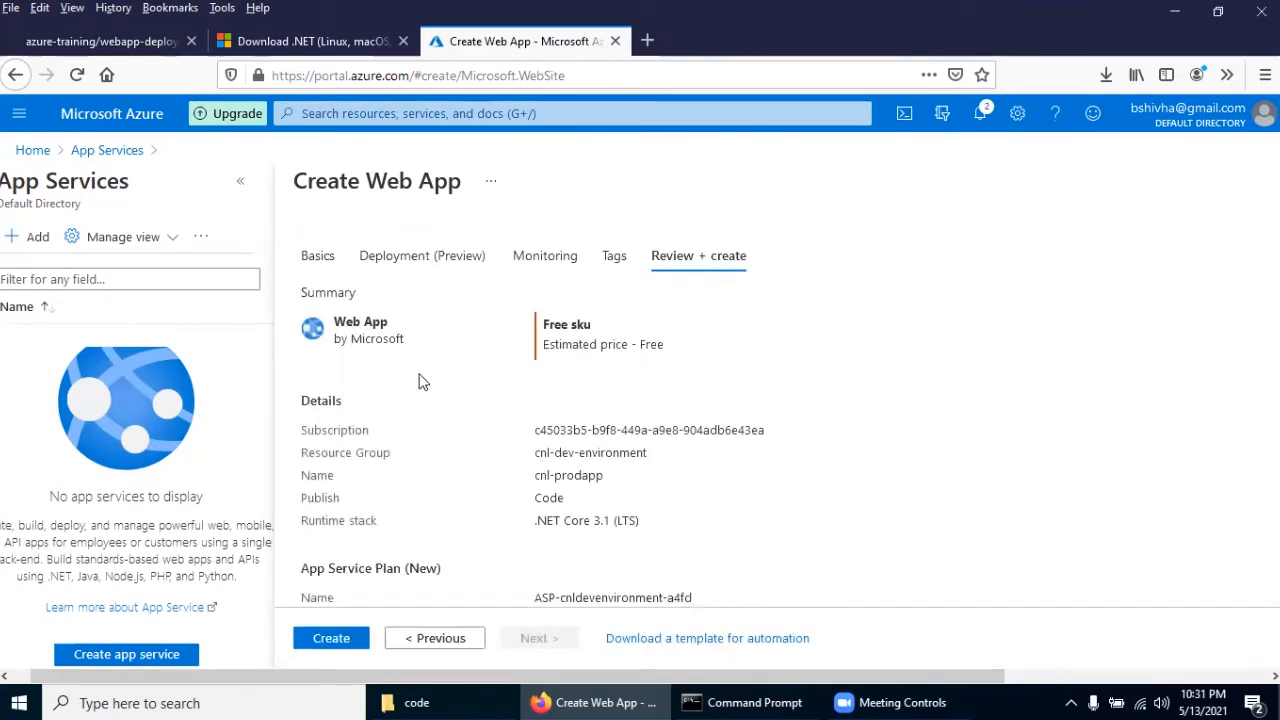
click(366, 640)
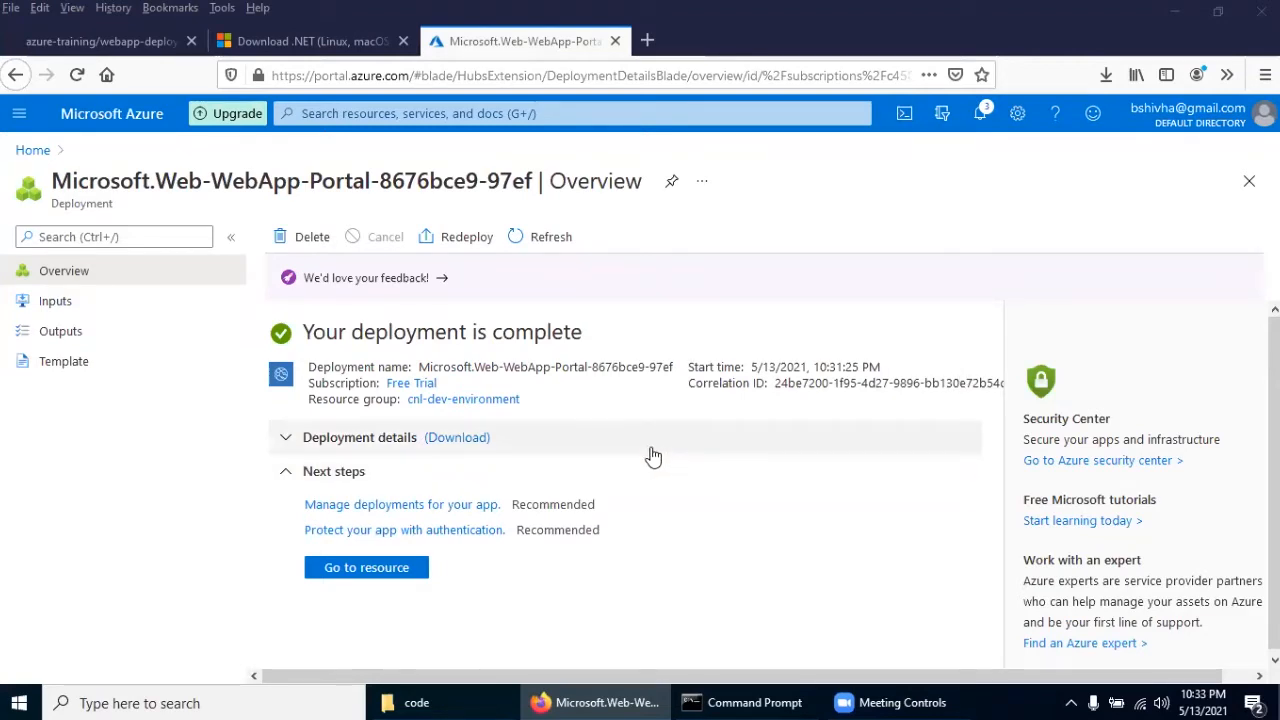
Open the deployed web app's Deployment Center and set its code source to GitHub.
click(400, 568)
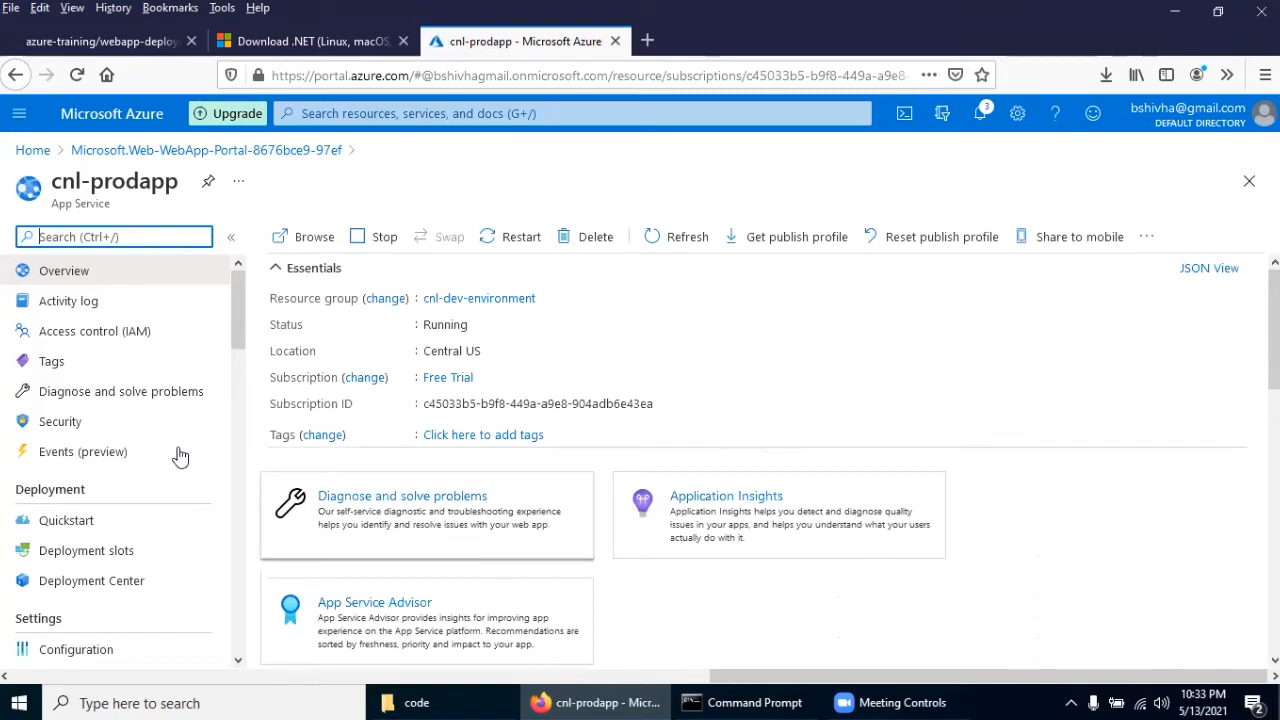
click(126, 580)
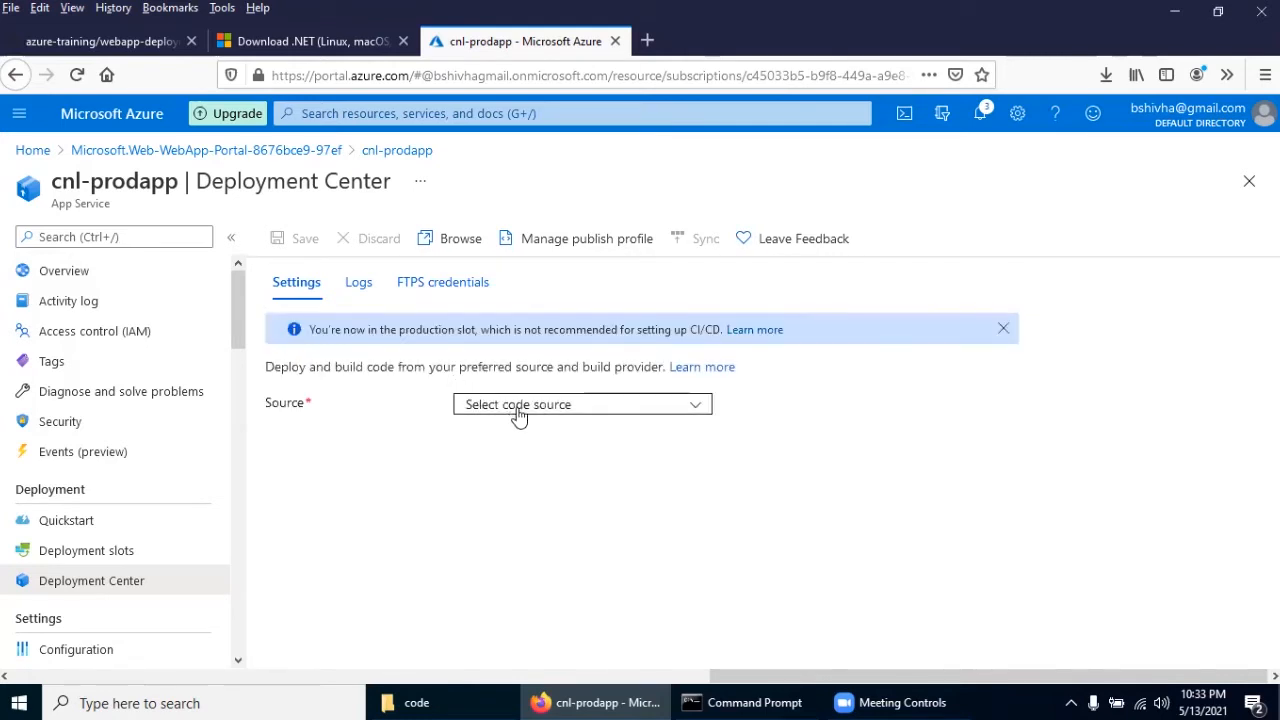
click(518, 410)
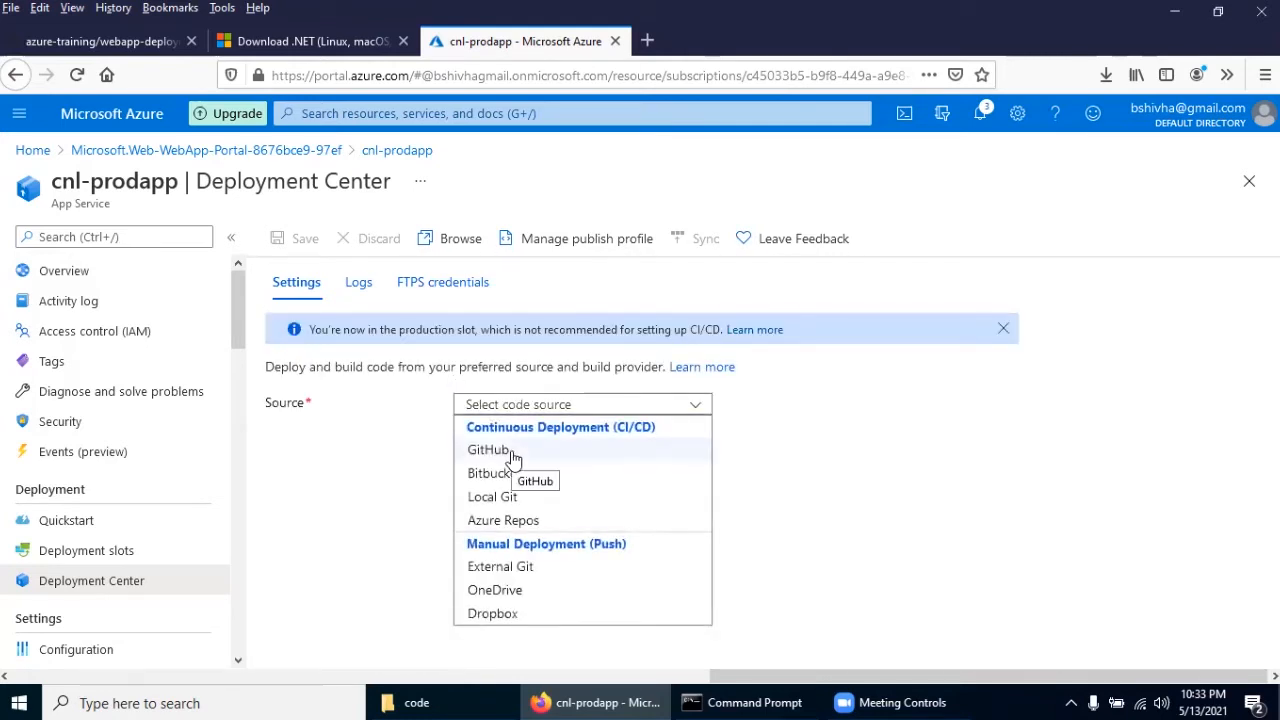
click(511, 453)
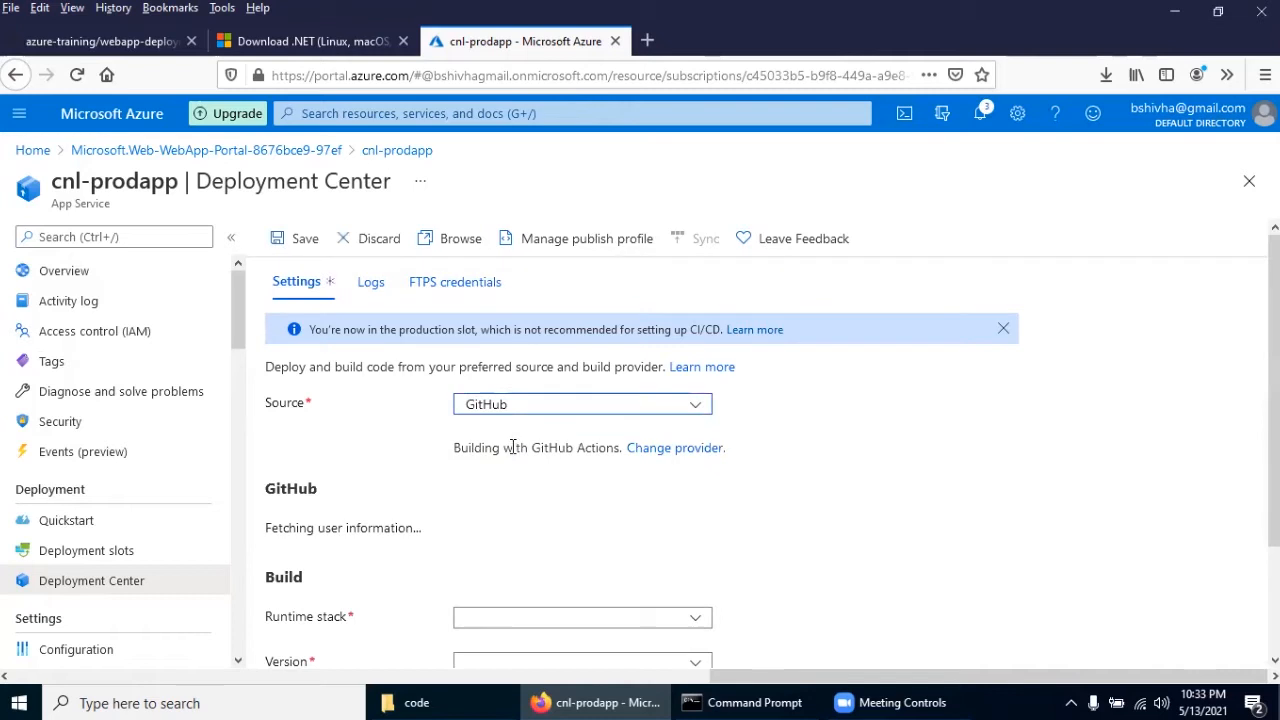
Select the cloudnloud organization and the azure-dotnet-demo-web-app repository for the GitHub deployment.
scroll(511, 428, down, 2)
click(527, 510)
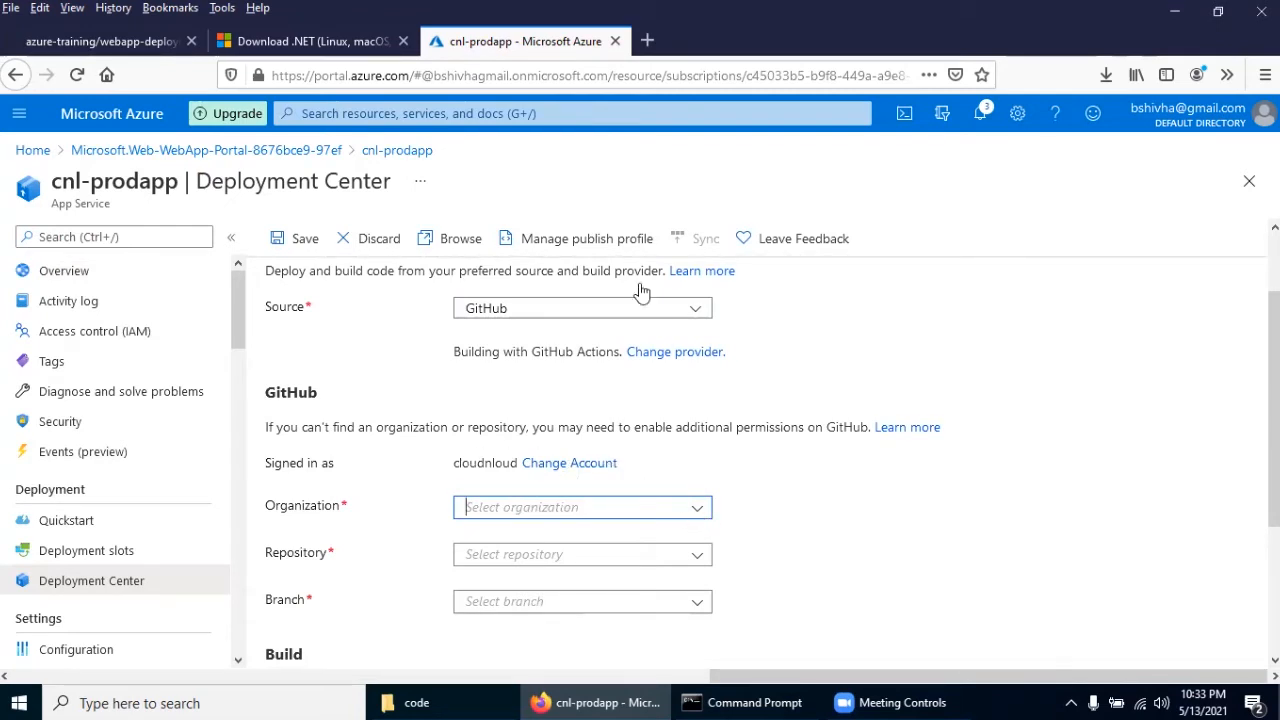
click(698, 508)
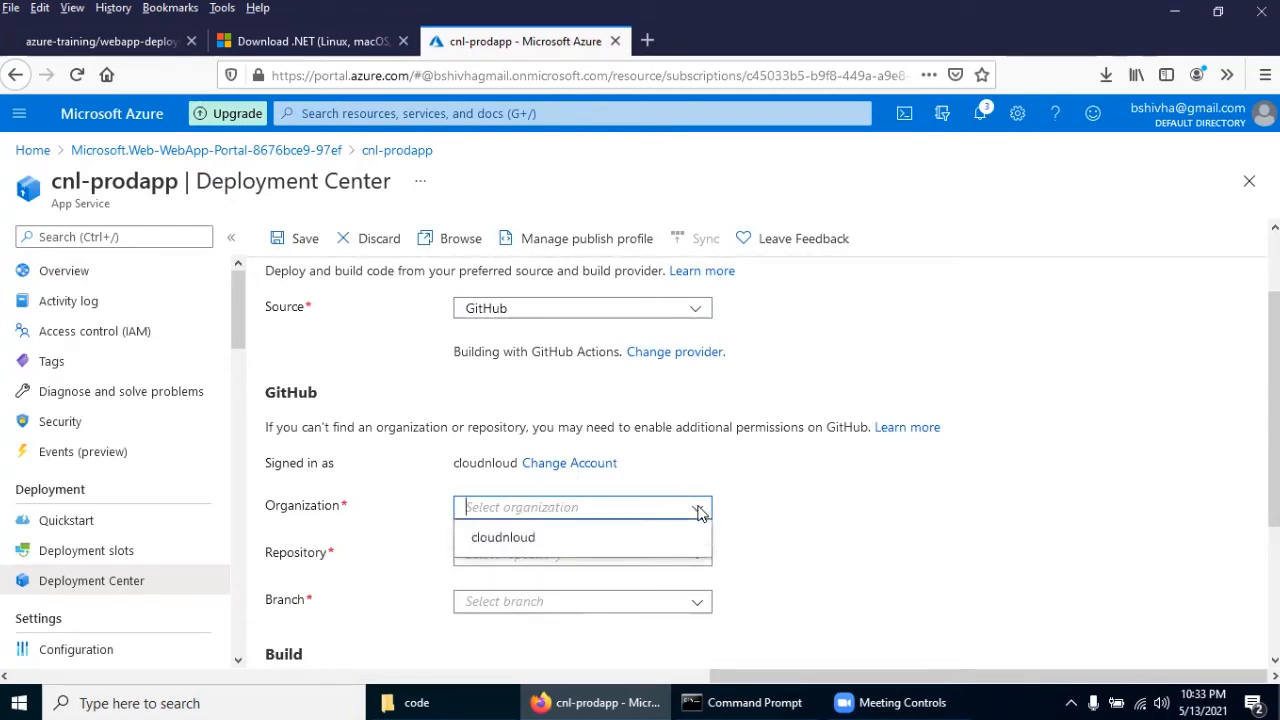
click(636, 552)
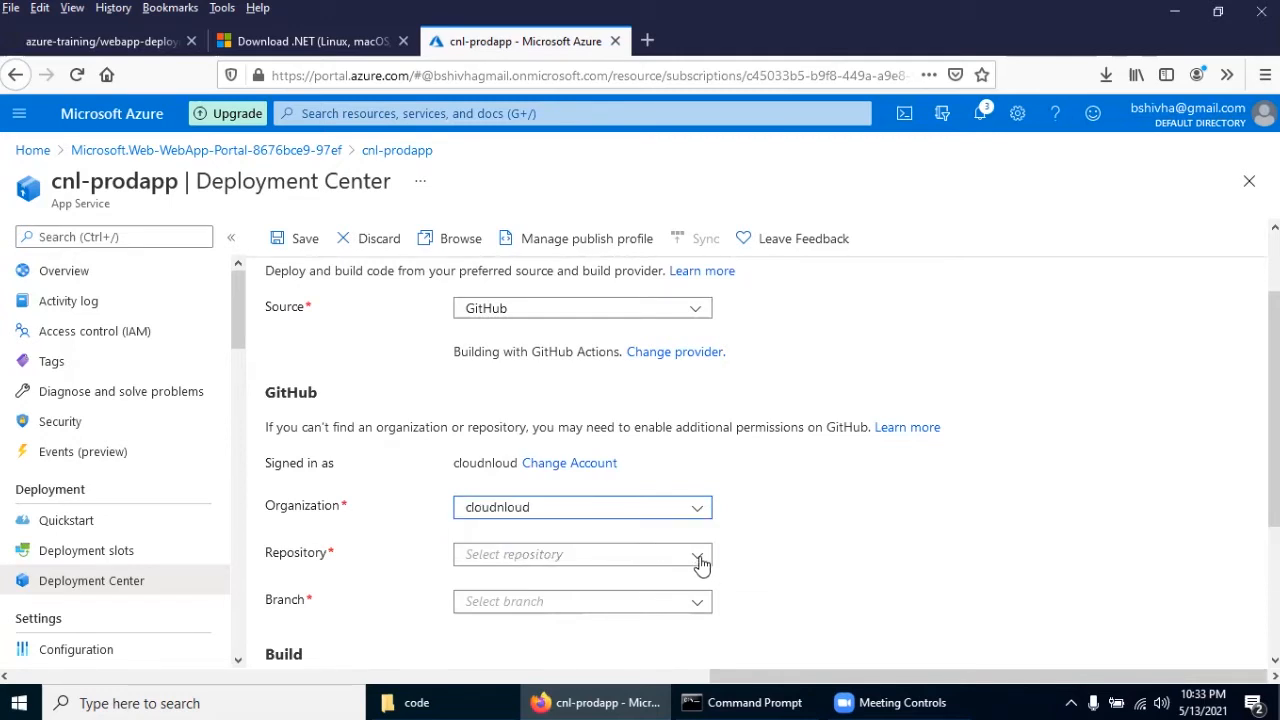
click(697, 558)
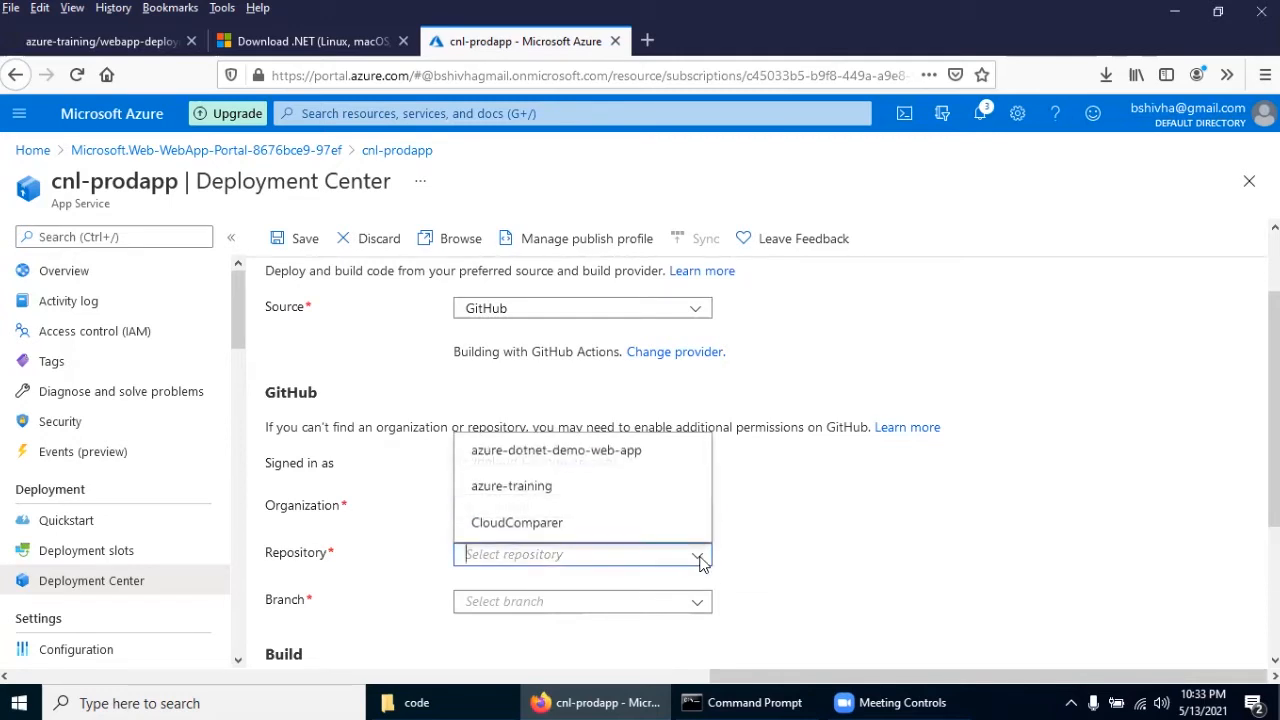
click(610, 450)
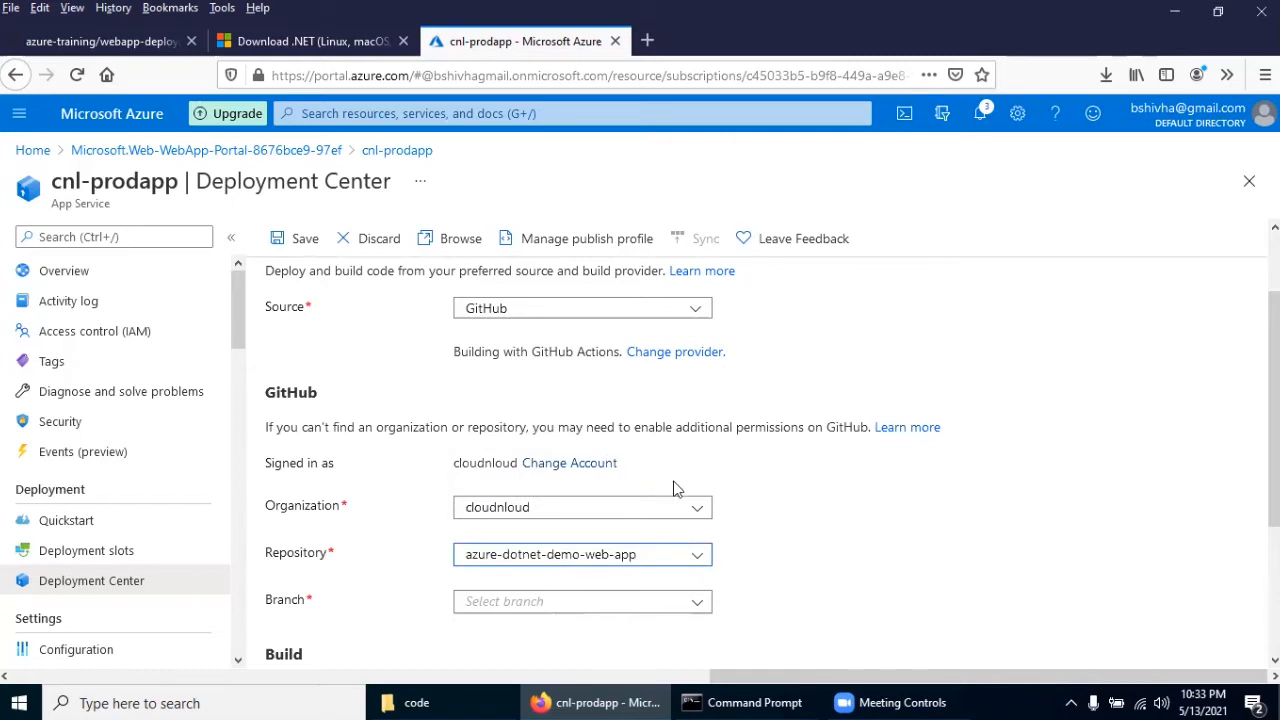
Select the main branch with the add-a-workflow option and save the deployment settings.
scroll(792, 498, down, 3)
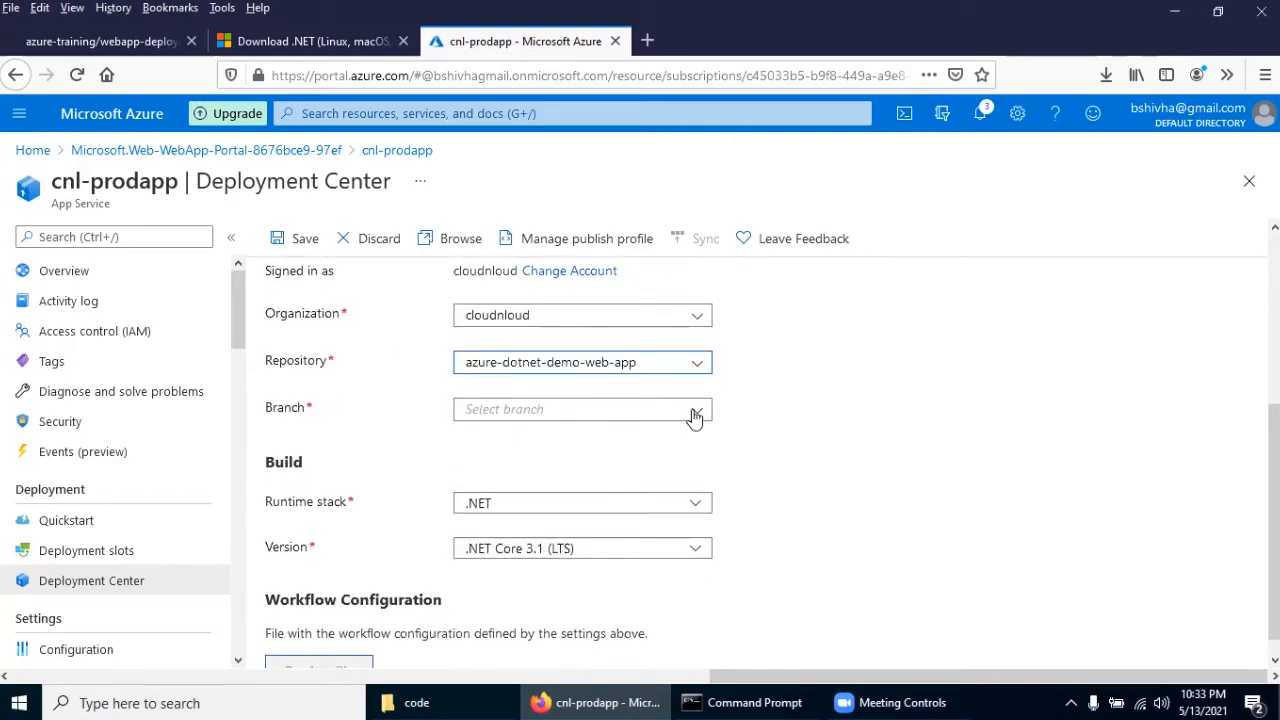
click(695, 414)
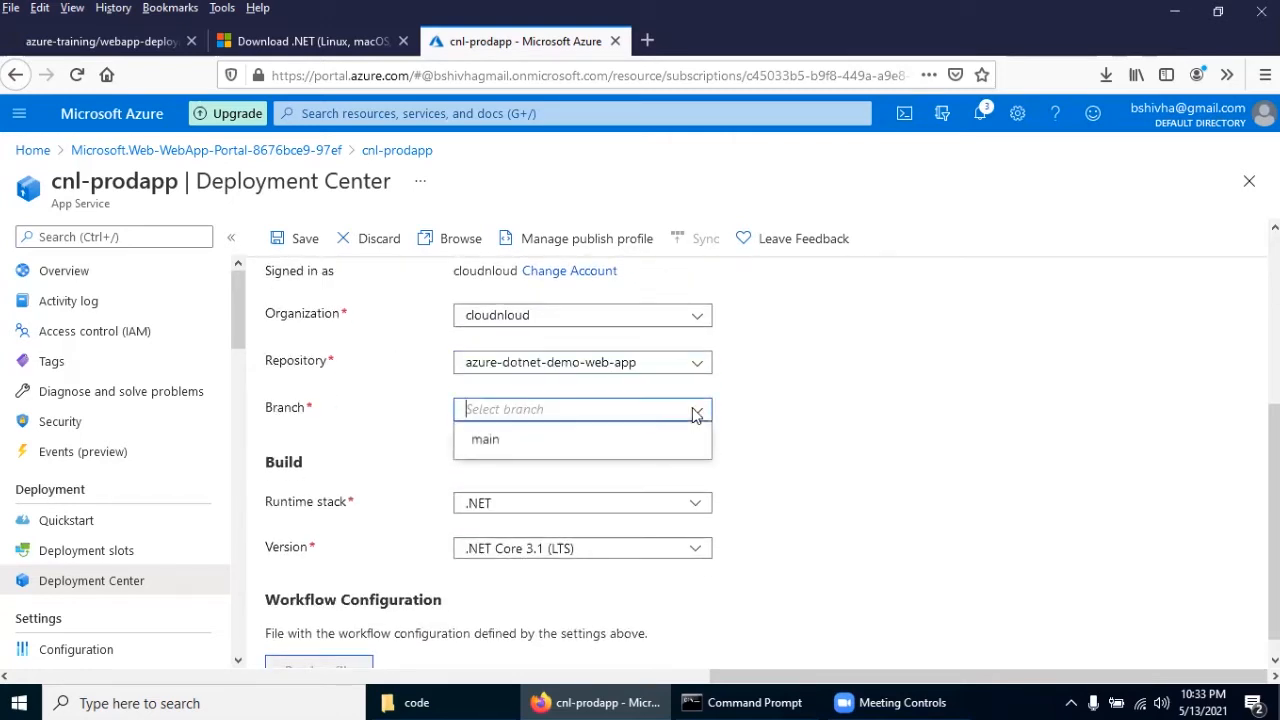
click(600, 450)
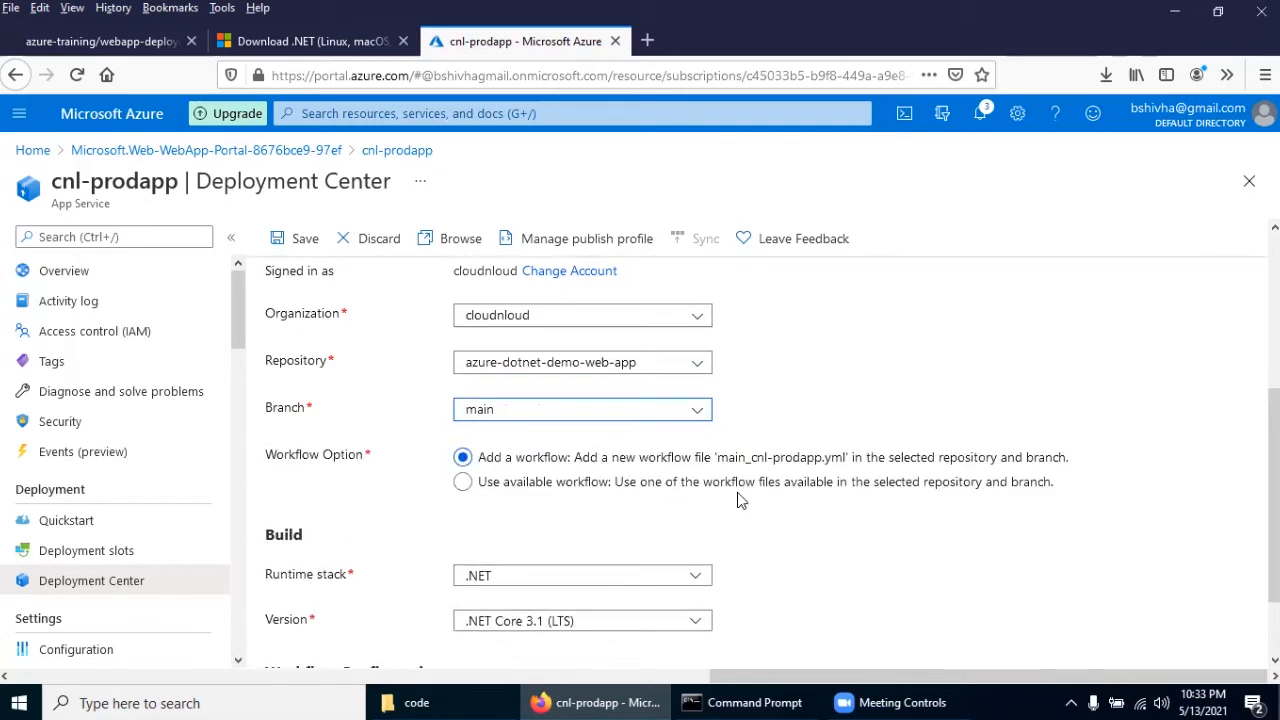
scroll(737, 495, down, 2)
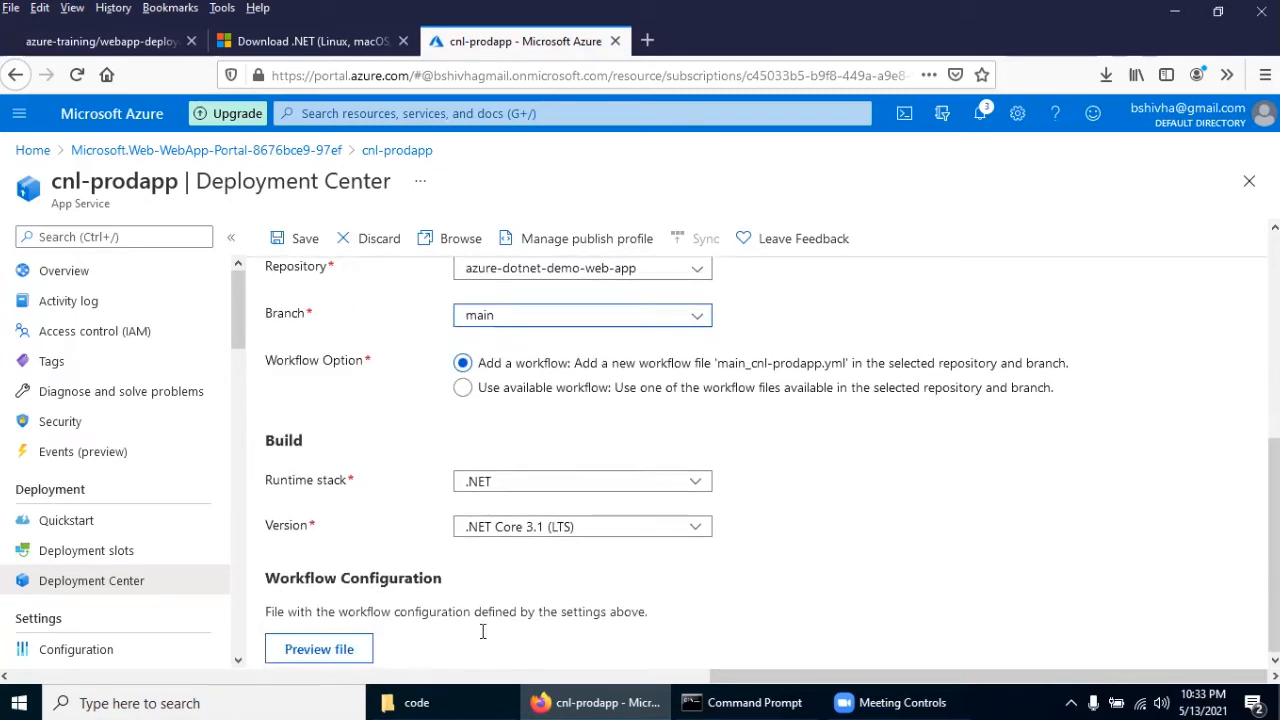
click(289, 242)
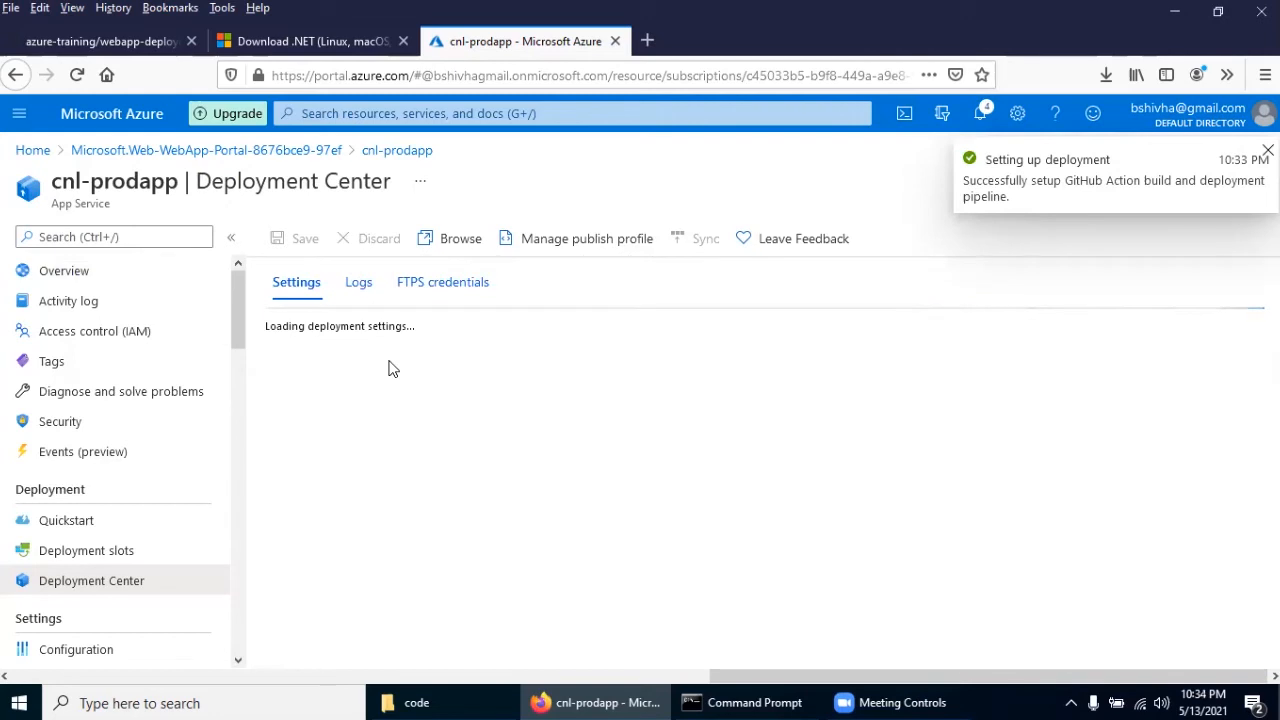
Open the cnl-prodapp overview and view the web app's URL in a new browser tab.
click(77, 277)
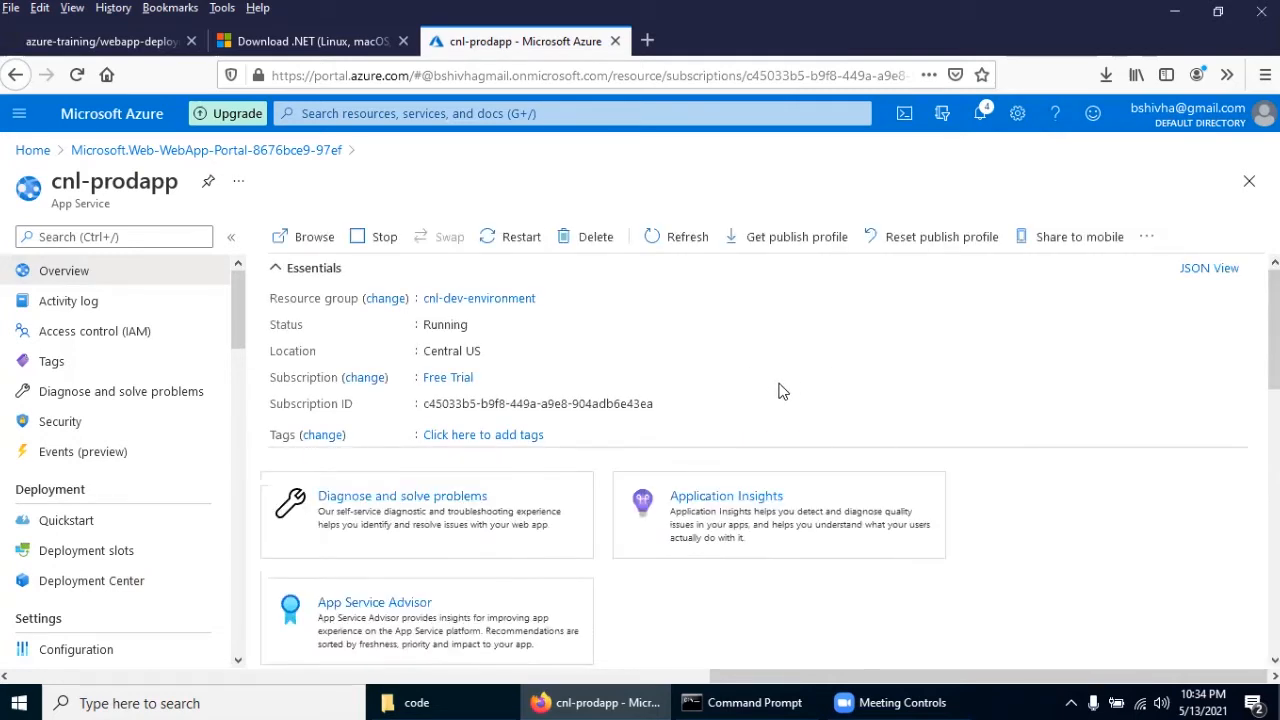
right_click(998, 348)
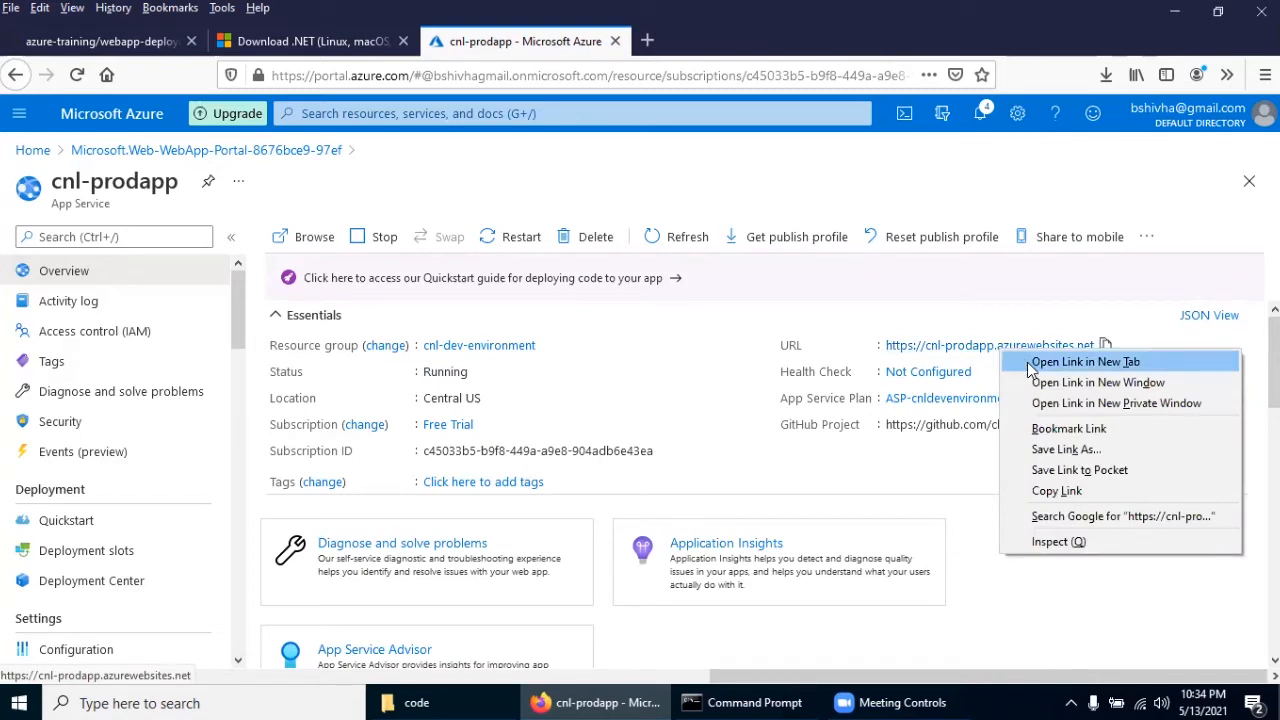
click(1027, 362)
click(702, 45)
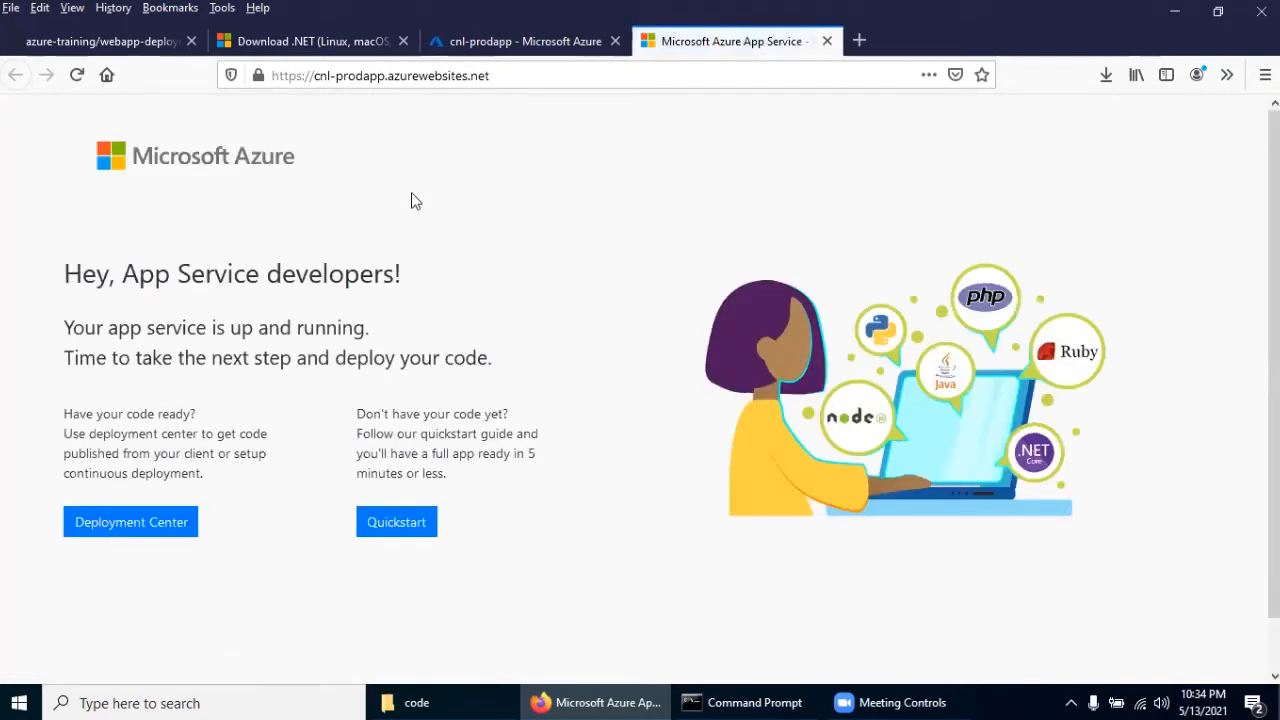
Return to cnl-prodapp in the Azure portal and open its deployment slots.
click(475, 38)
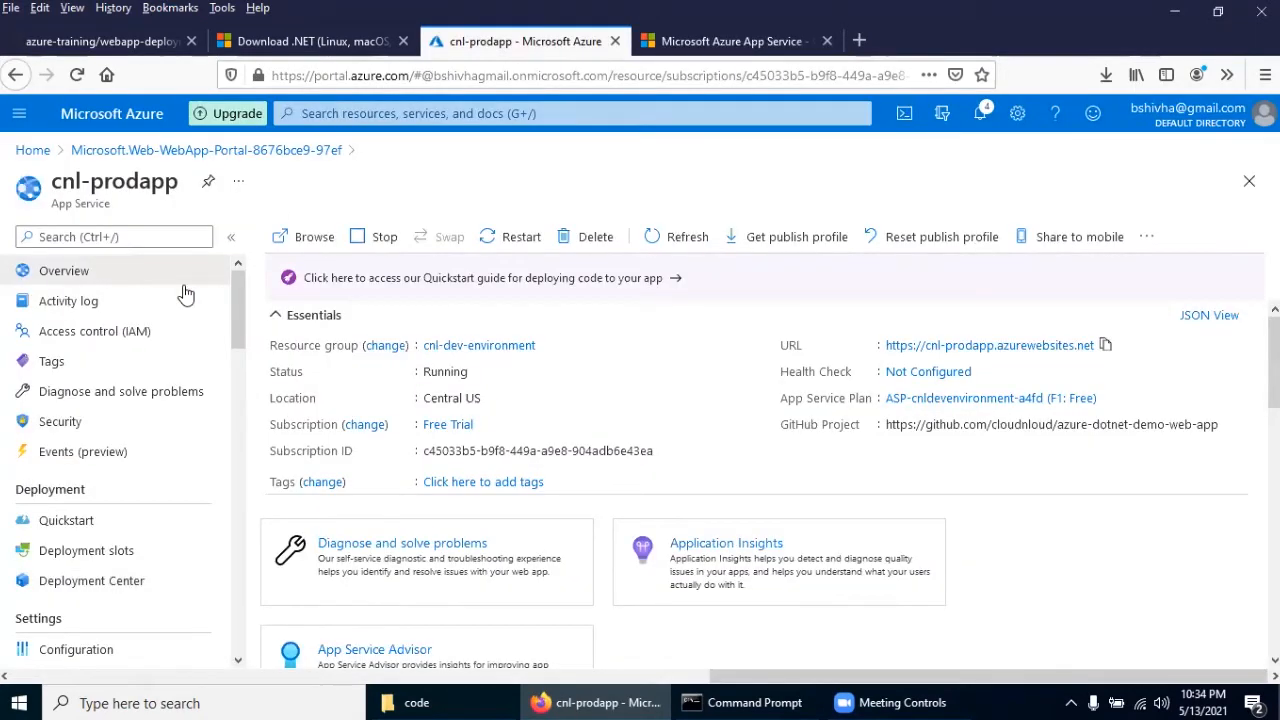
scroll(137, 338, down, 2)
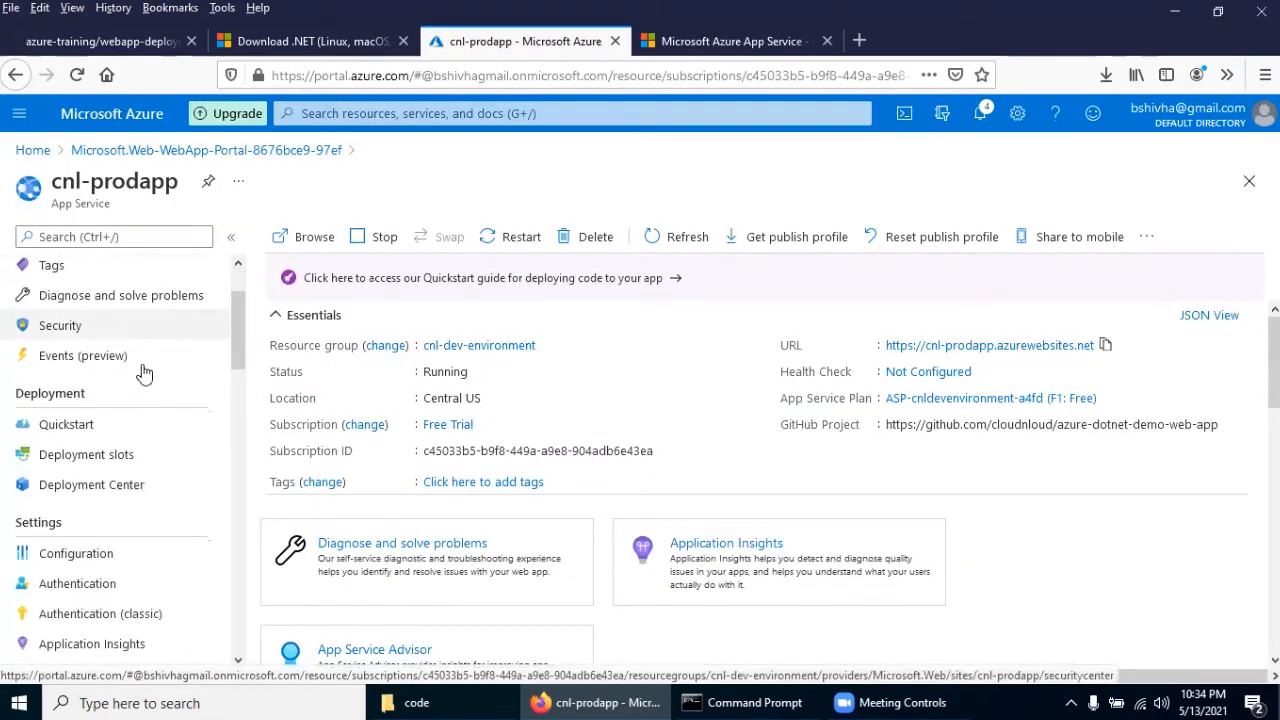
click(118, 458)
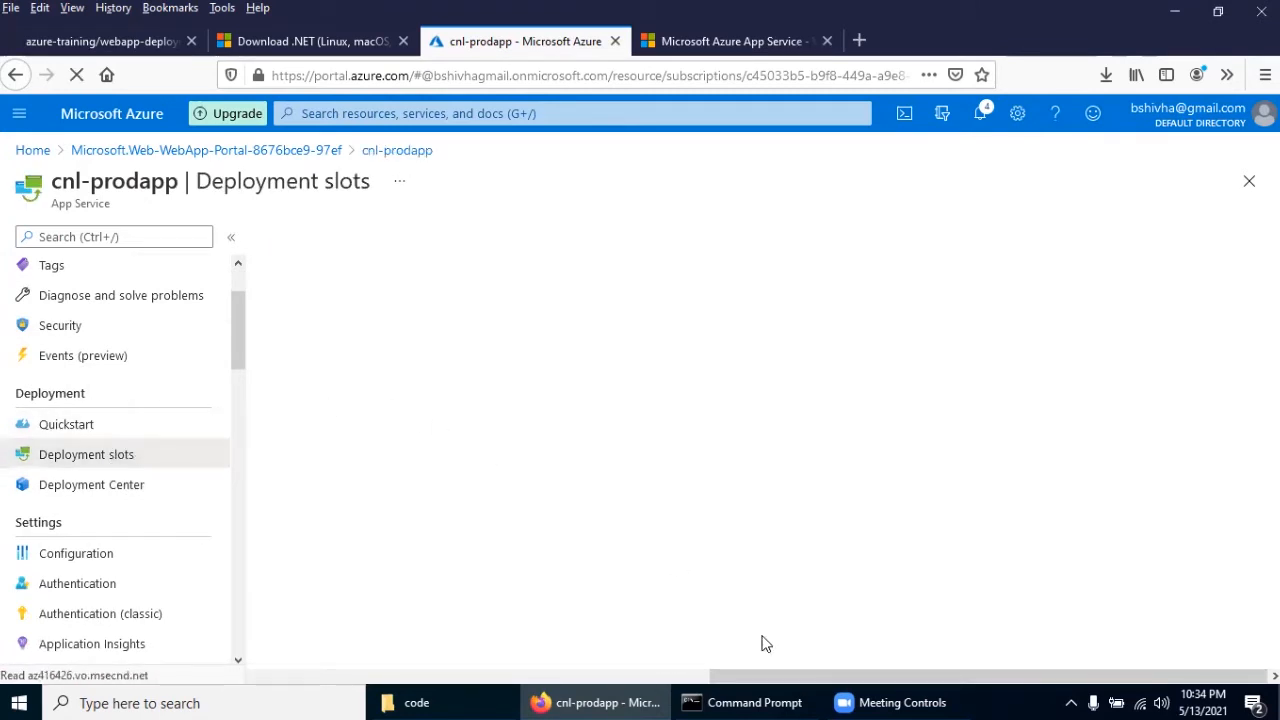
mouse_move(362, 460)
mouse_down()
mouse_move(415, 508)
mouse_move(355, 460)
mouse_move(374, 498)
mouse_move(390, 490)
mouse_up()
mouse_move(444, 450)
mouse_down()
mouse_move(447, 514)
mouse_move(488, 440)
mouse_move(450, 442)
mouse_move(473, 488)
mouse_move(475, 468)
mouse_move(571, 491)
mouse_move(546, 432)
mouse_move(538, 494)
mouse_up()
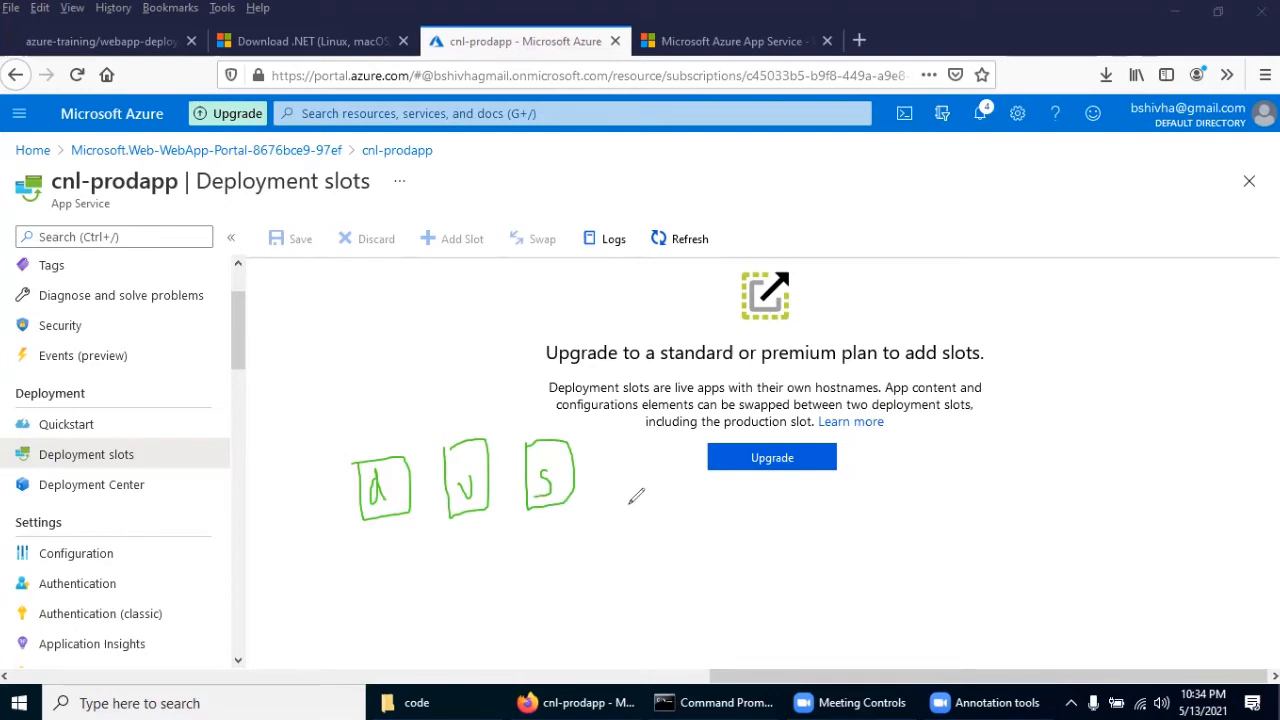
mouse_move(630, 480)
mouse_down()
mouse_move(631, 531)
mouse_move(672, 484)
mouse_move(646, 526)
mouse_move(660, 500)
mouse_up()
mouse_move(748, 505)
mouse_down()
mouse_move(780, 557)
mouse_move(820, 491)
mouse_move(748, 510)
mouse_move(778, 528)
mouse_move(772, 540)
mouse_move(832, 513)
mouse_up()
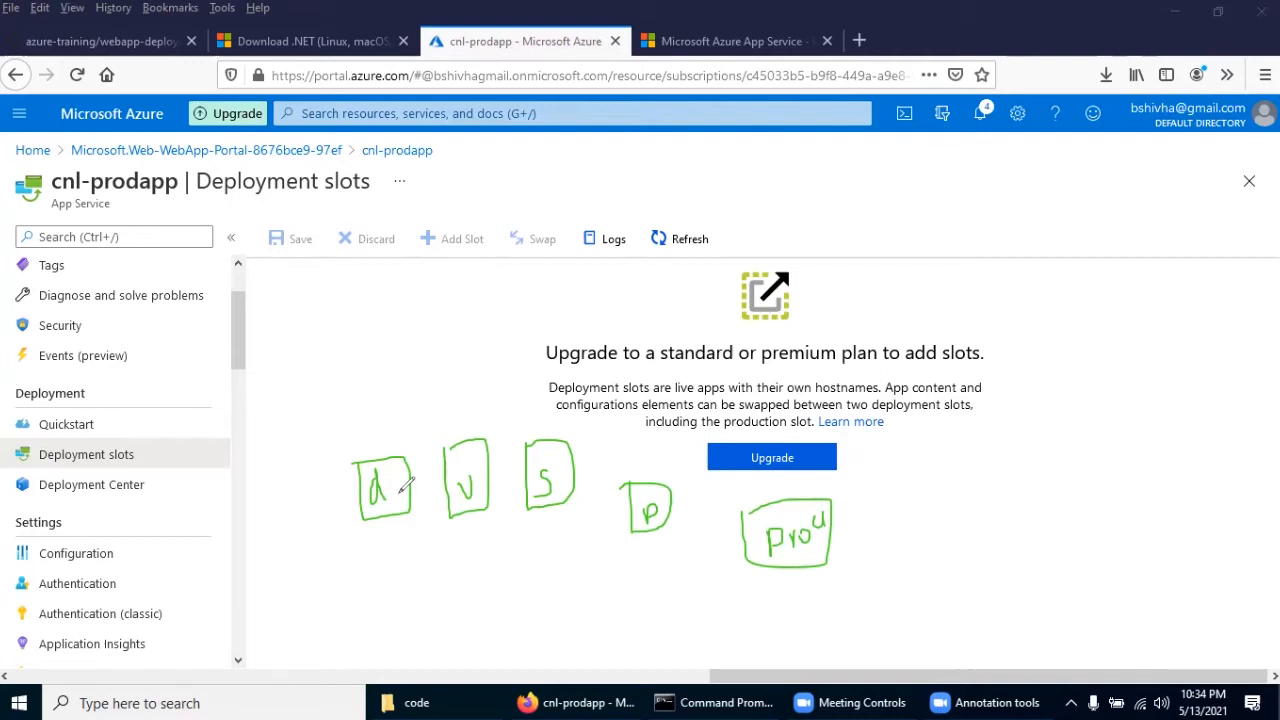
mouse_move(306, 465)
mouse_down()
mouse_move(390, 445)
mouse_move(380, 468)
mouse_move(378, 448)
mouse_up()
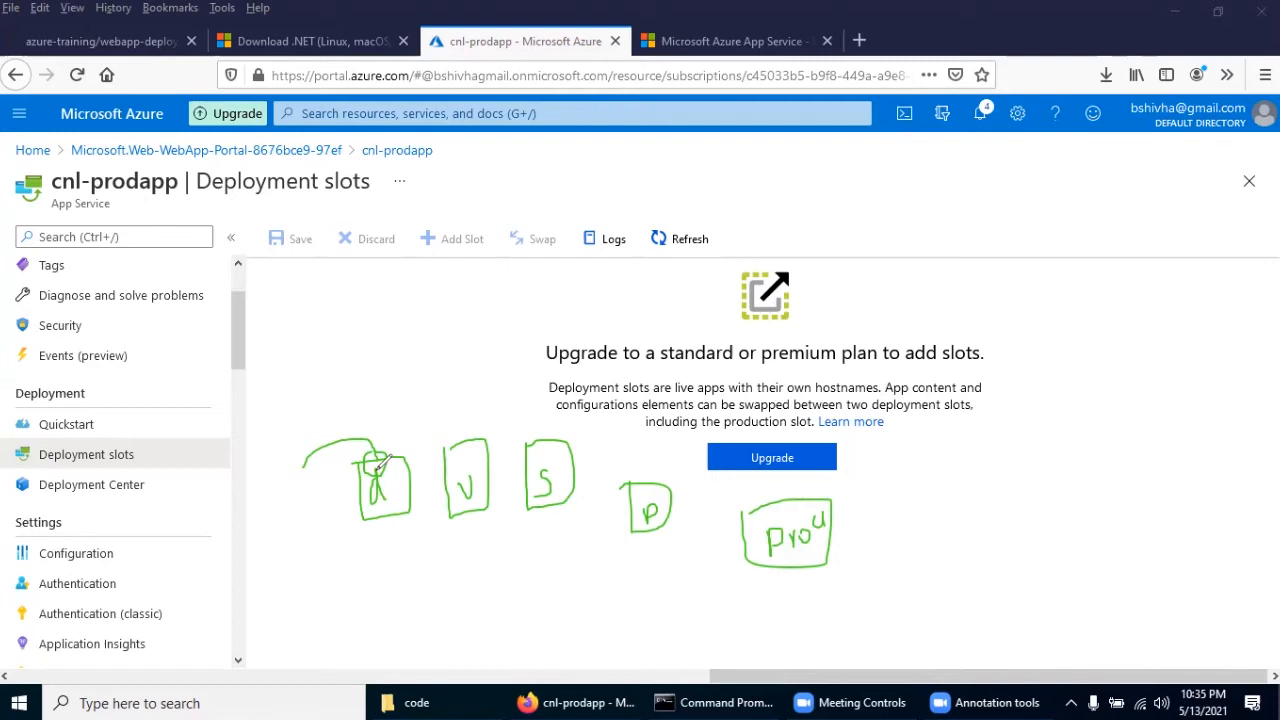
mouse_move(376, 455)
mouse_down()
mouse_move(488, 425)
mouse_move(490, 445)
mouse_move(520, 410)
mouse_move(542, 442)
mouse_move(605, 422)
mouse_move(644, 479)
mouse_move(782, 503)
mouse_up()
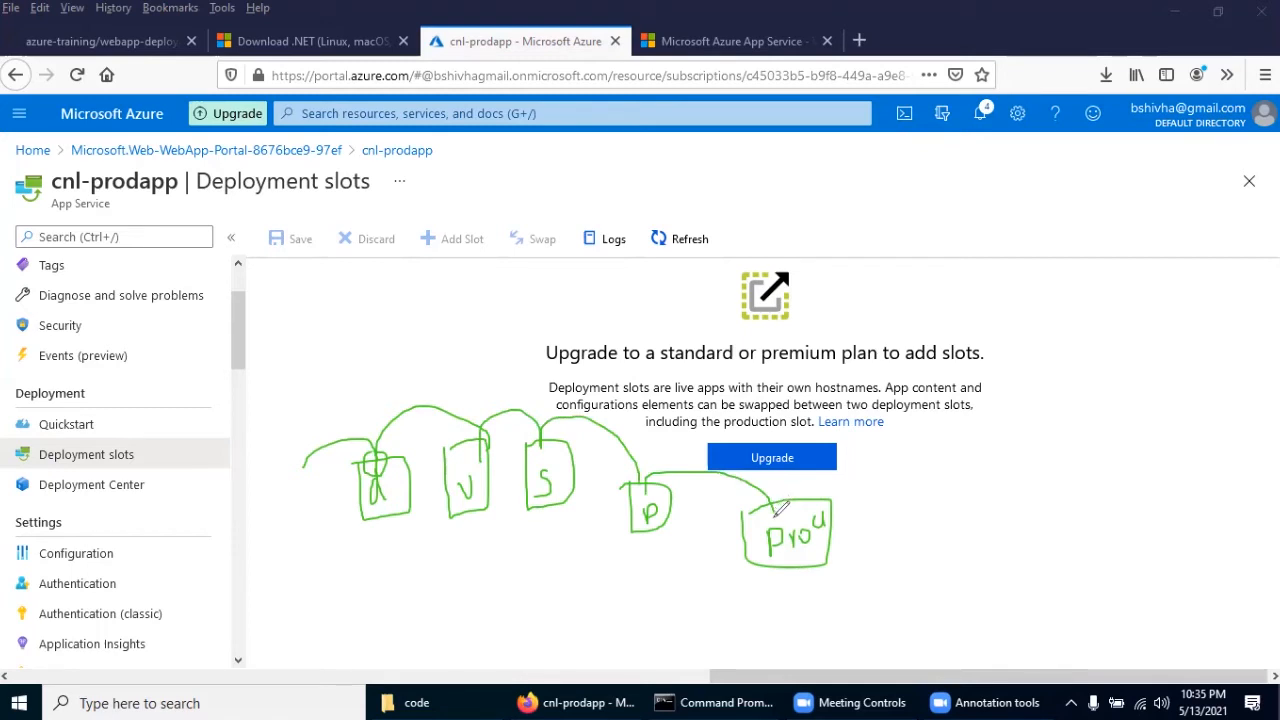
mouse_move(601, 466)
mouse_down()
mouse_move(751, 587)
mouse_move(822, 436)
mouse_move(578, 441)
mouse_up()
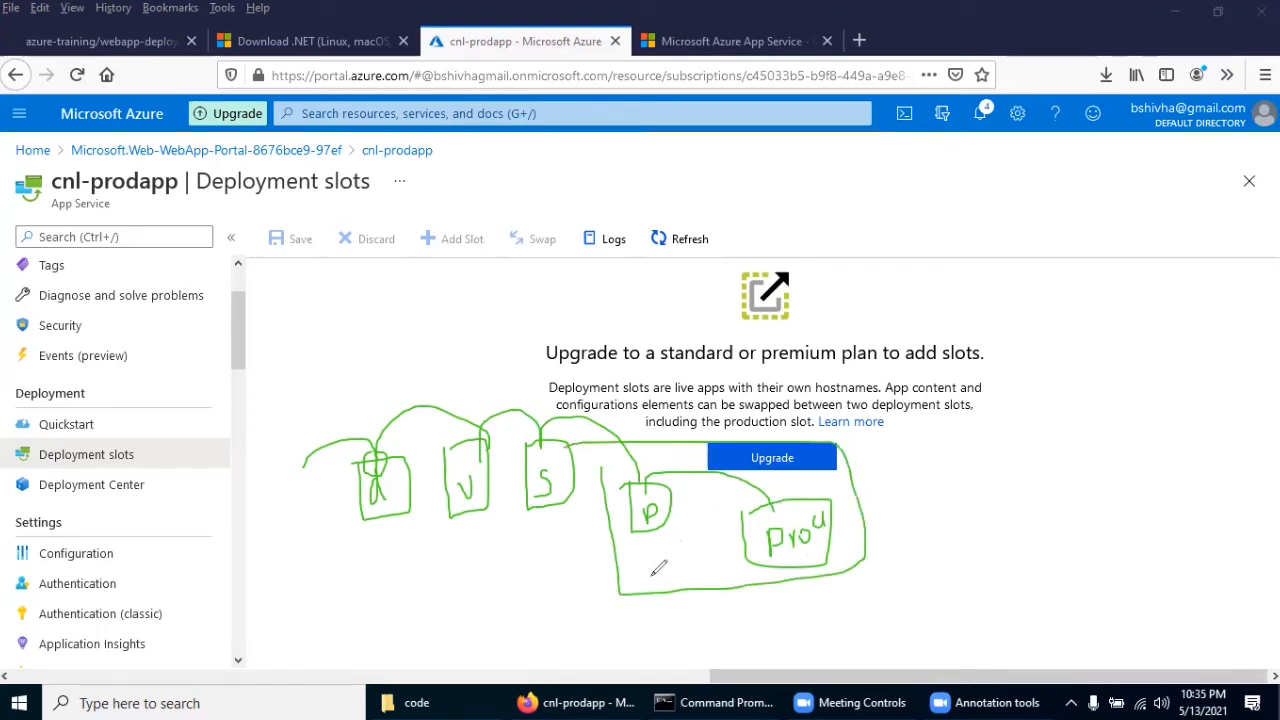
mouse_move(649, 498)
mouse_down()
mouse_move(701, 494)
mouse_move(782, 532)
mouse_move(745, 595)
mouse_move(640, 525)
mouse_up()
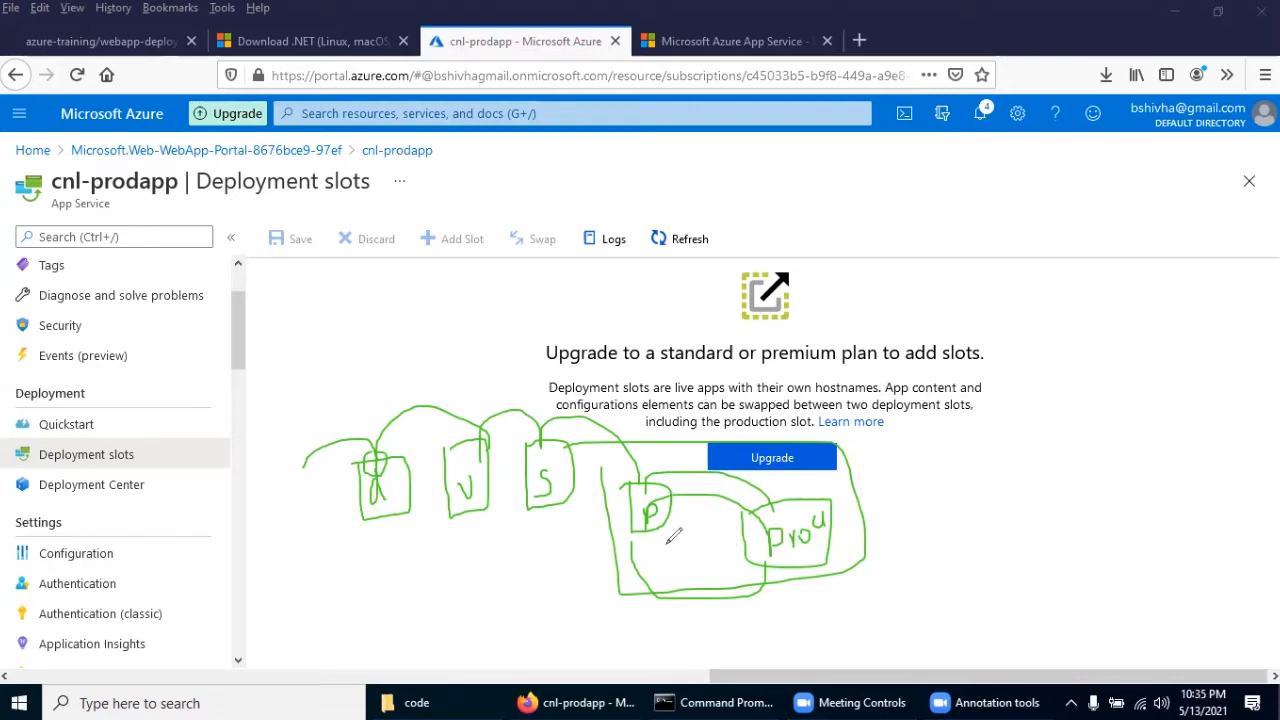
mouse_move(662, 584)
mouse_down()
mouse_move(646, 602)
mouse_move(664, 590)
mouse_up()
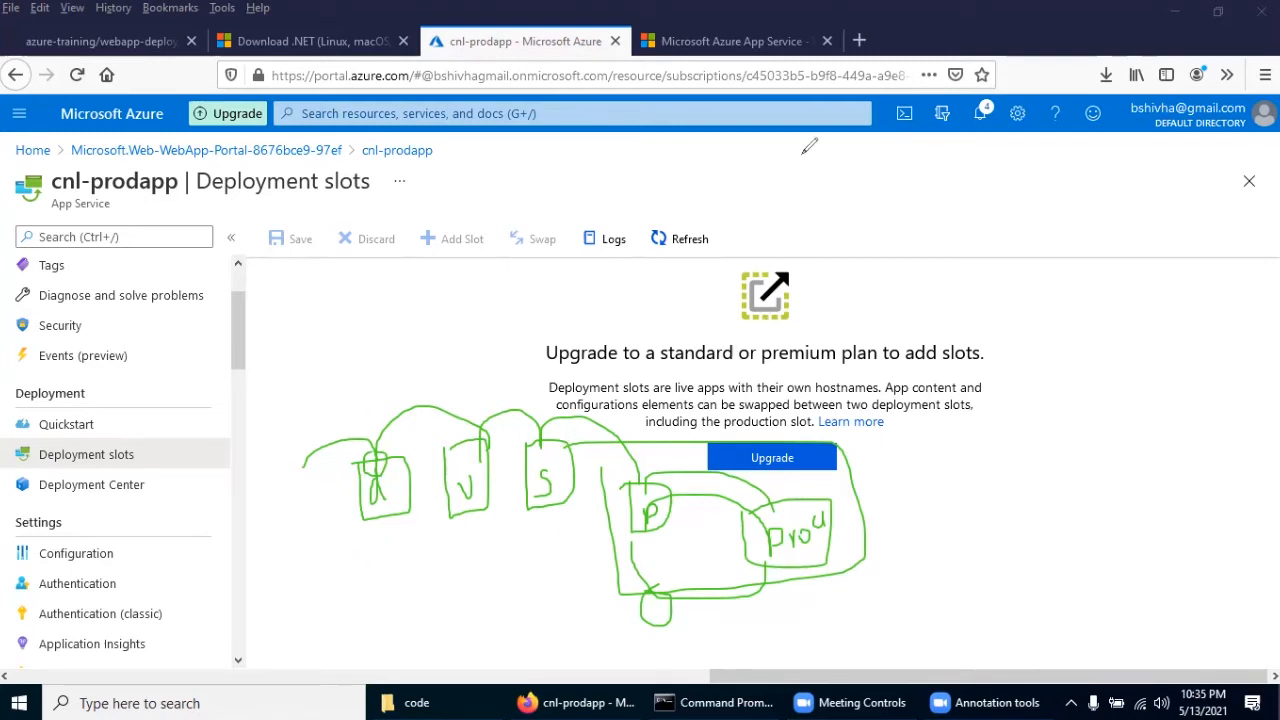
click(803, 154)
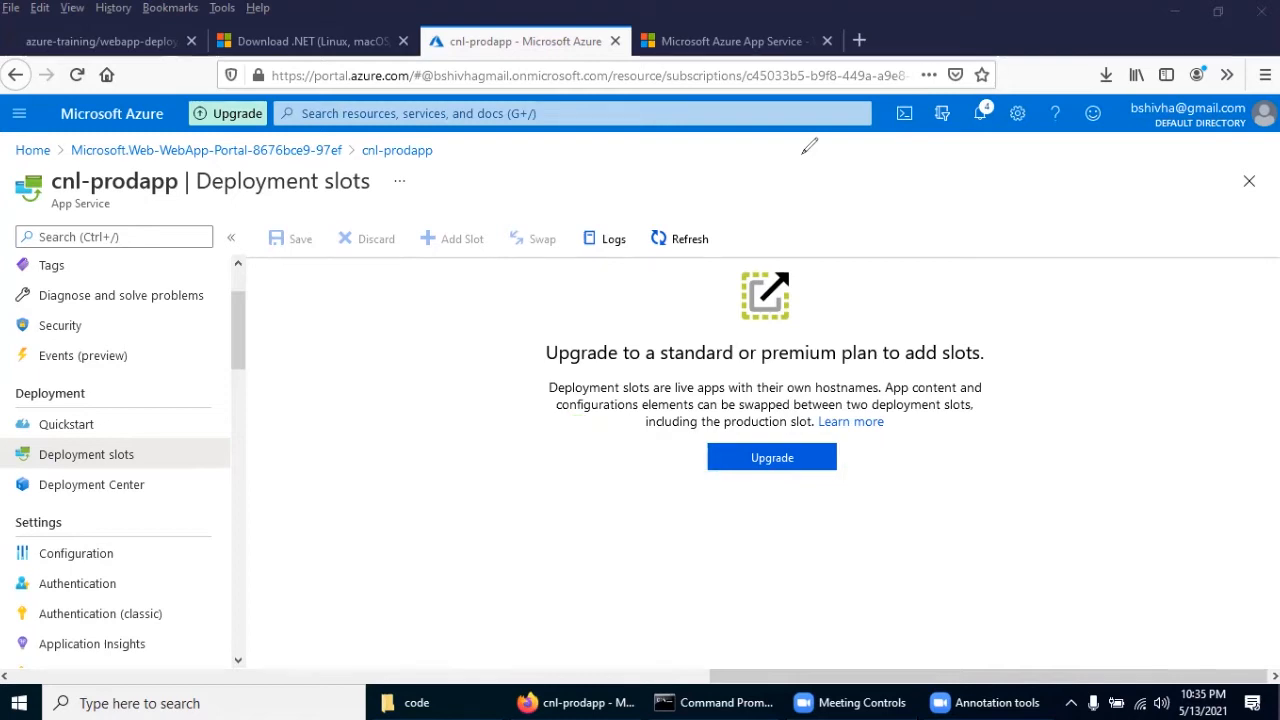
click(987, 117)
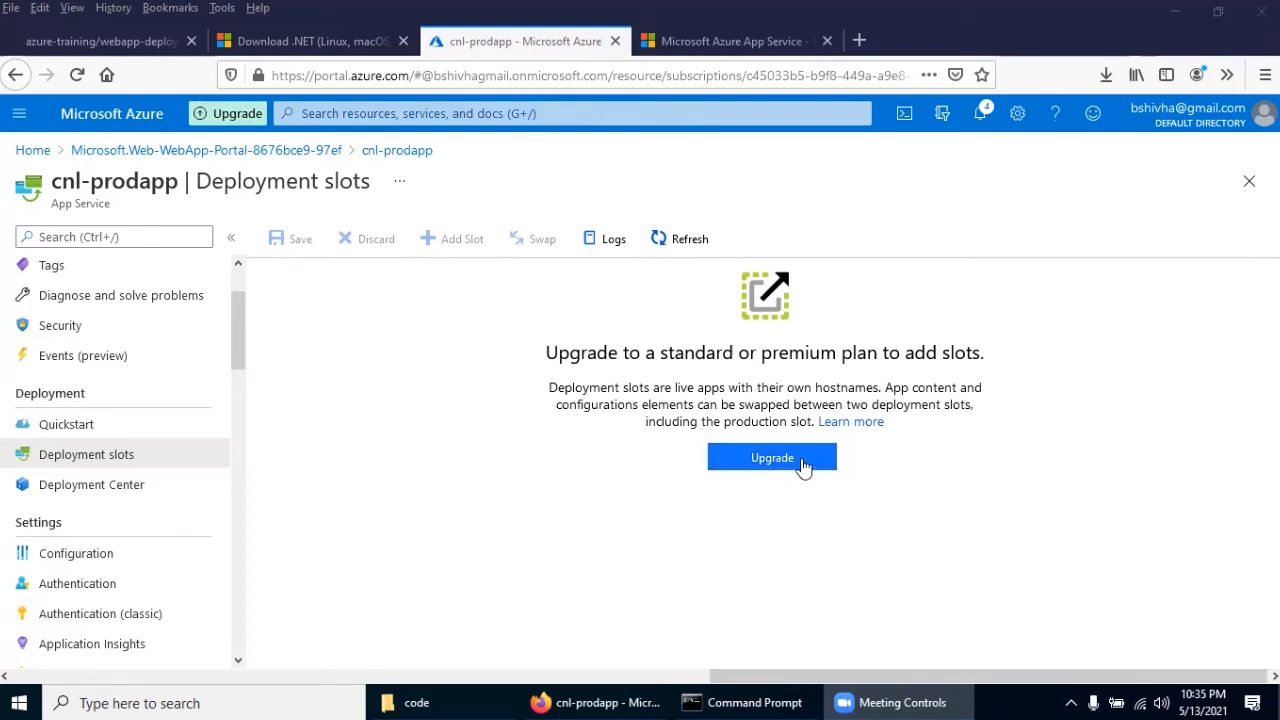
Open the plan upgrade options for deployment slots and compare the included features of the Production tiers S1 and P1V2.
click(802, 466)
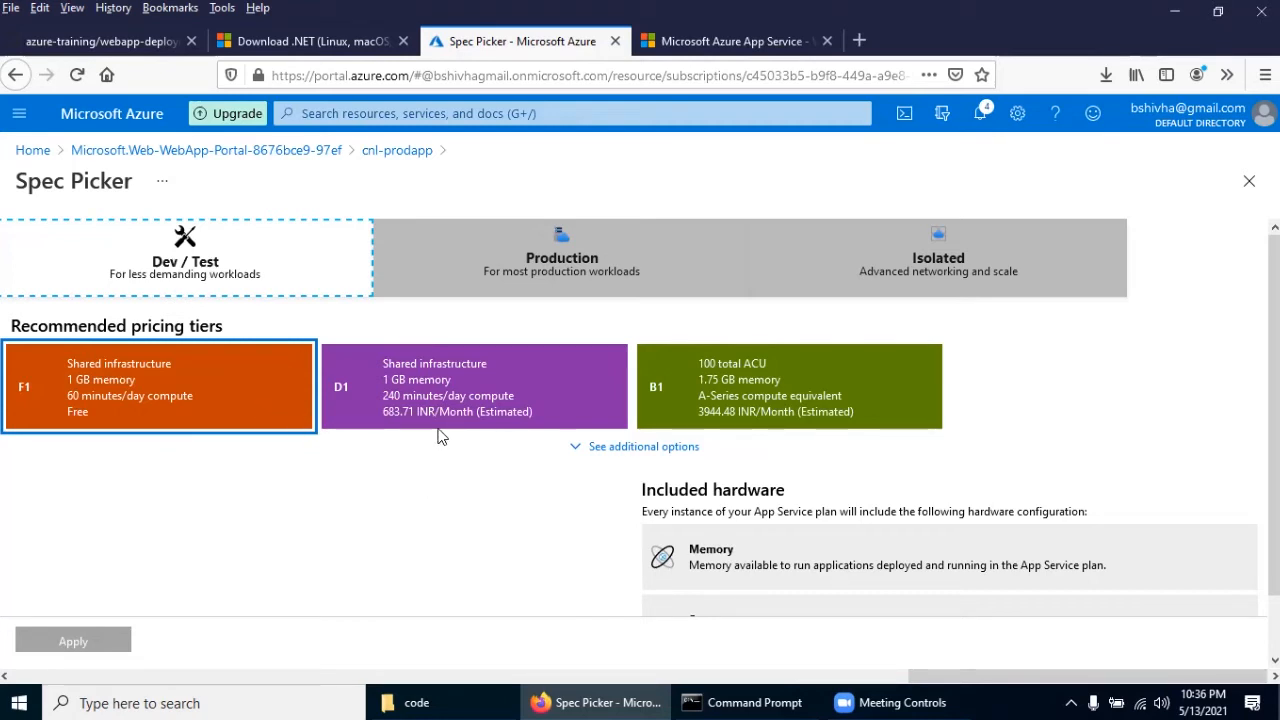
click(540, 270)
scroll(474, 498, down, 1)
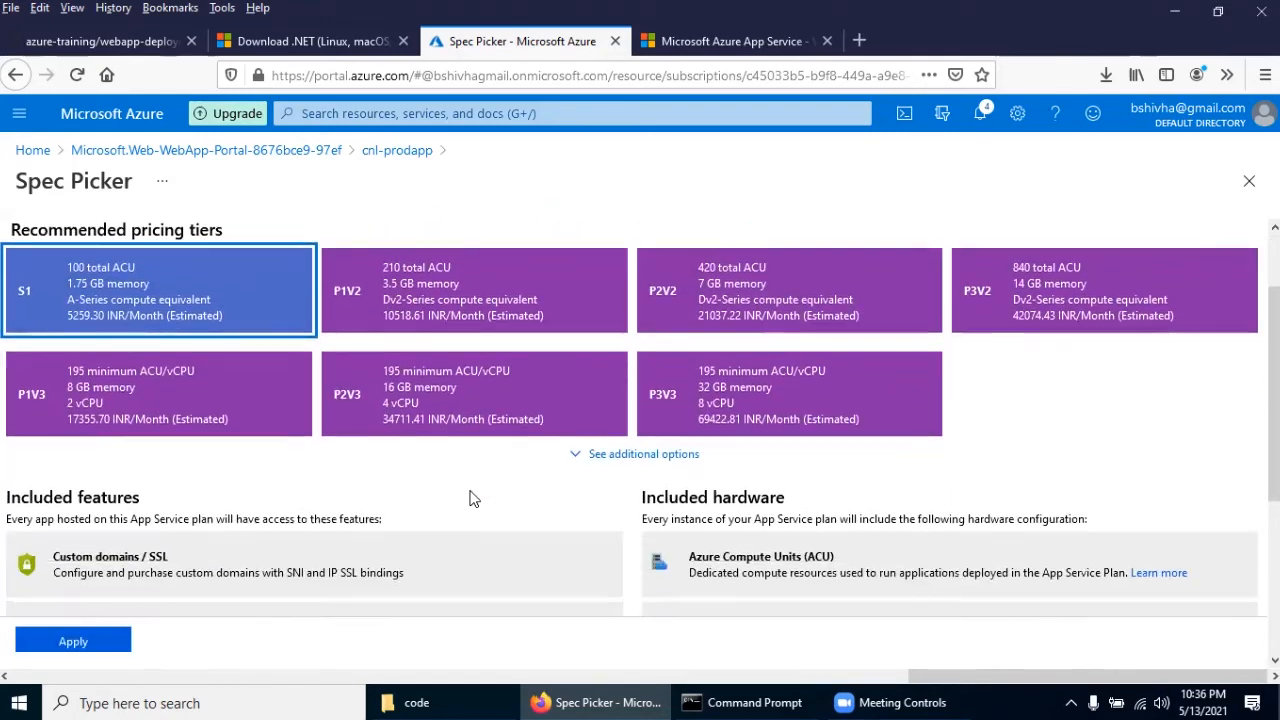
scroll(270, 485, down, 2)
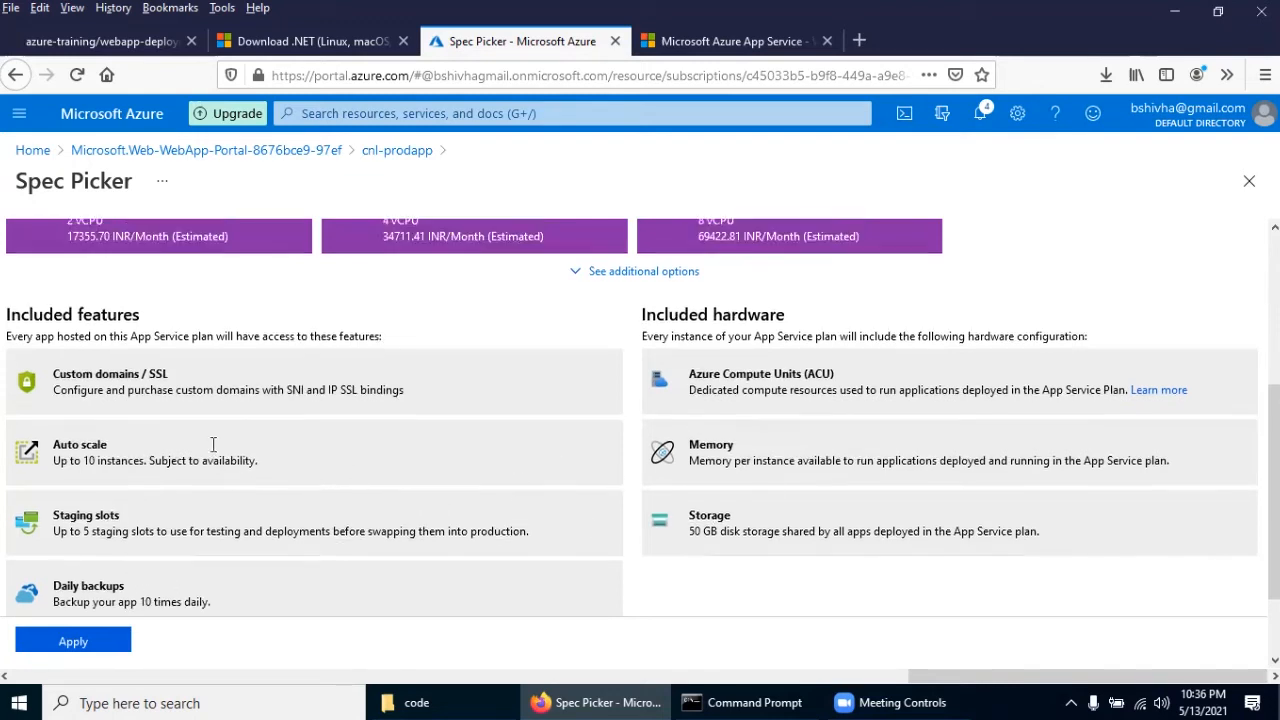
scroll(214, 443, up, 2)
click(428, 300)
scroll(484, 524, down, 3)
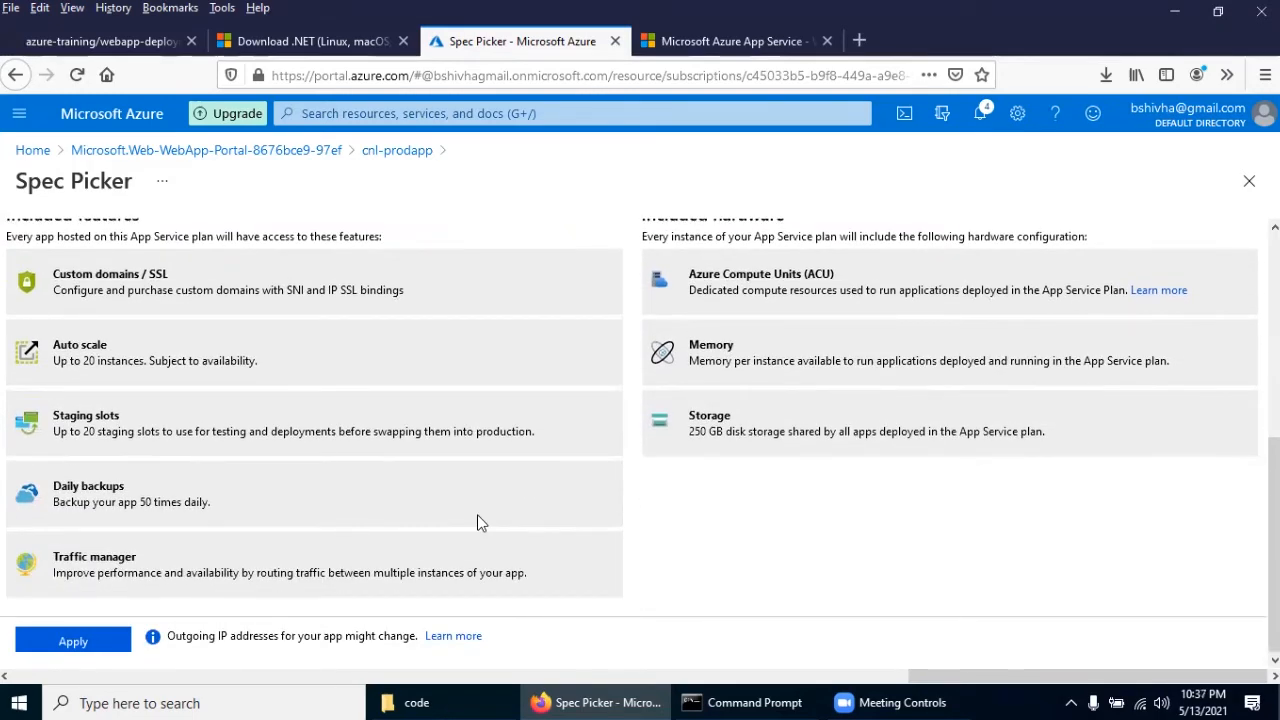
scroll(354, 443, up, 4)
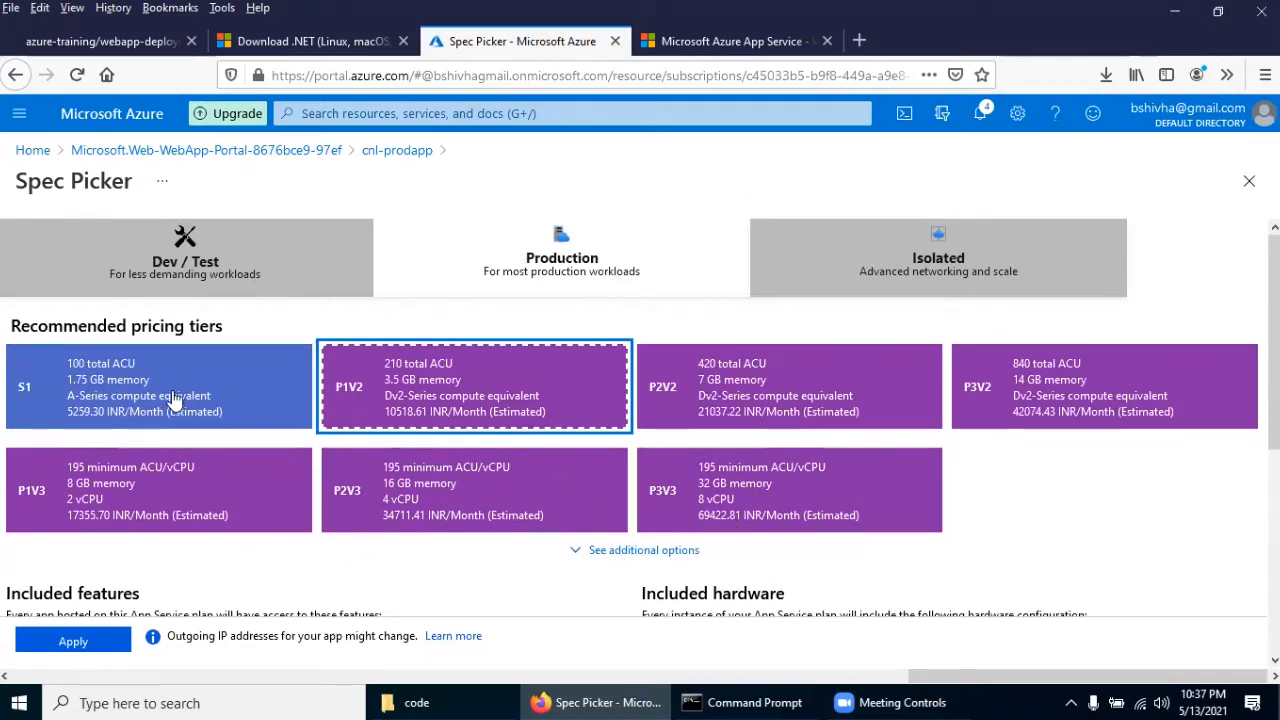
click(174, 399)
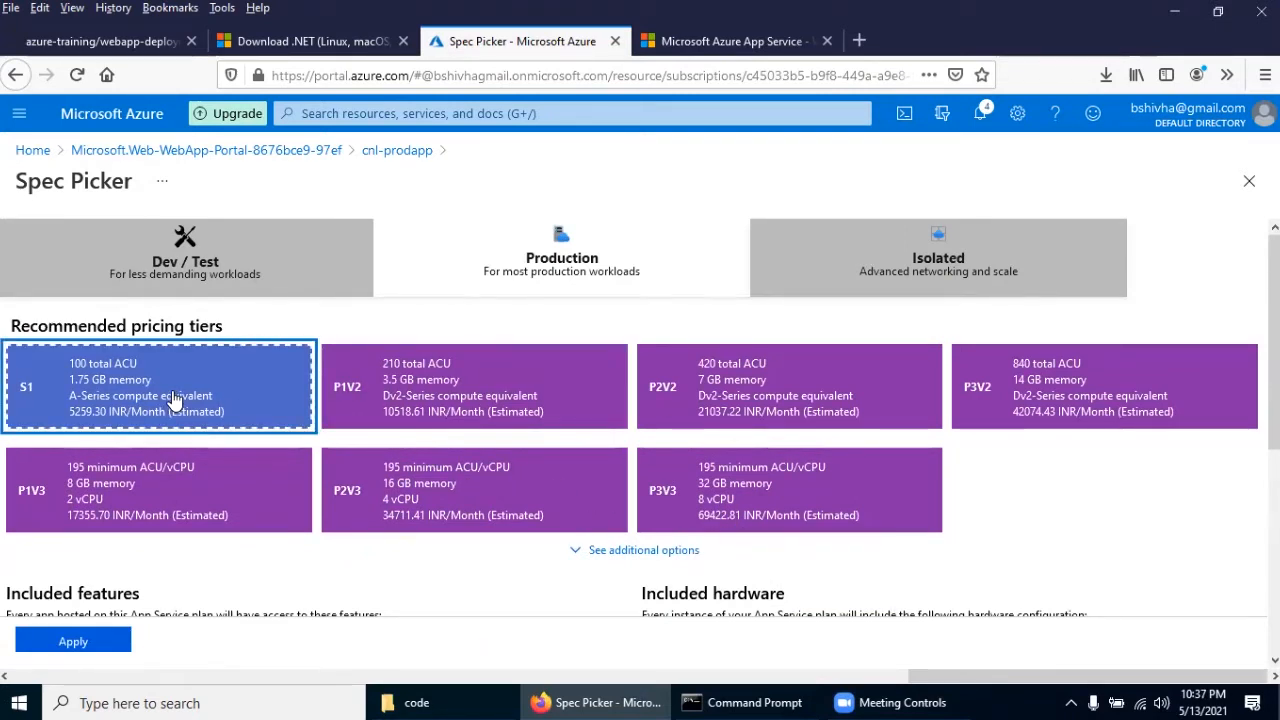
scroll(180, 450, down, 5)
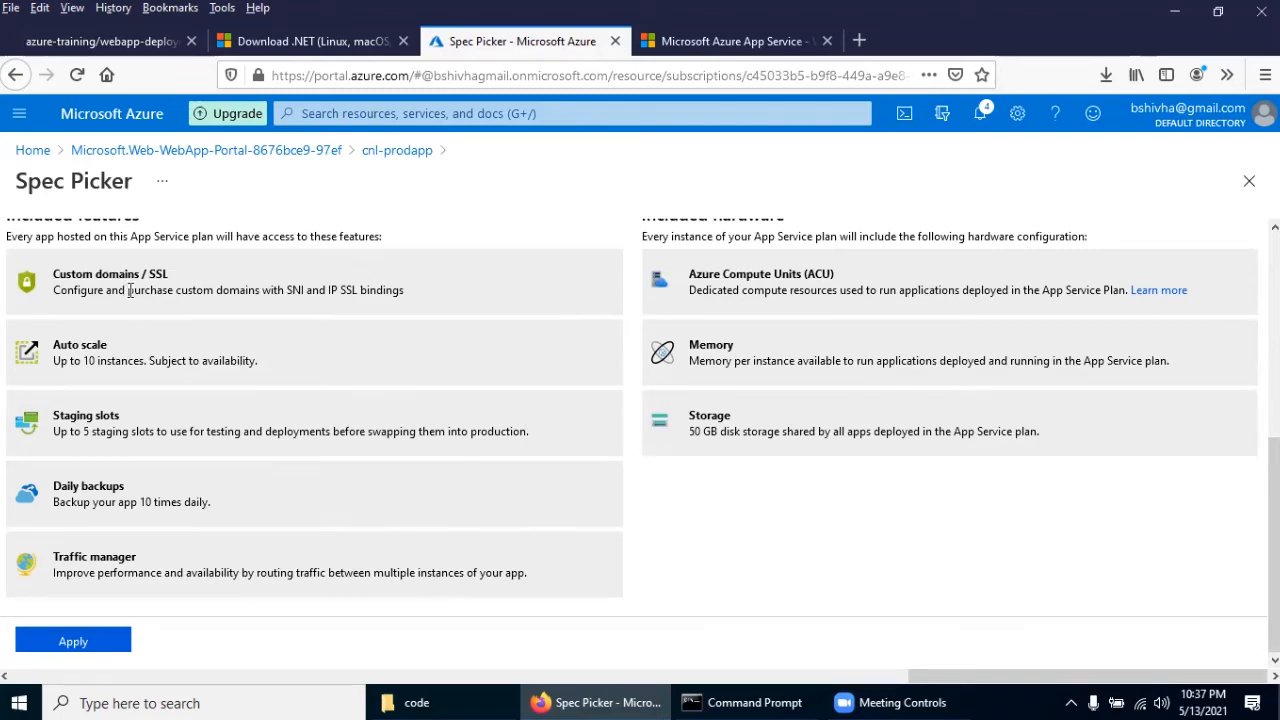
scroll(142, 332, up, 4)
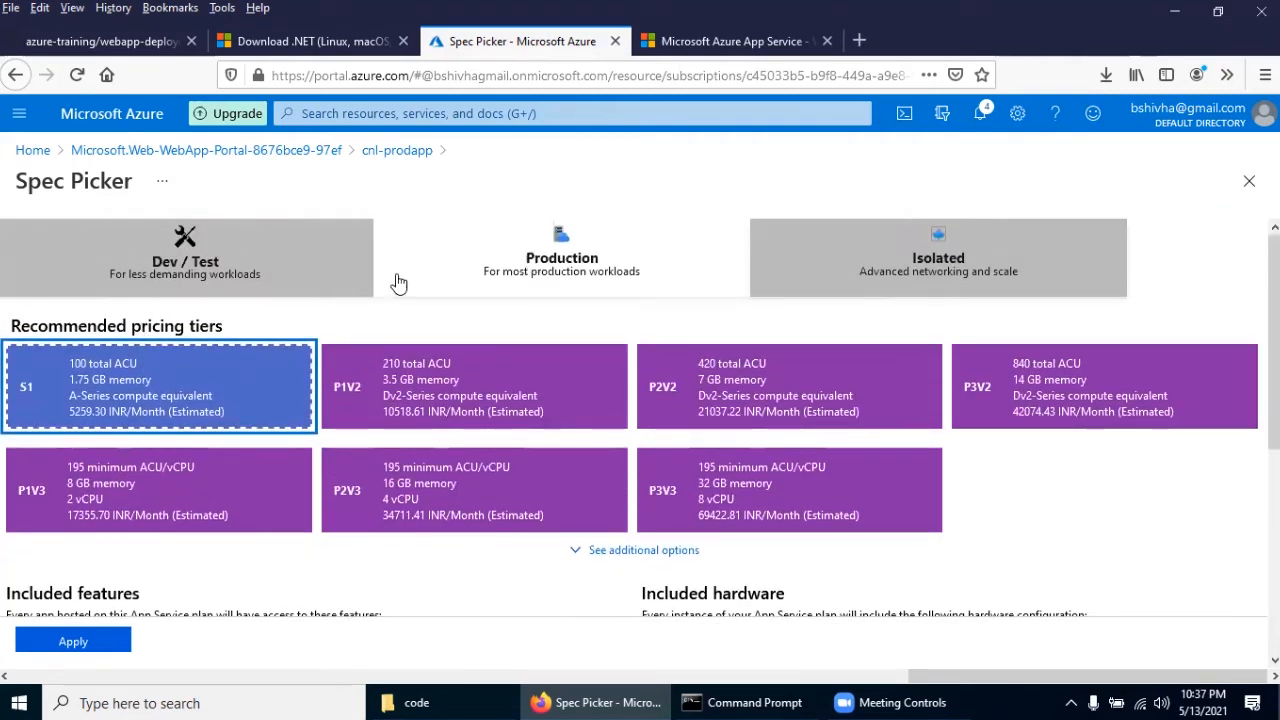
Compare the Dev / Test tiers, apply the Production S1 tier to the App Service plan, and close the Spec Picker.
click(260, 283)
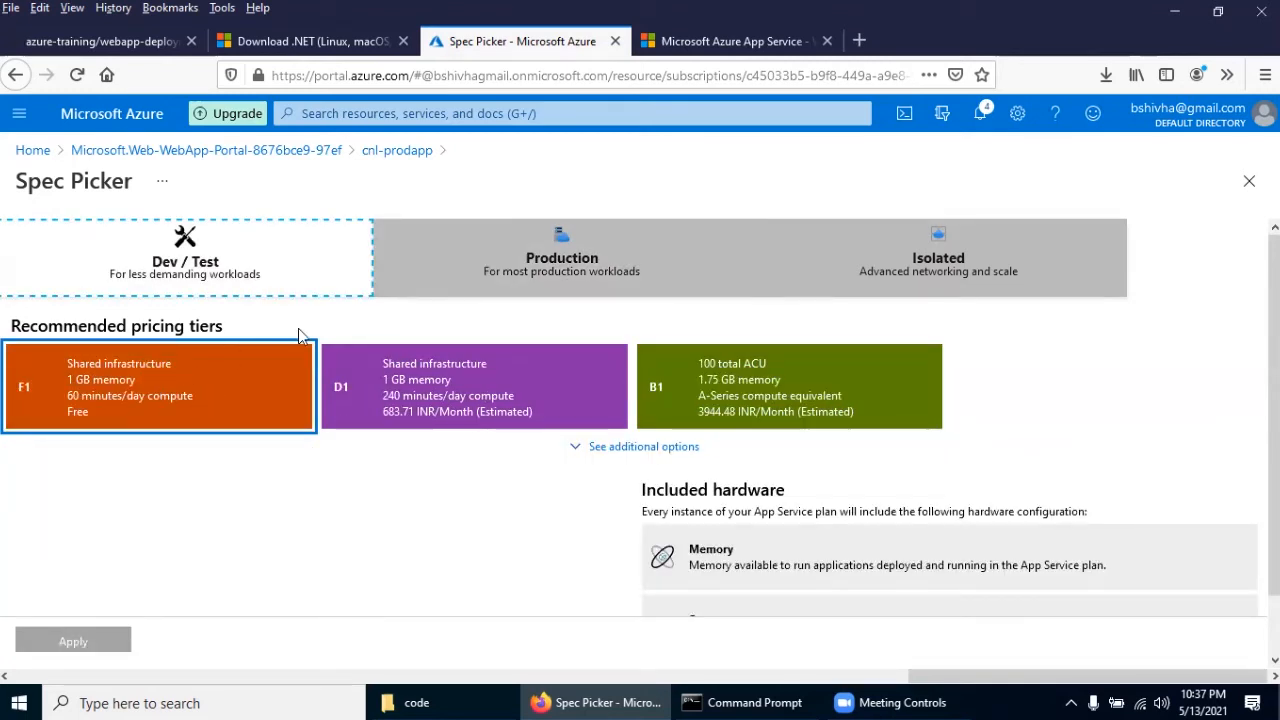
click(508, 265)
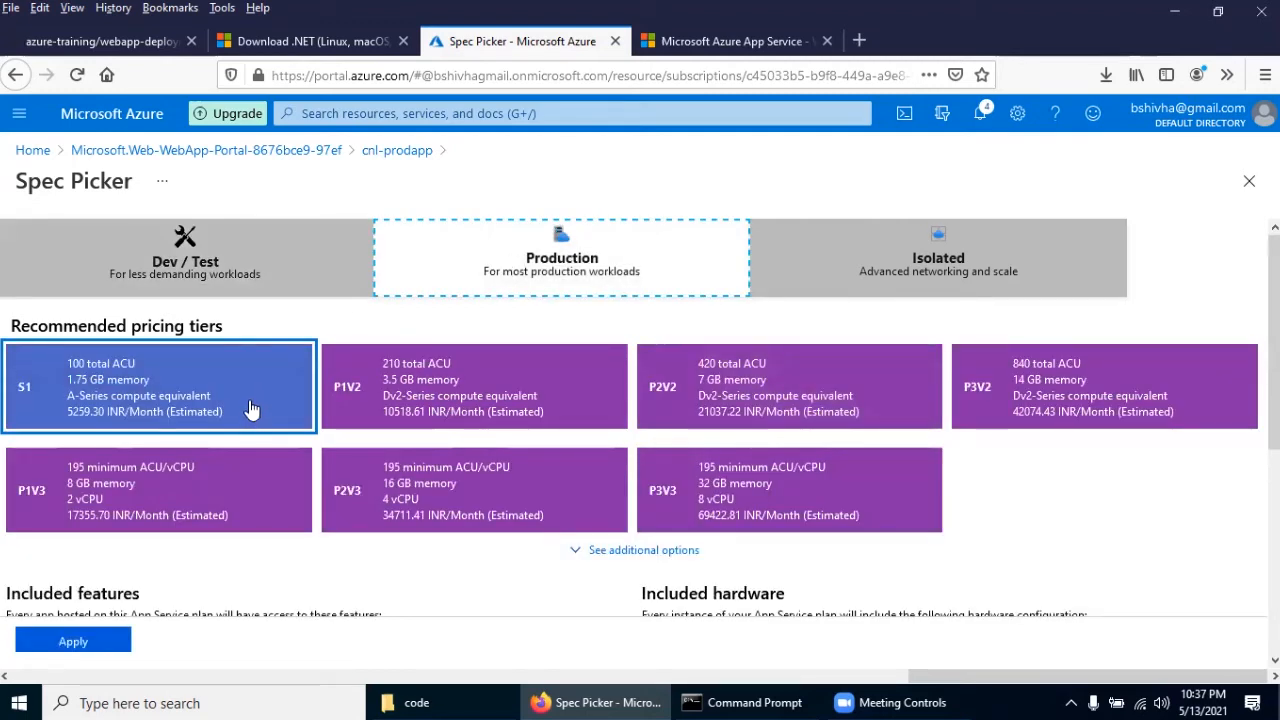
scroll(162, 488, down, 3)
scroll(162, 488, down, 3)
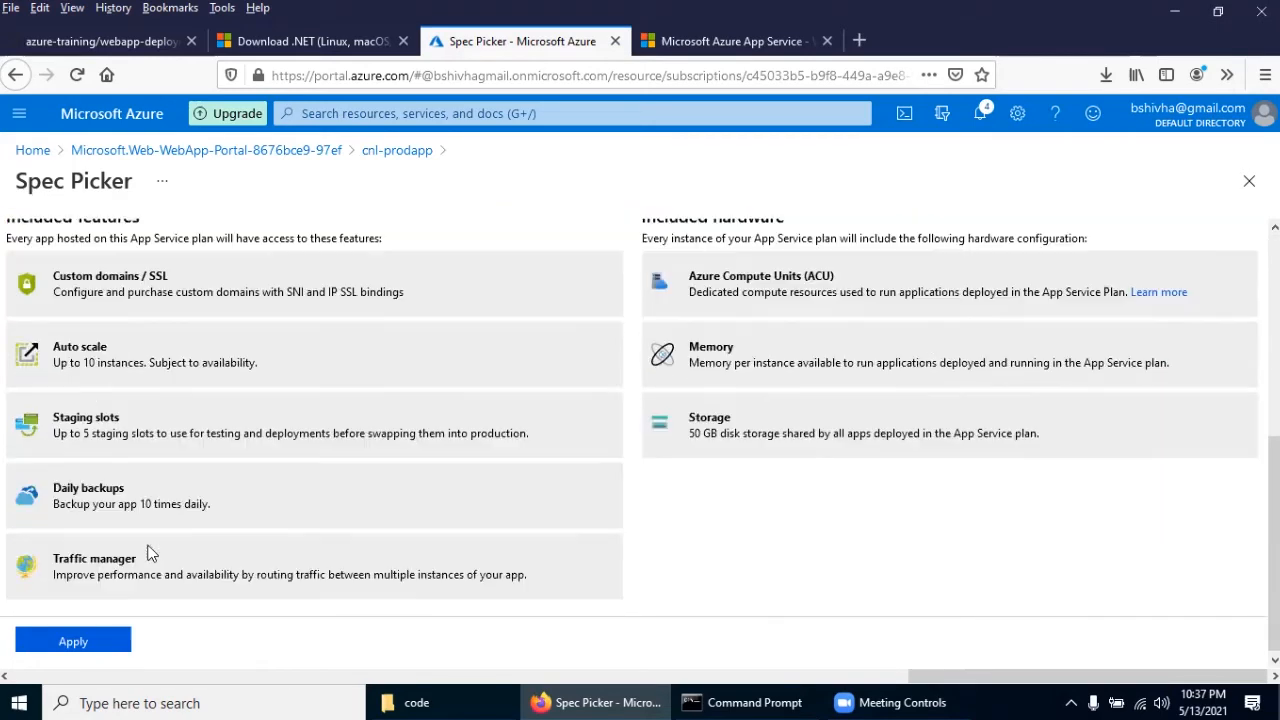
click(107, 646)
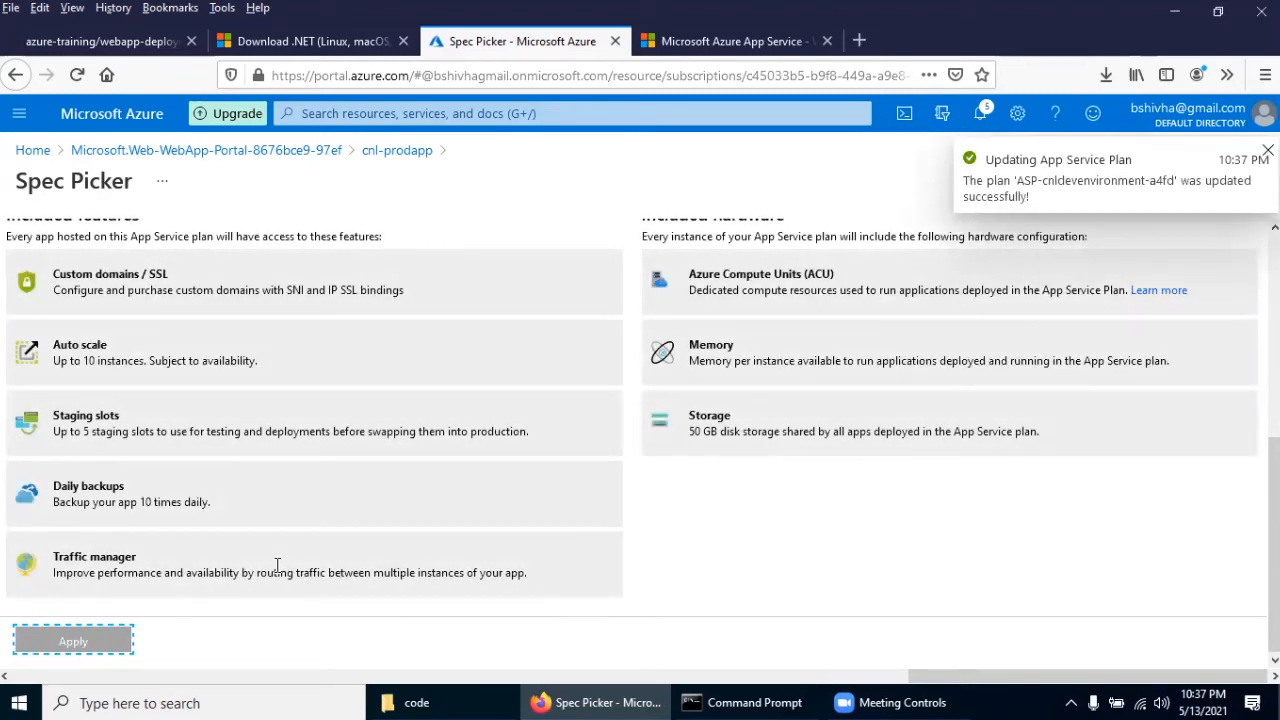
scroll(1040, 283, up, 5)
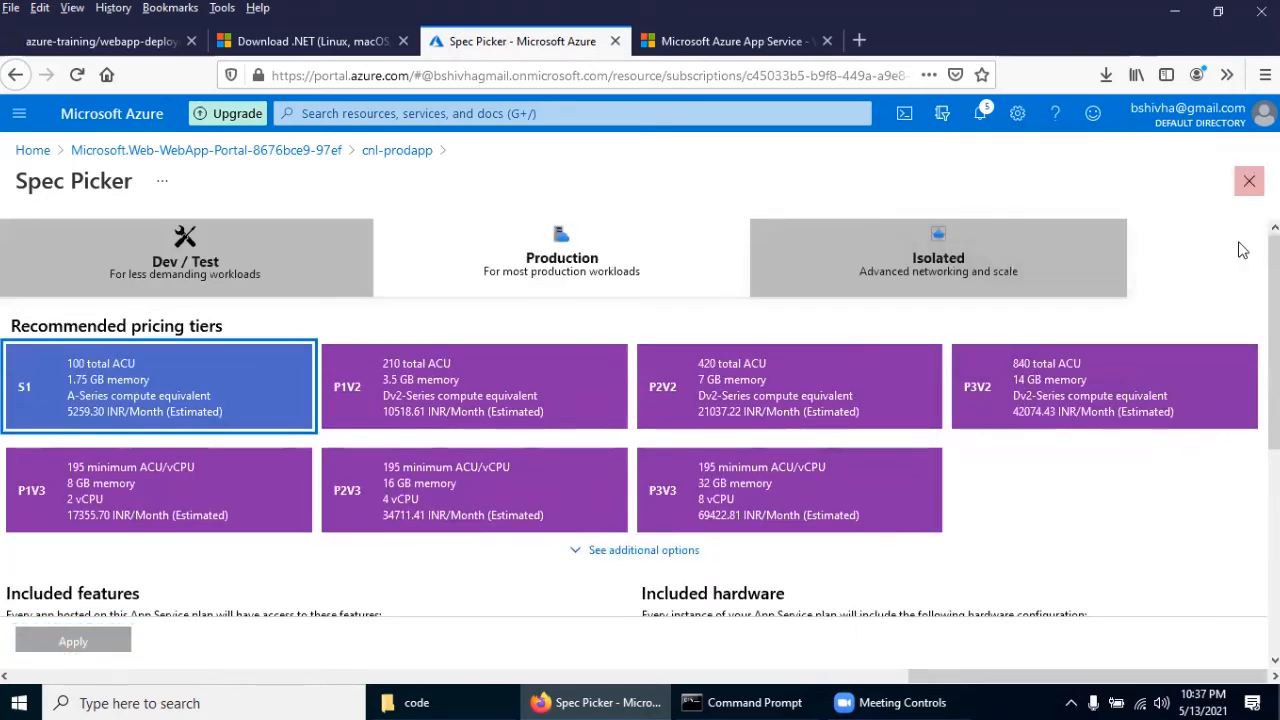
click(1249, 180)
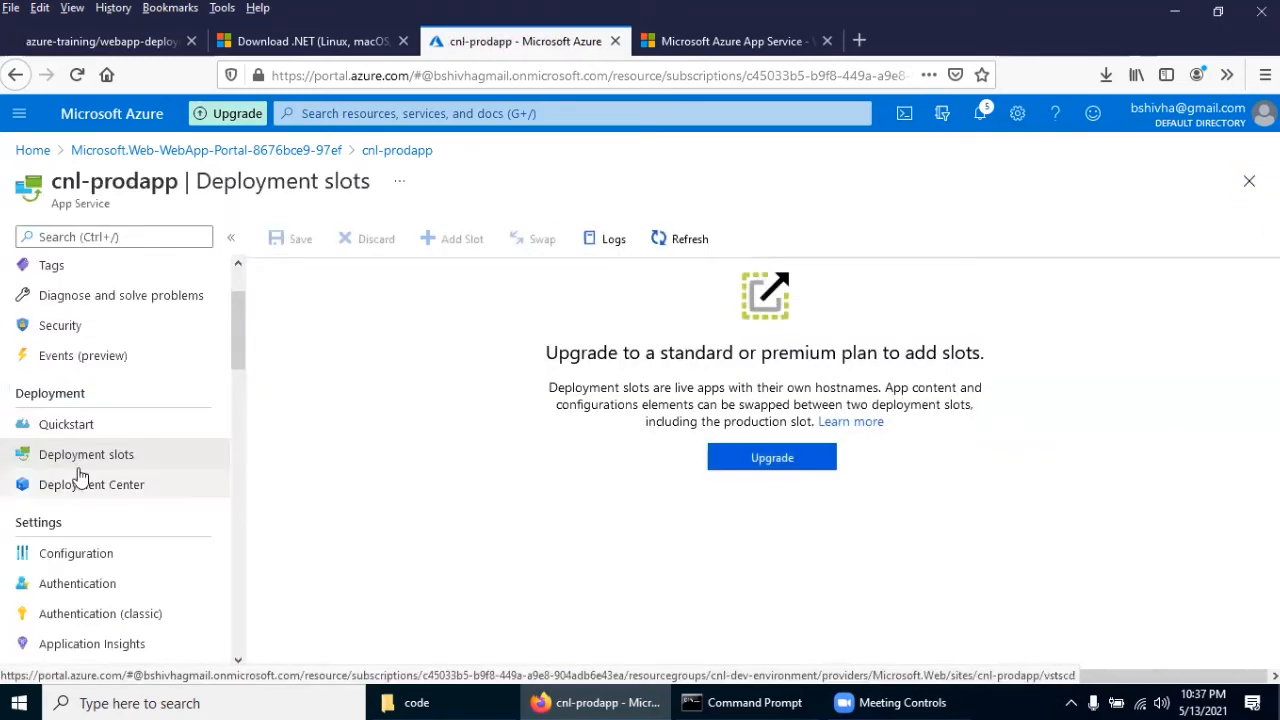
Refresh the deployment slots page by opening the cnl-prodapp overview and returning to the slots.
scroll(68, 313, up, 2)
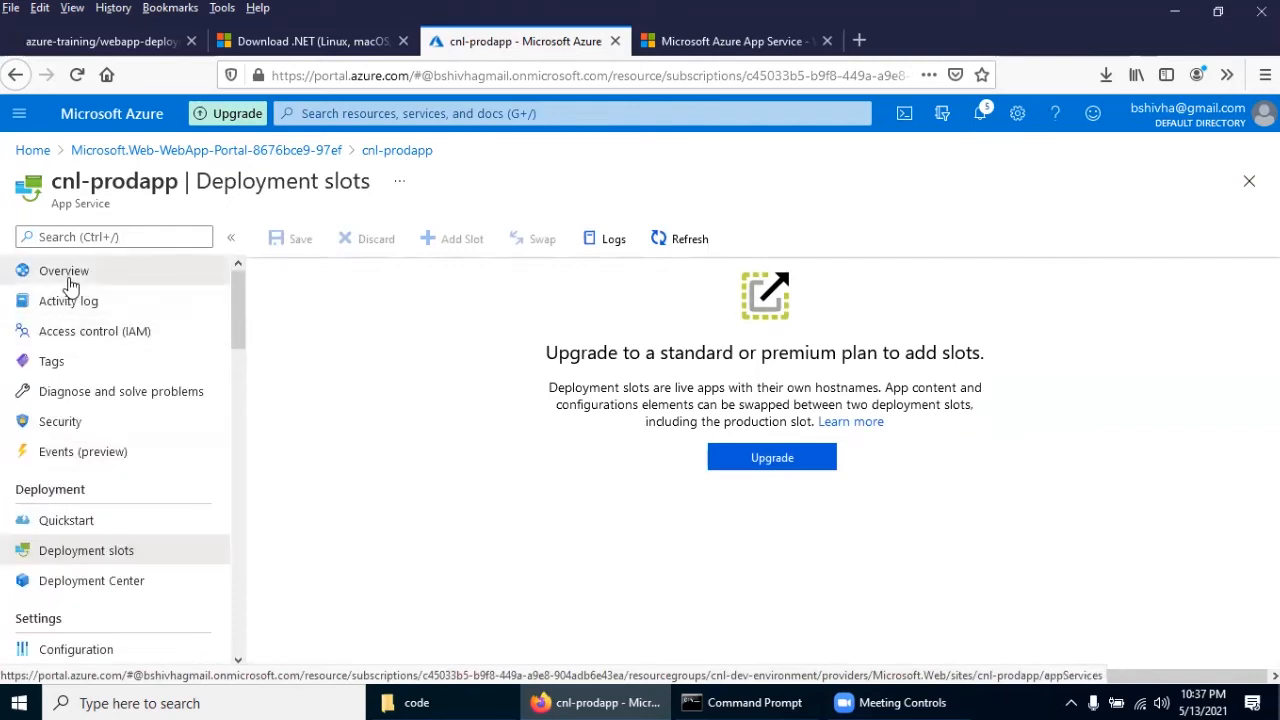
click(68, 280)
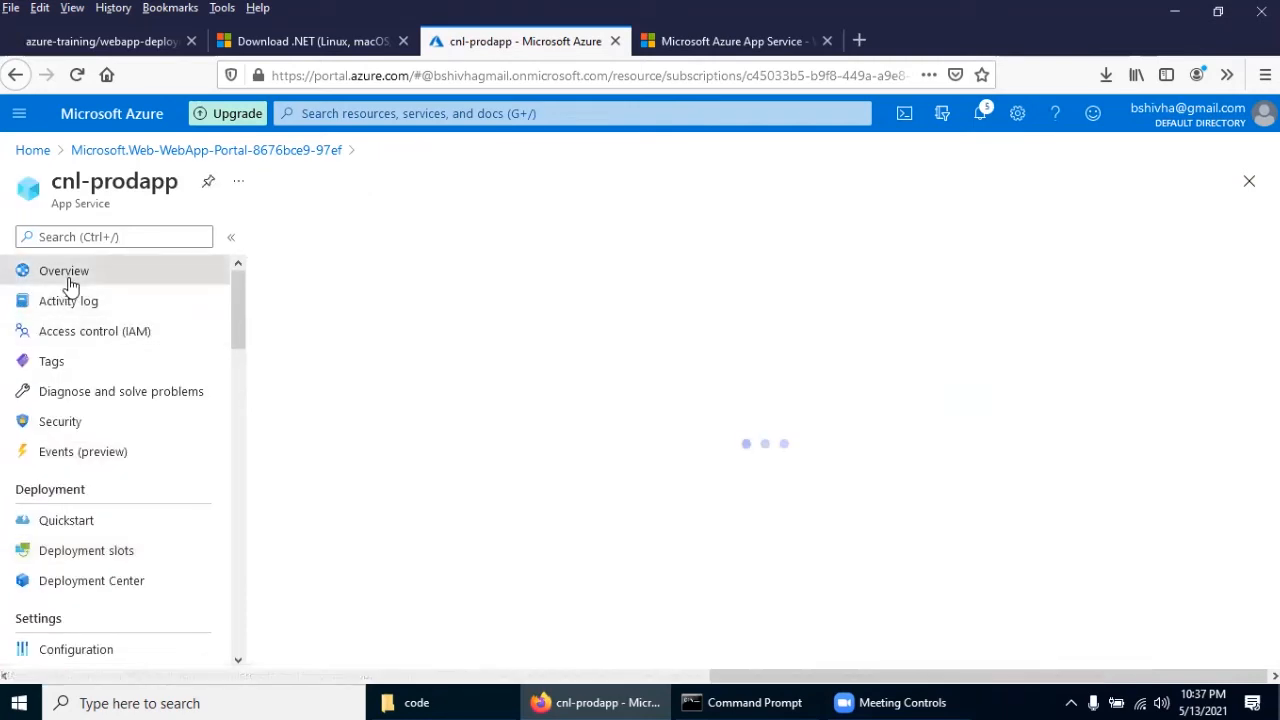
click(100, 556)
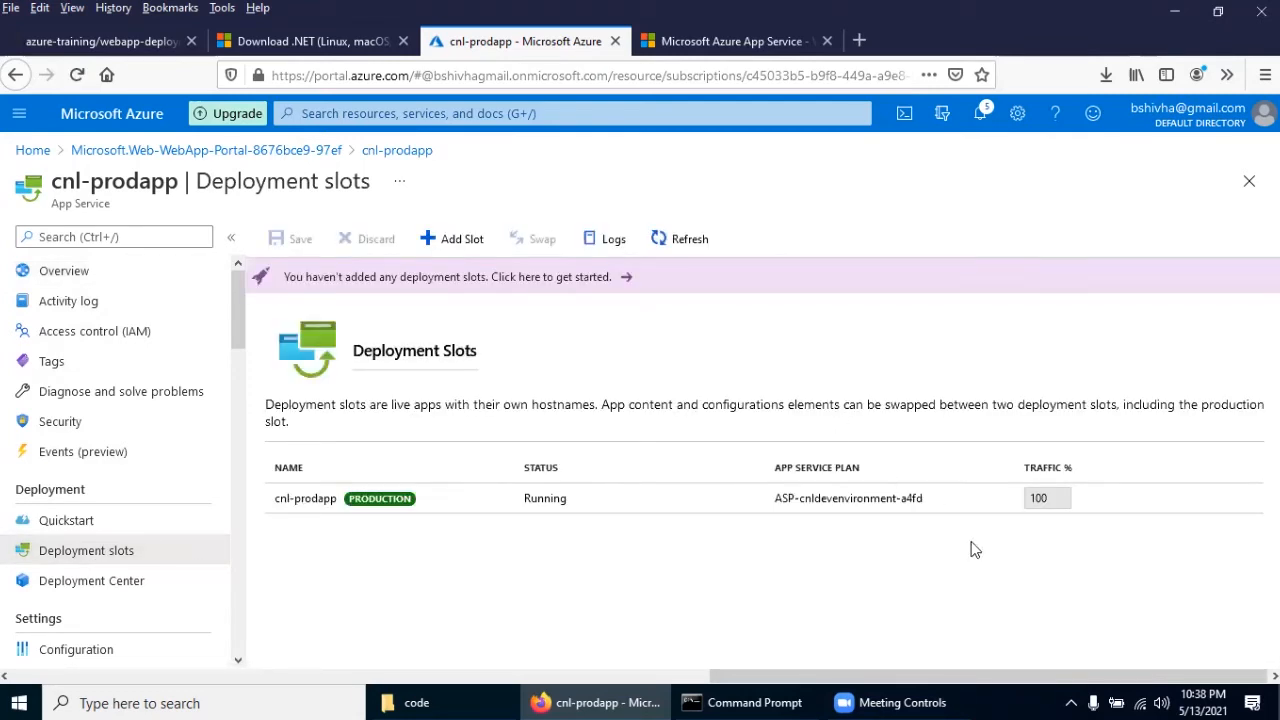
Add a deployment slot named staging that clones its settings from cnl-prodapp, and close the slot form.
click(468, 240)
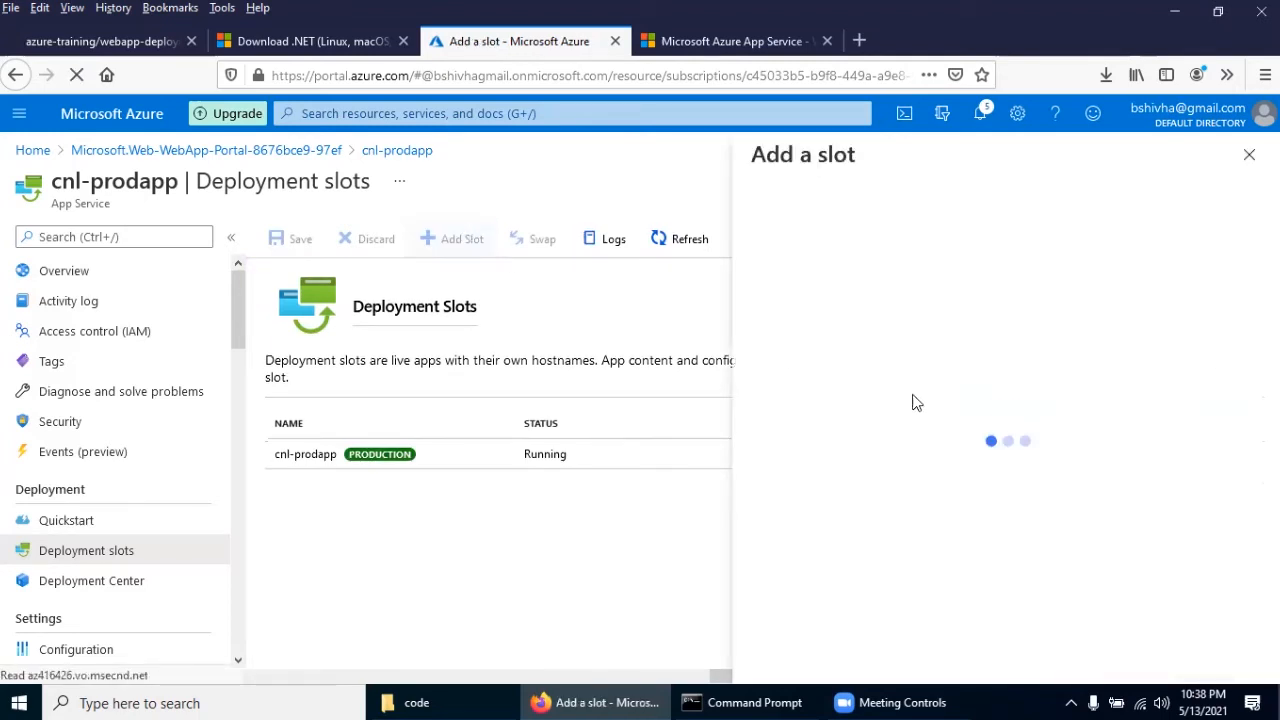
click(808, 231)
text(staging)
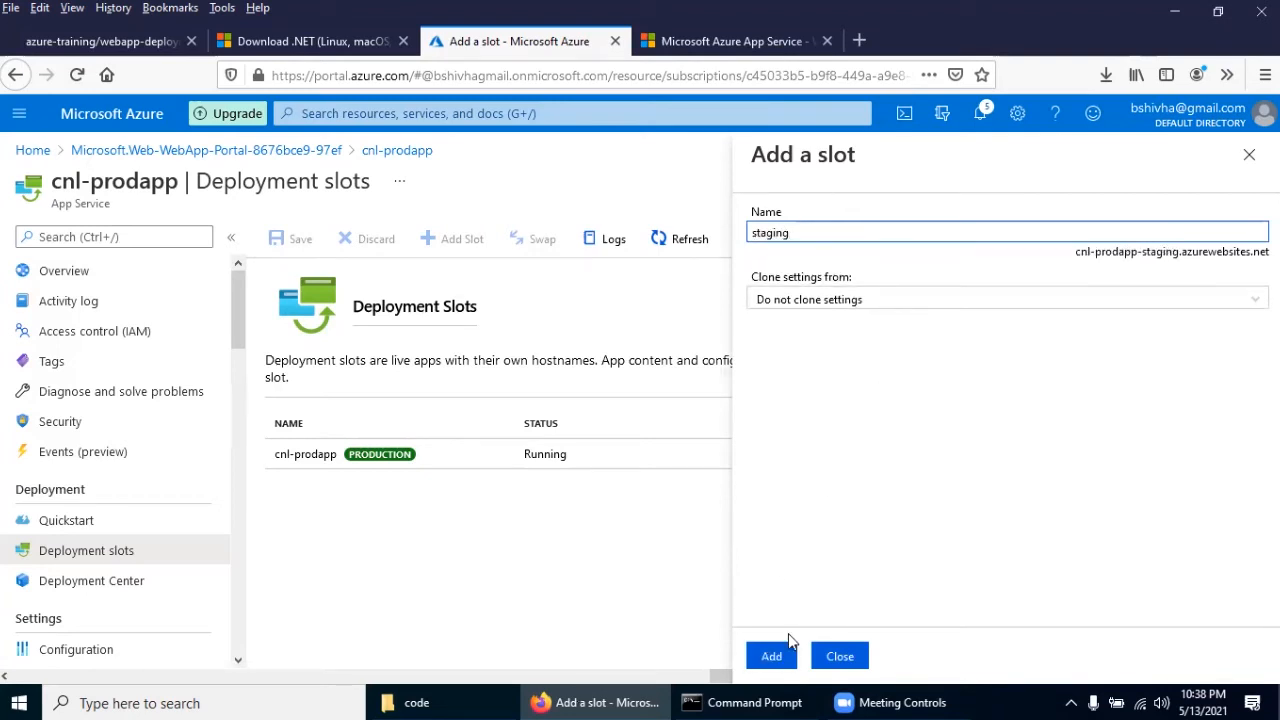
click(826, 306)
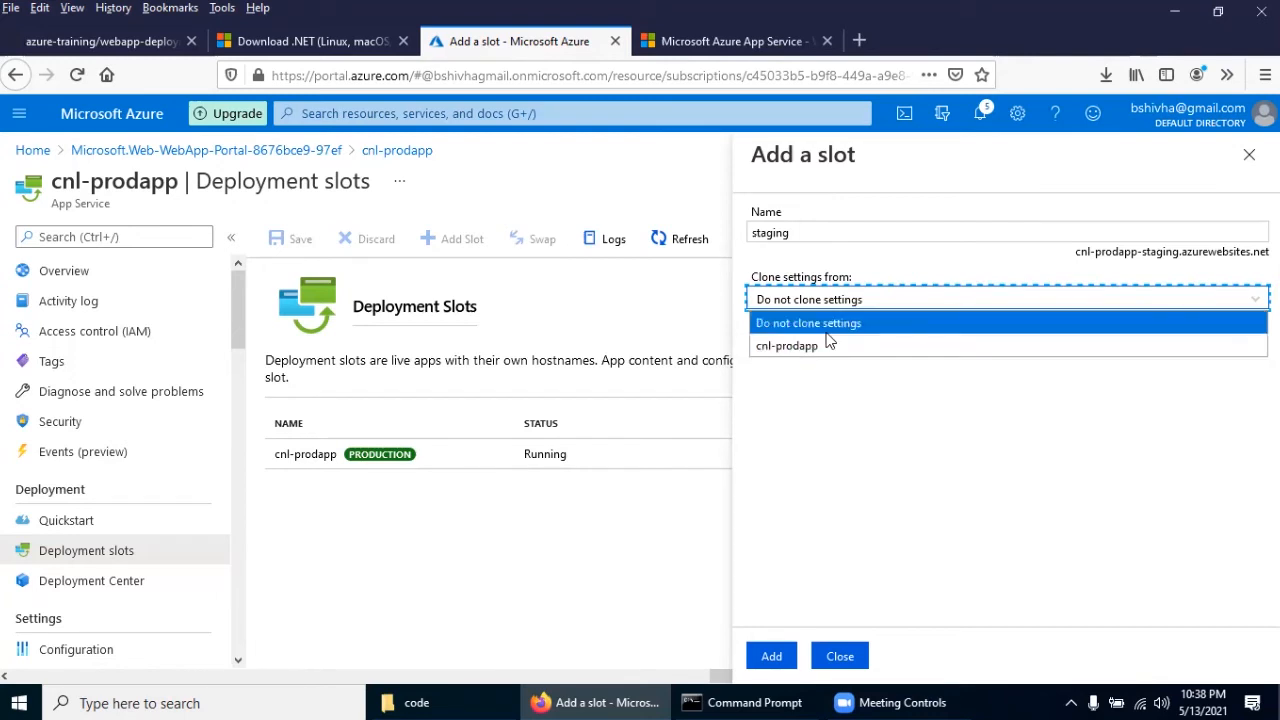
click(827, 347)
click(771, 656)
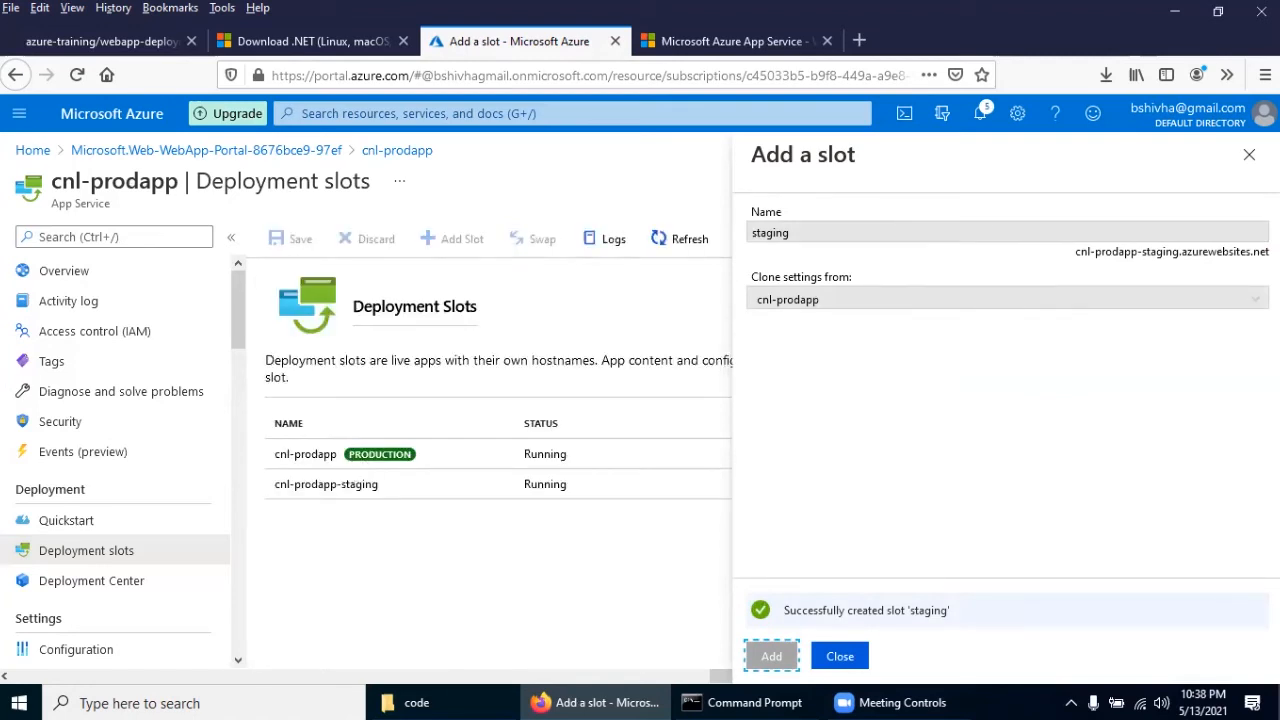
click(842, 654)
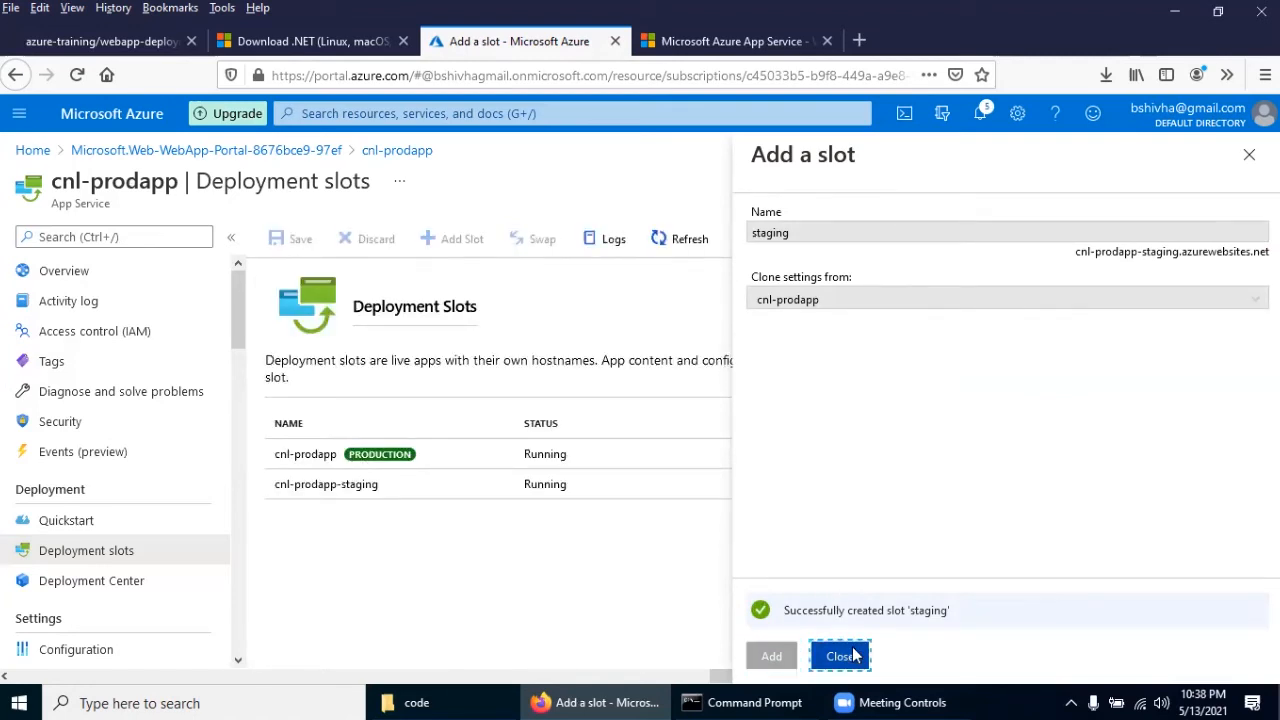
Open the staging slot and, from its deployment slots, swap source cnl-prodapp-staging with the production target cnl-prodapp.
click(345, 488)
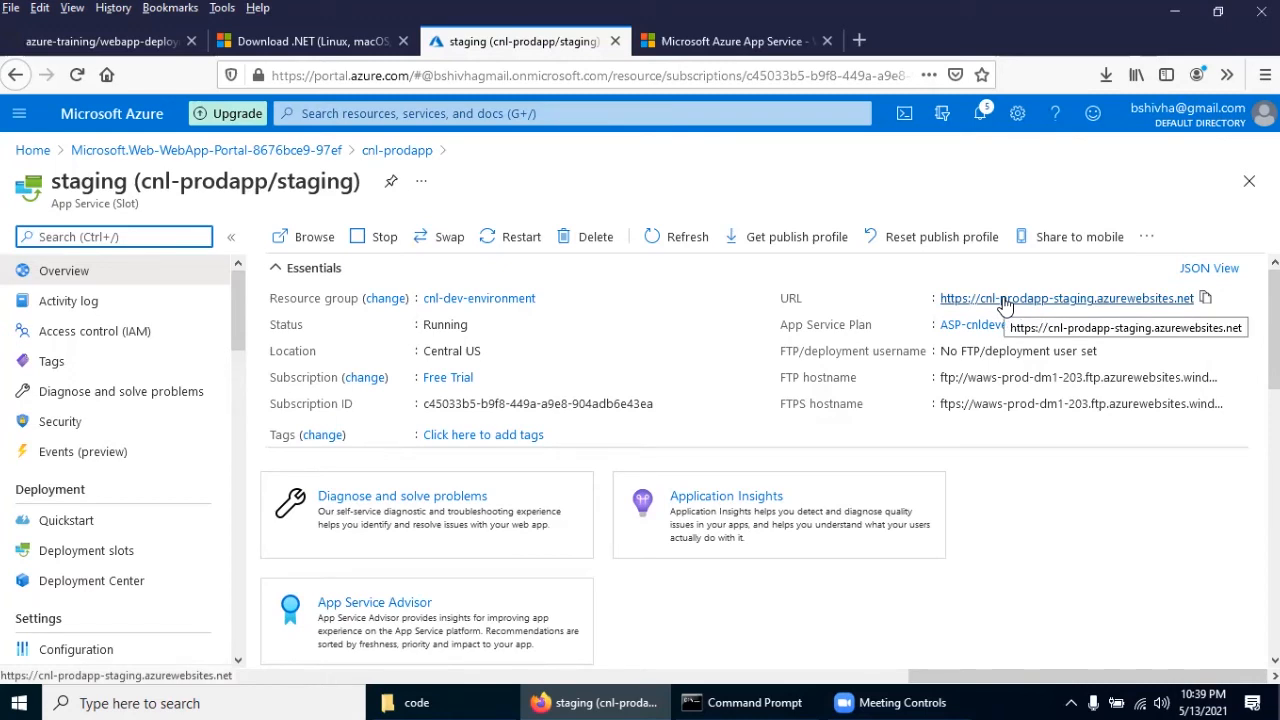
click(120, 553)
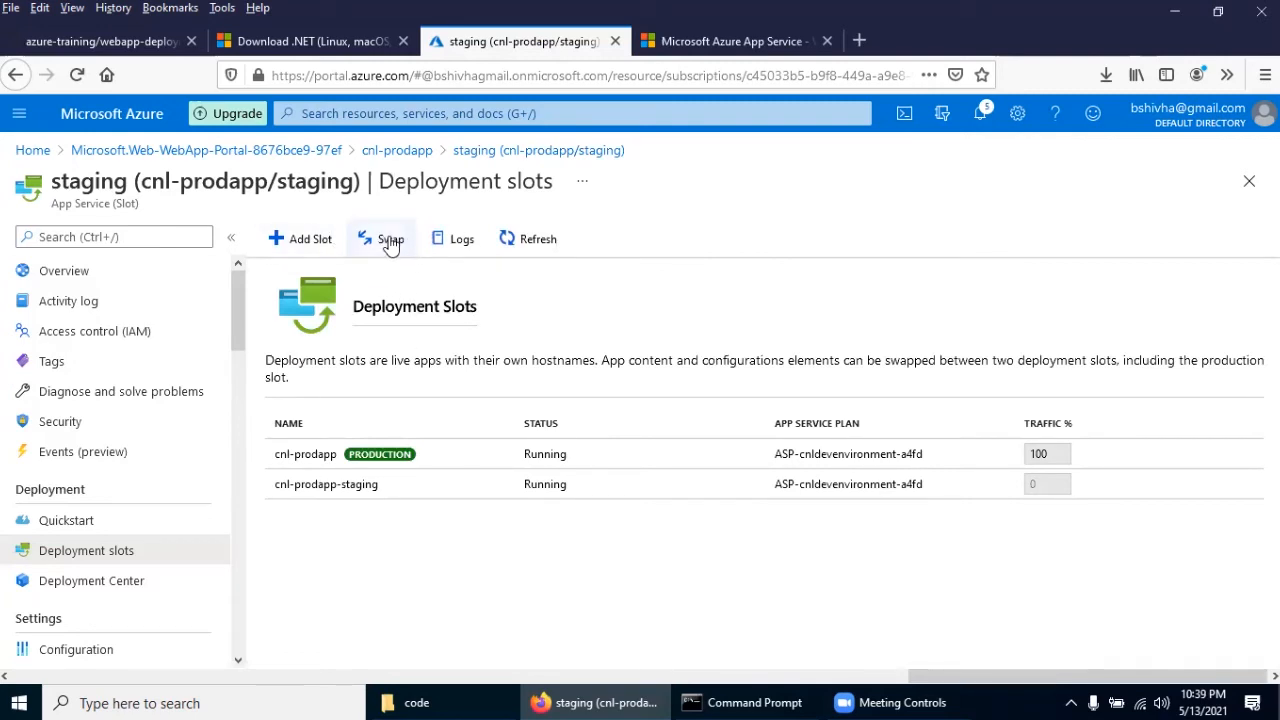
click(390, 242)
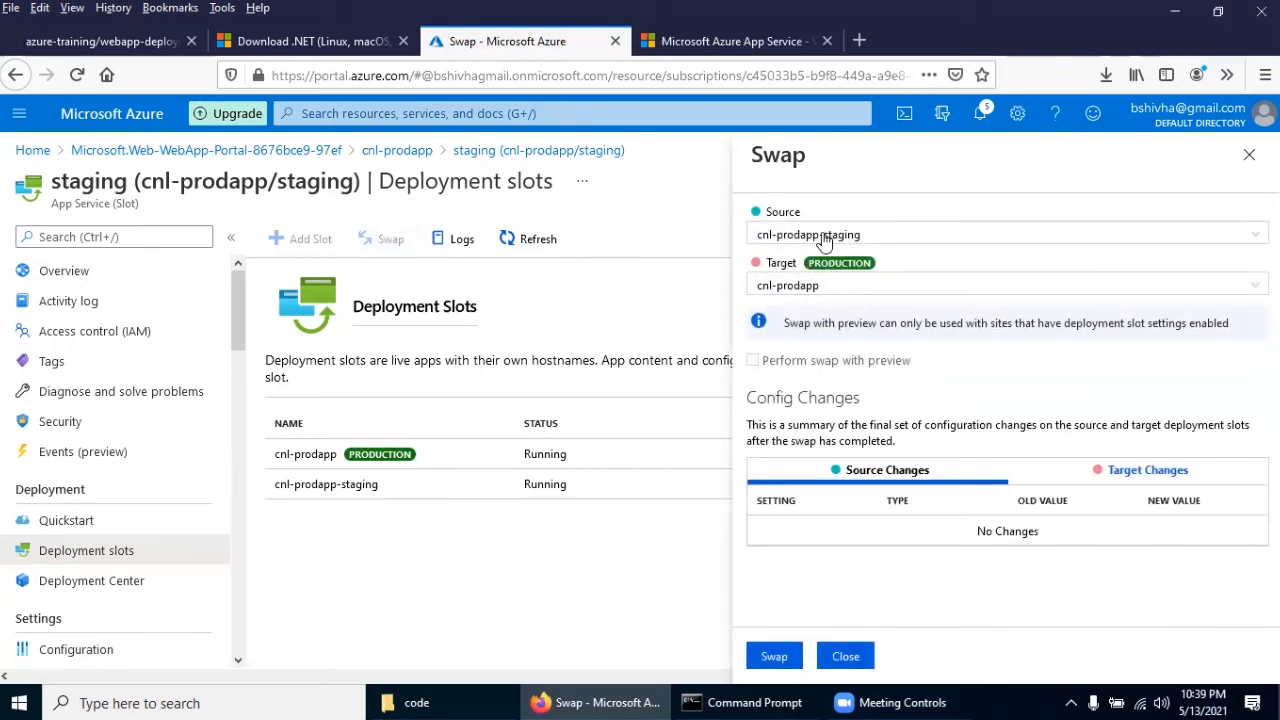
click(812, 287)
click(811, 288)
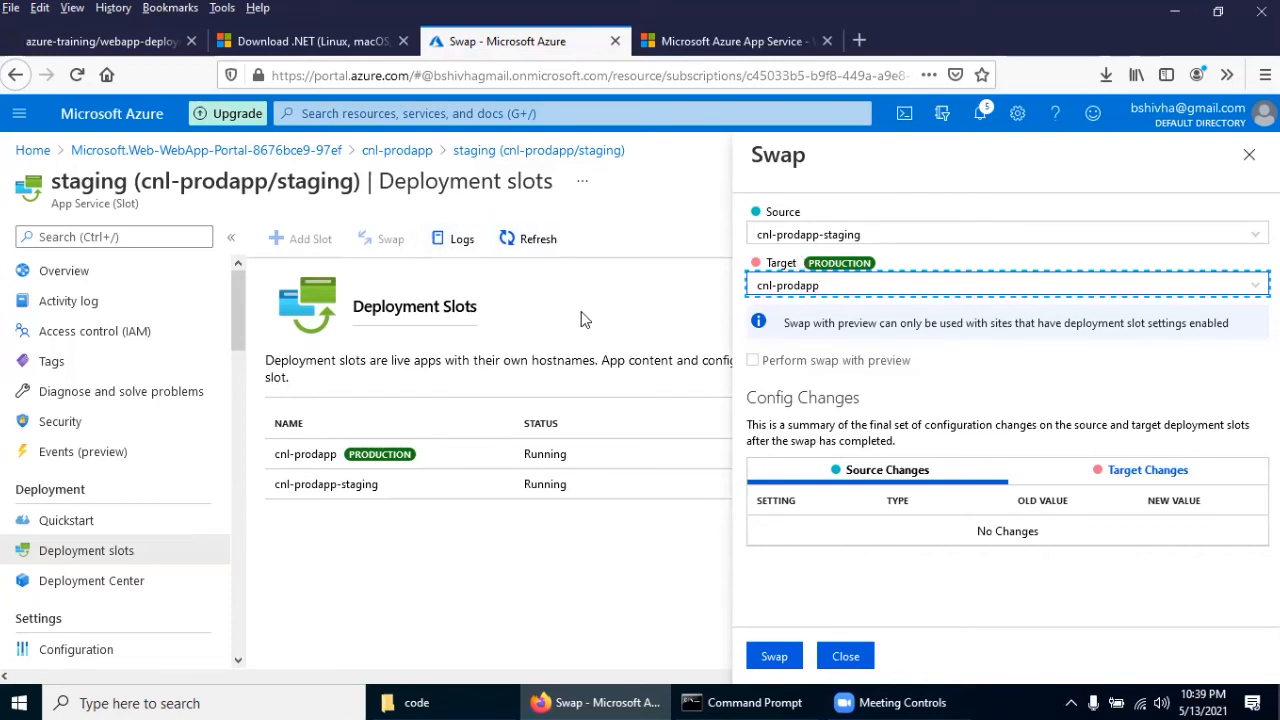
click(778, 655)
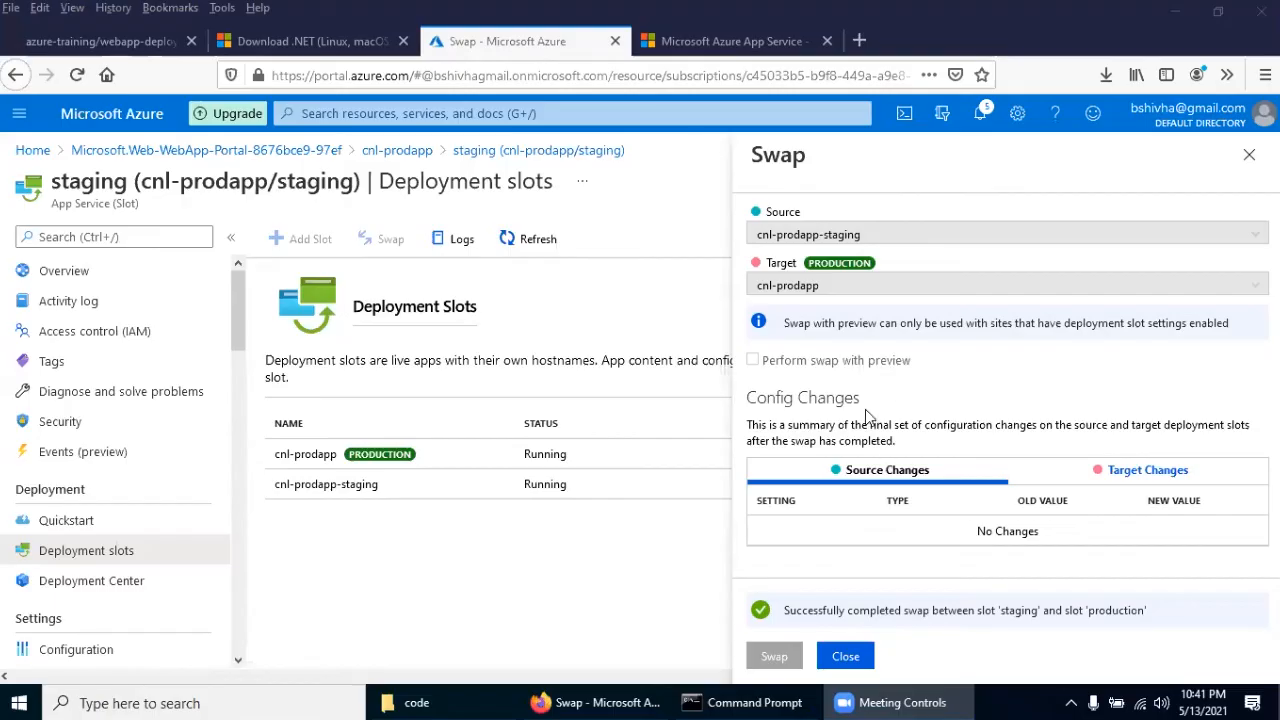
Close the swap form, return to the production cnl-prodapp app, and open its Scale up (App Service plan) page.
click(845, 656)
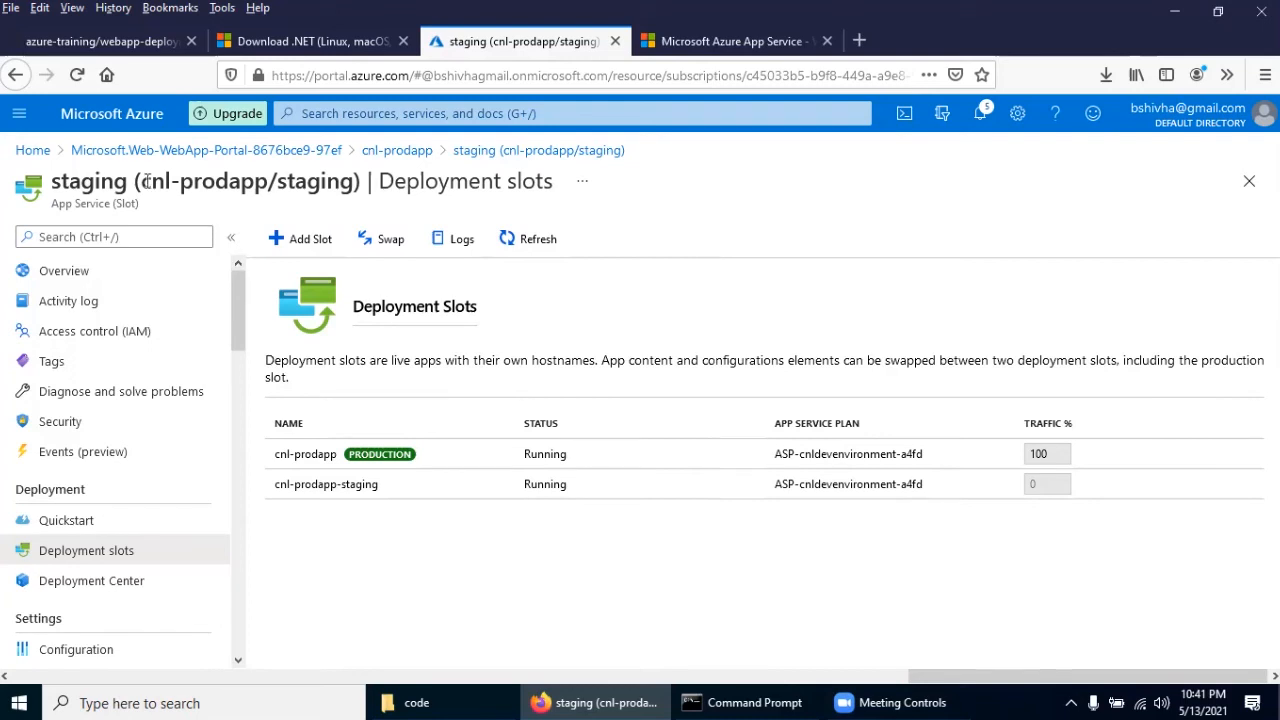
click(396, 152)
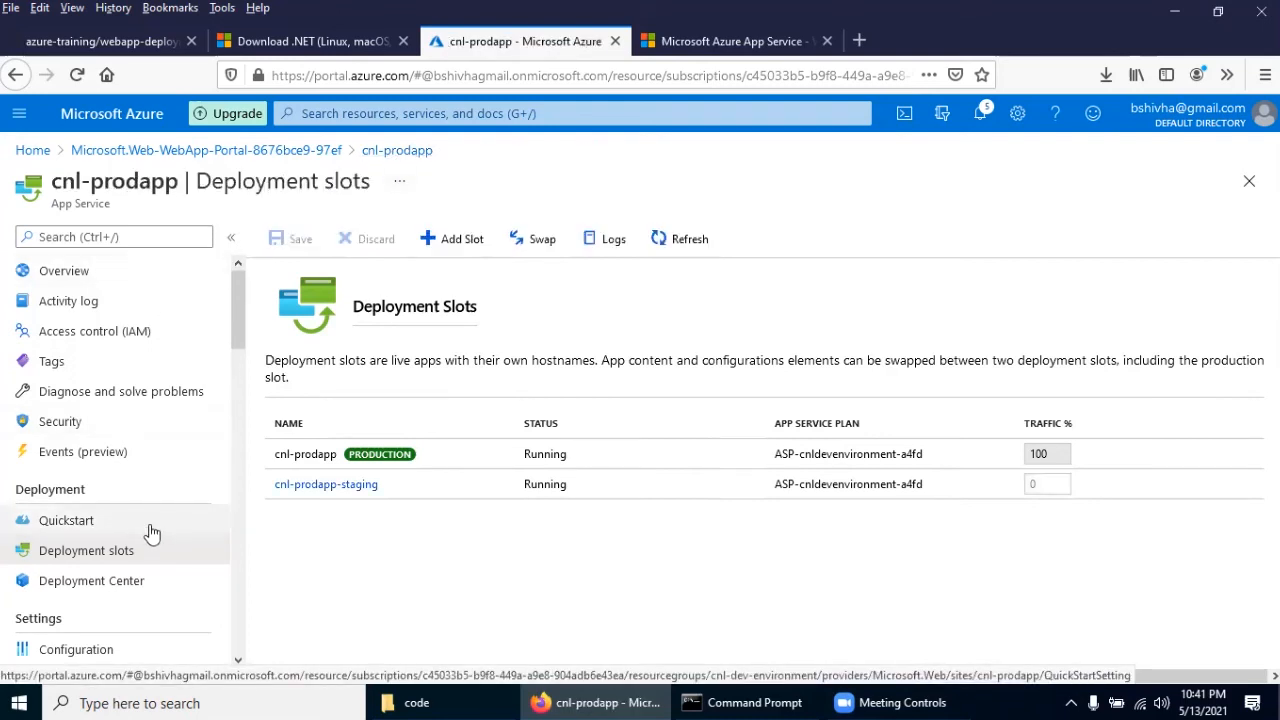
scroll(152, 532, down, 3)
scroll(165, 522, down, 4)
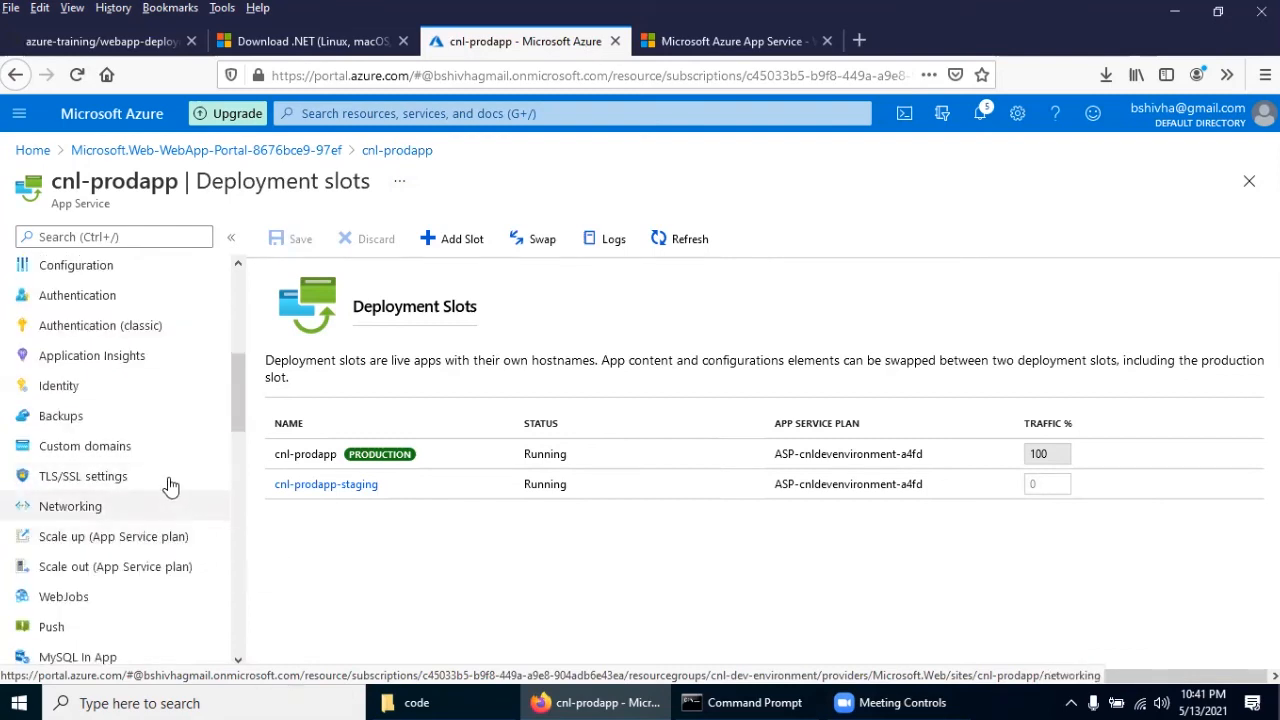
click(133, 546)
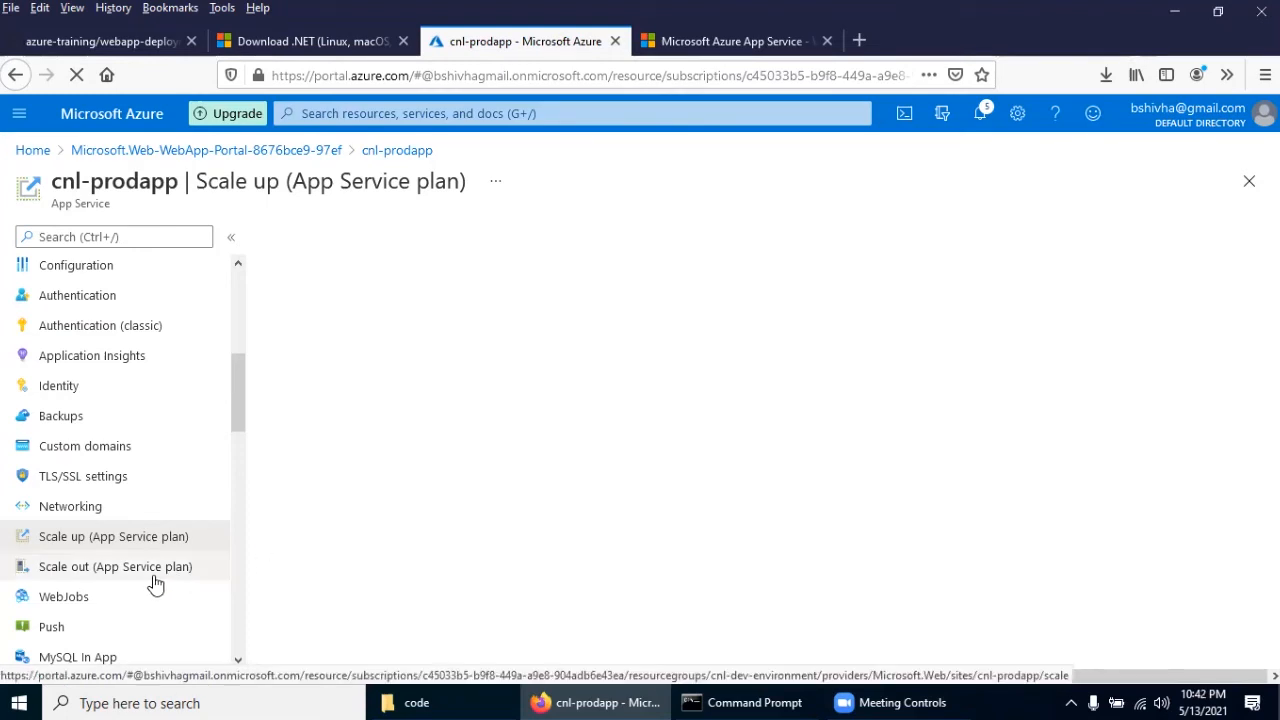
Examine the app's Custom domains settings, including the IP address, and filter the assigned domains to Secure.
click(117, 452)
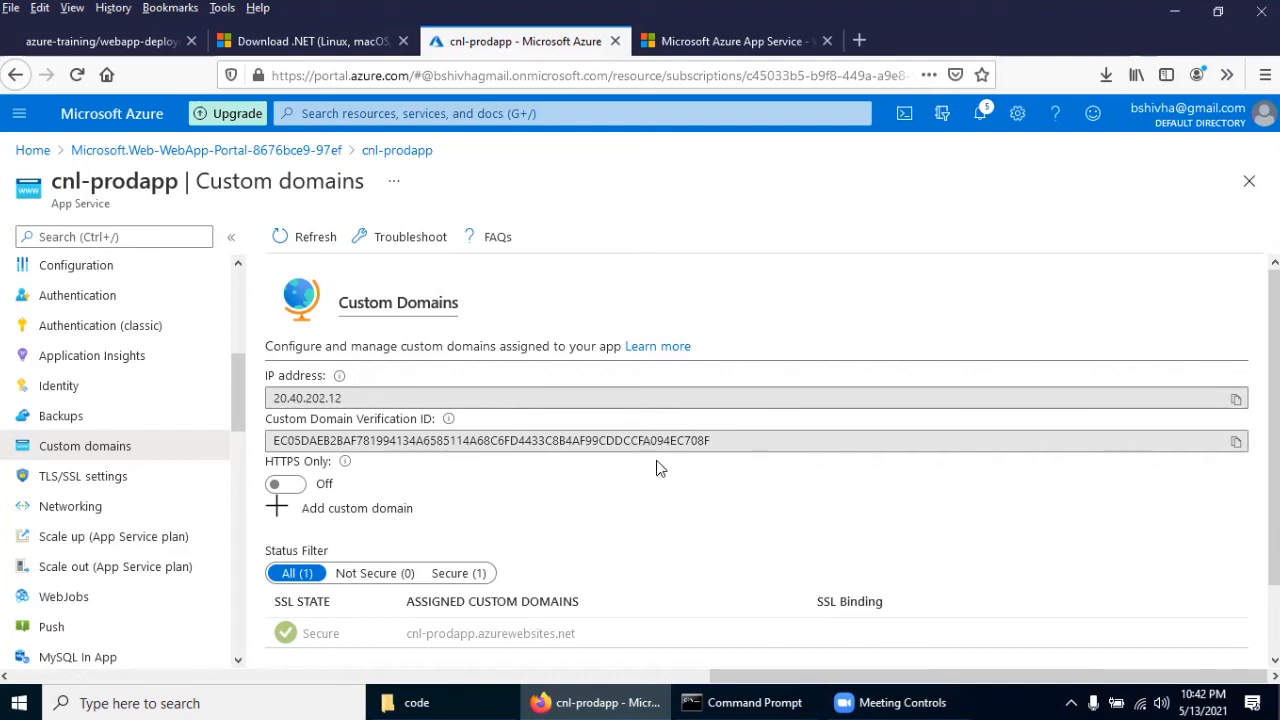
double_click(345, 397)
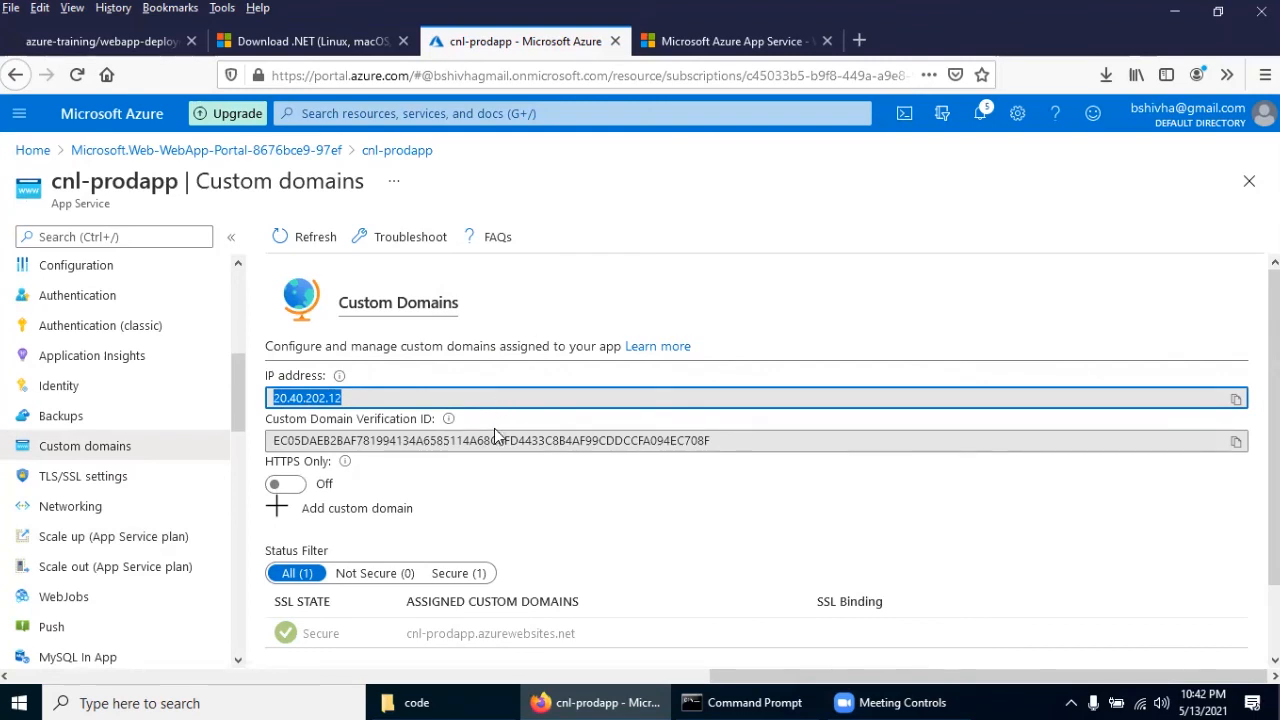
click(496, 576)
scroll(609, 554, down, 1)
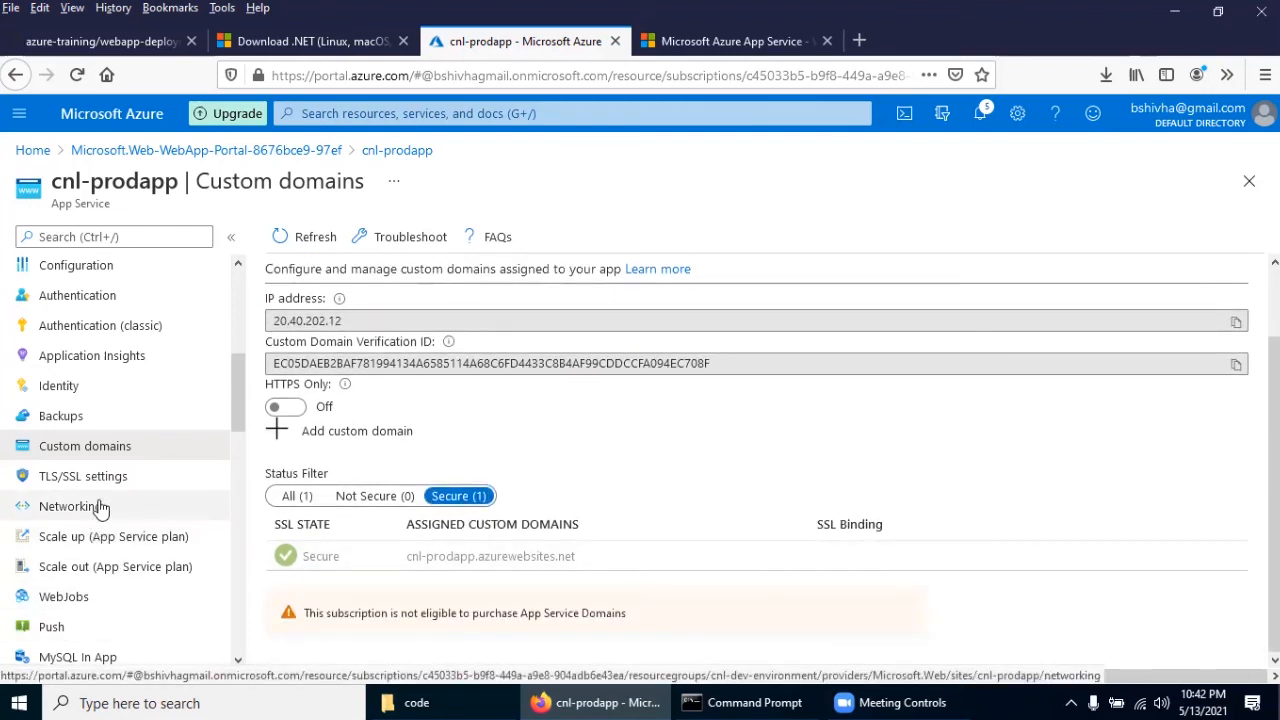
View the Authentication settings of cnl-prodapp for adding an identity provider.
scroll(110, 370, up, 1)
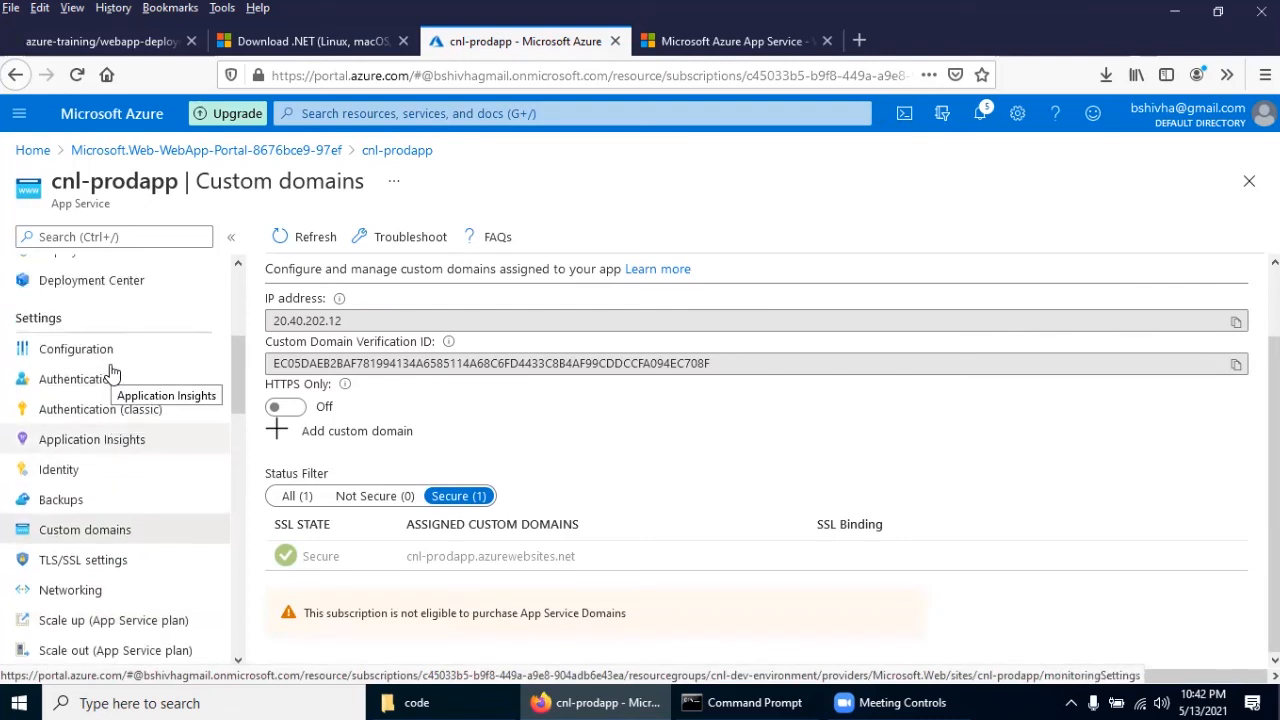
scroll(100, 400, up, 1)
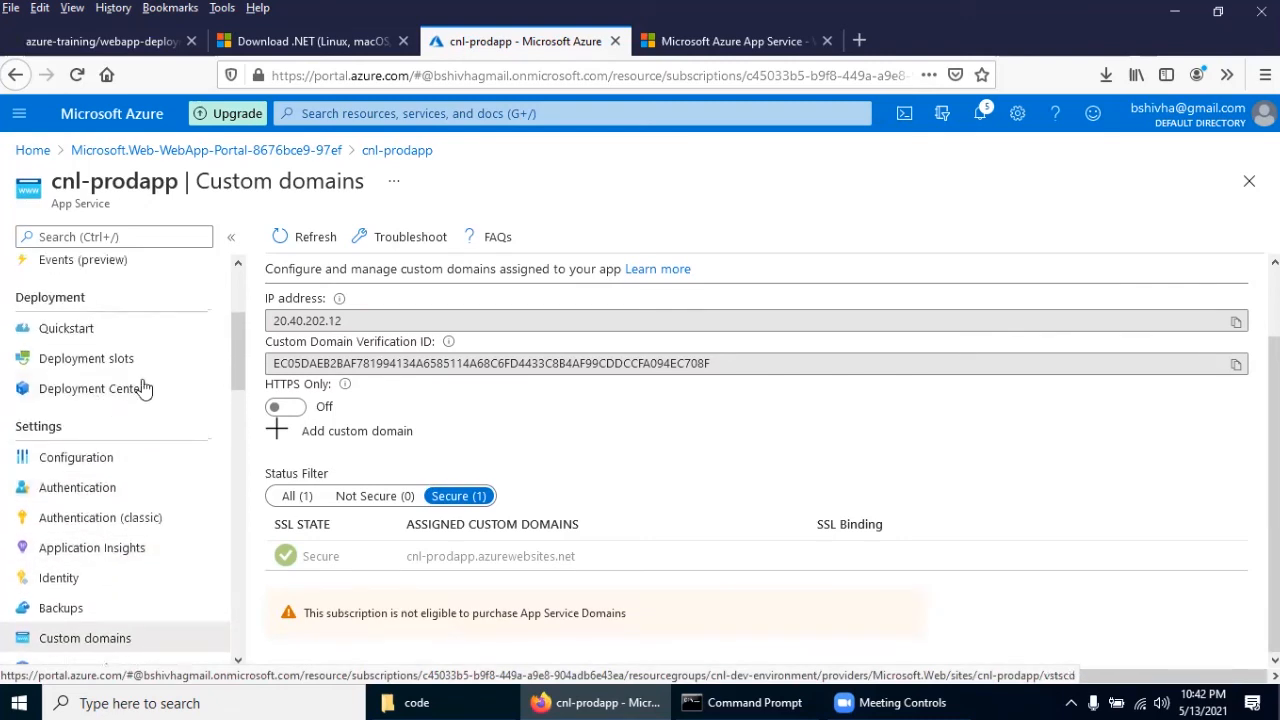
scroll(142, 380, up, 1)
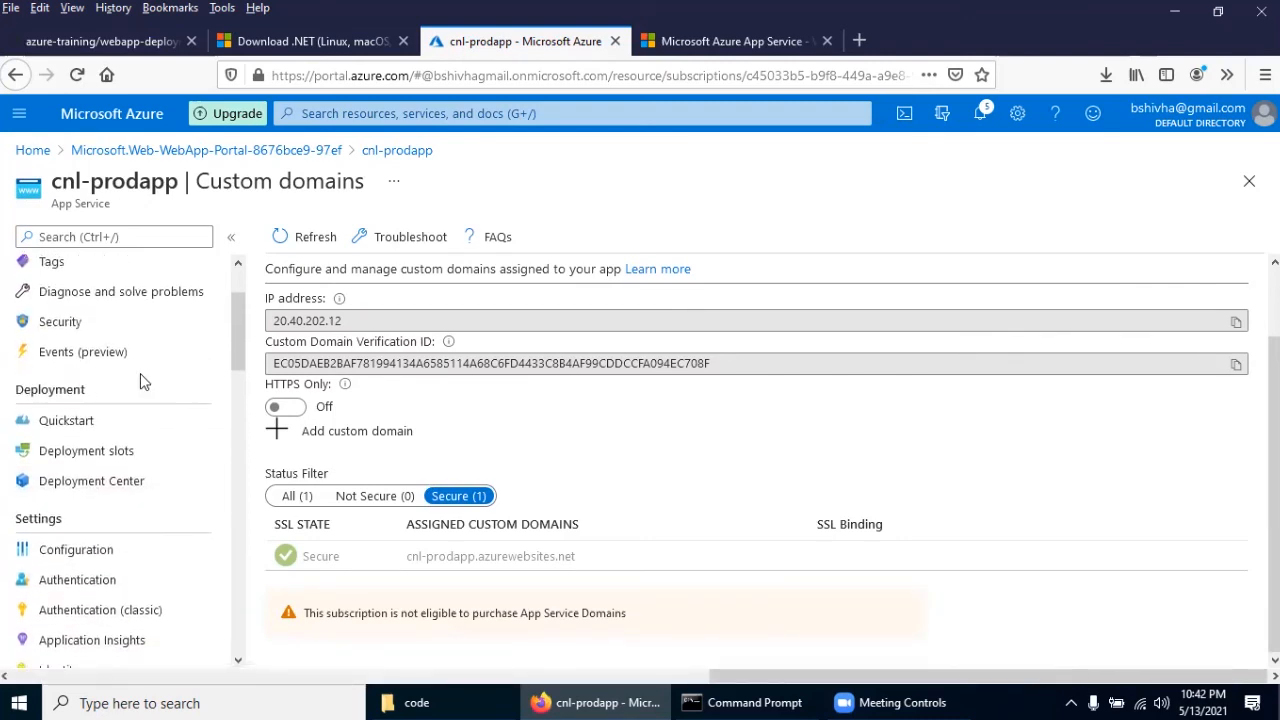
scroll(110, 460, down, 1)
click(92, 490)
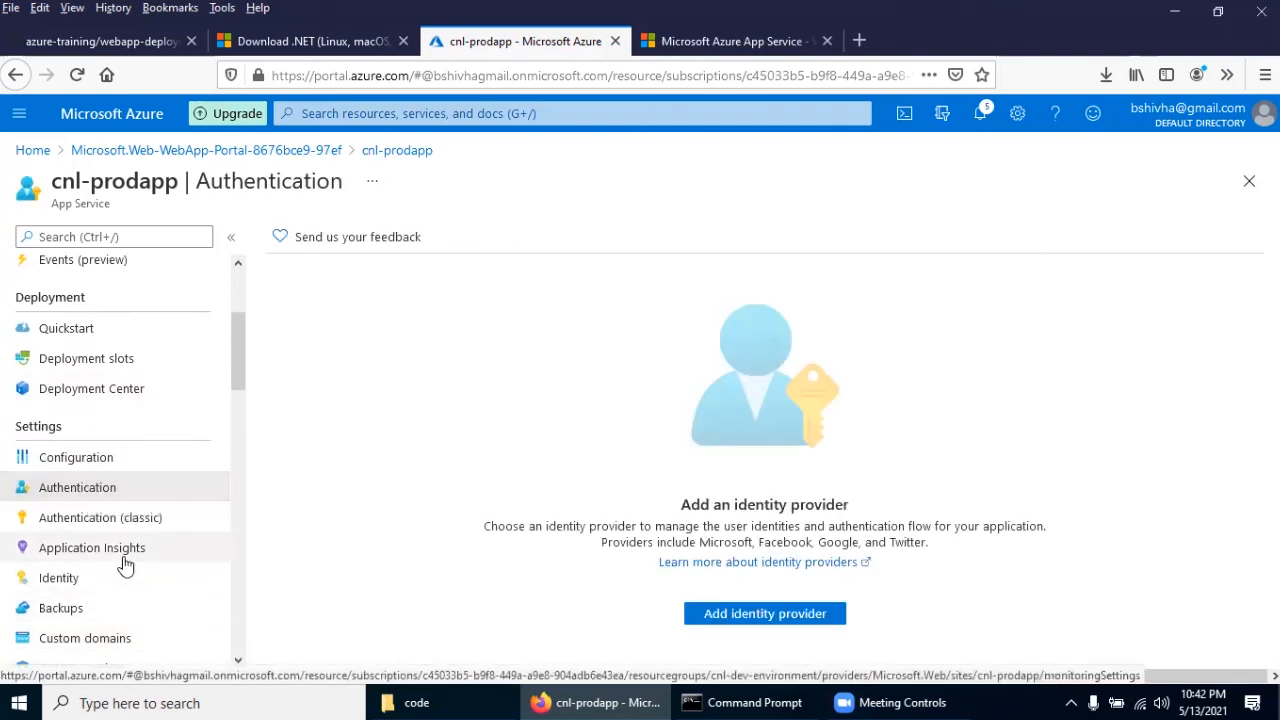
Open the app's backup configuration, turn on scheduled backup with the interval unit in hours, and review the retention and database options.
scroll(124, 565, down, 1)
click(97, 512)
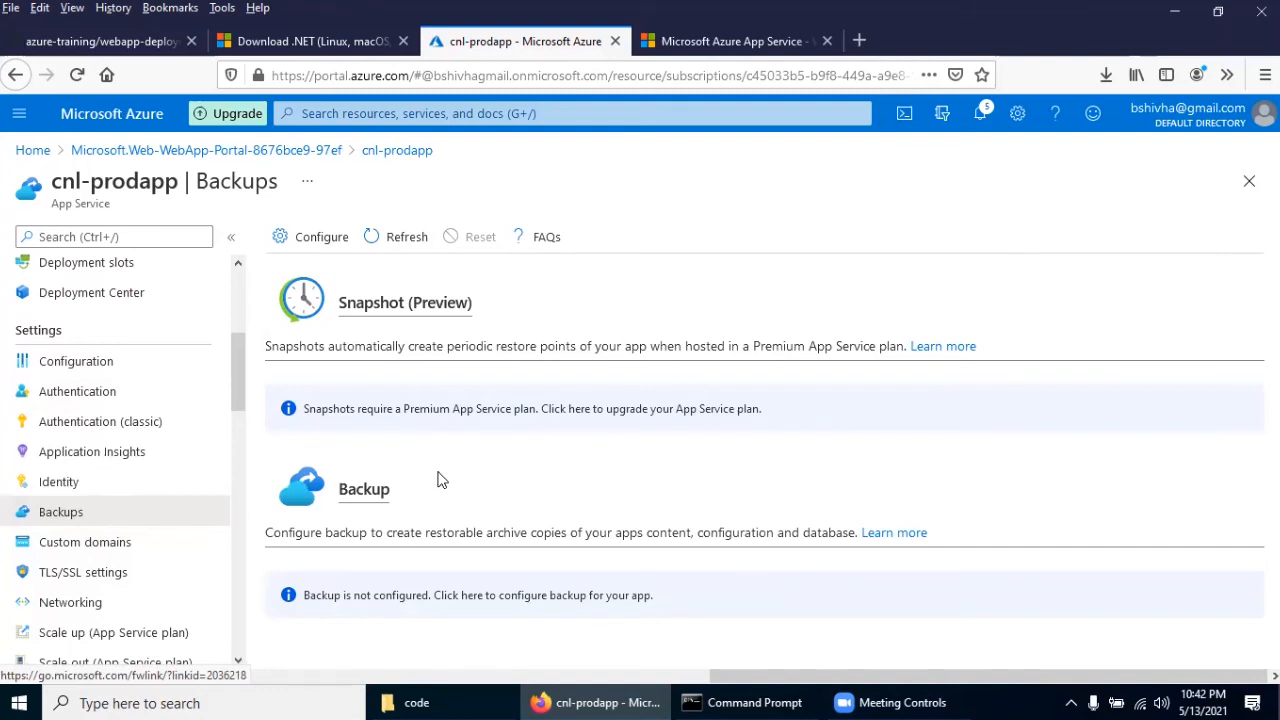
click(324, 240)
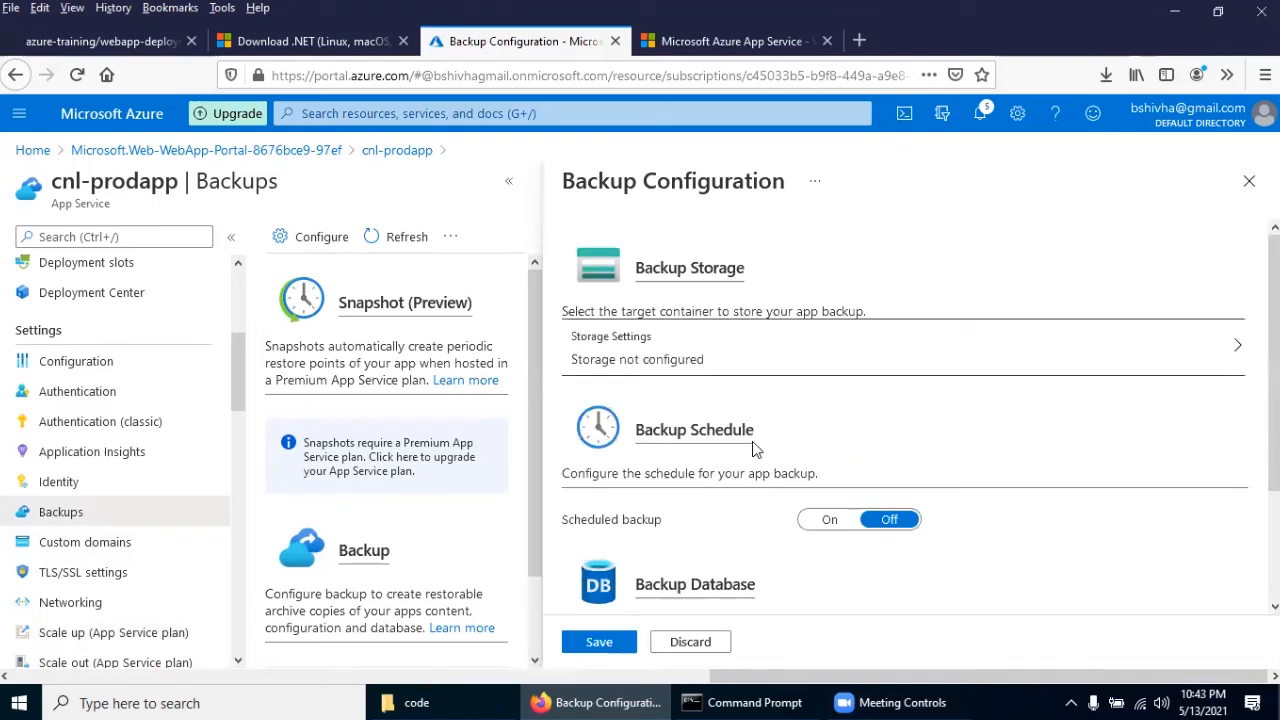
click(830, 519)
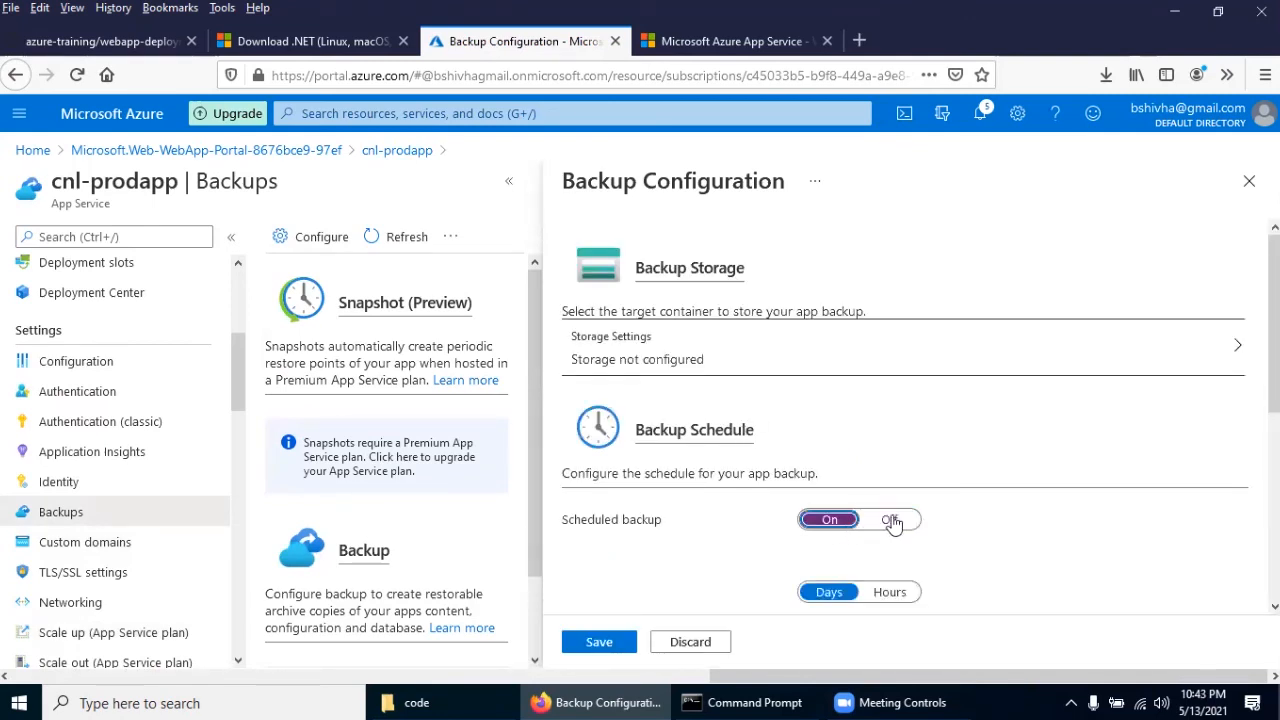
scroll(893, 523, down, 3)
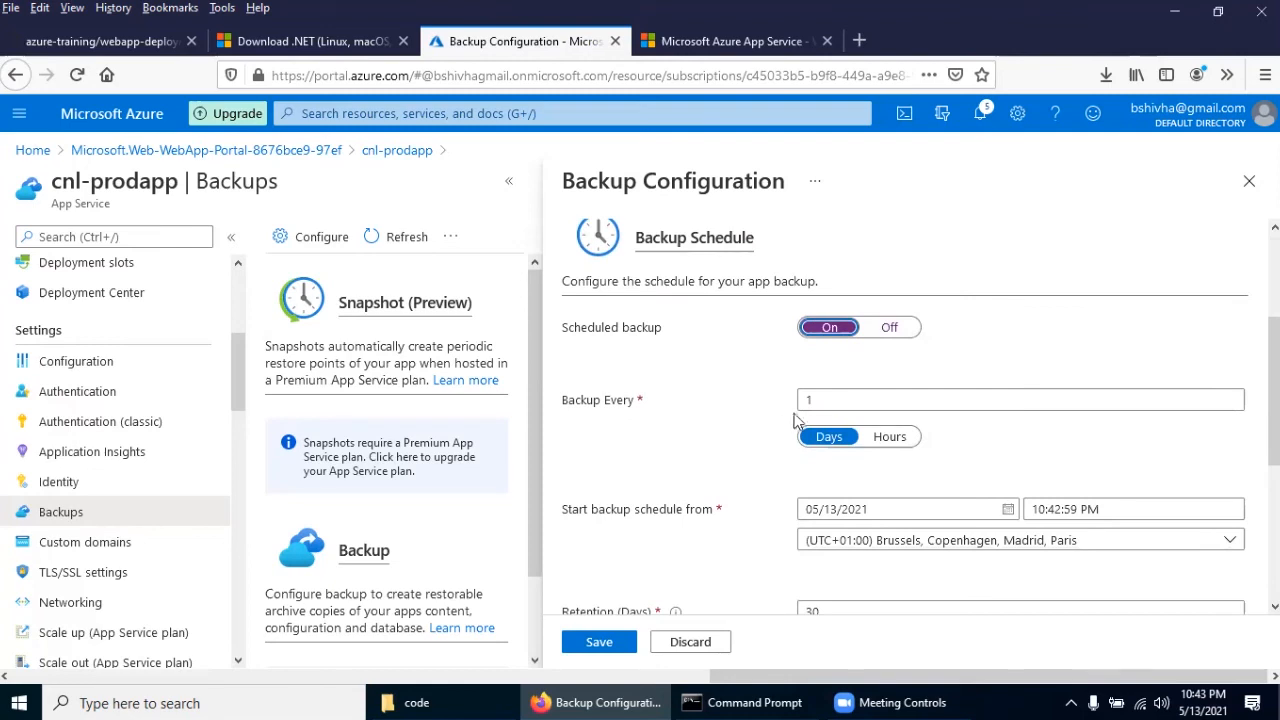
click(887, 437)
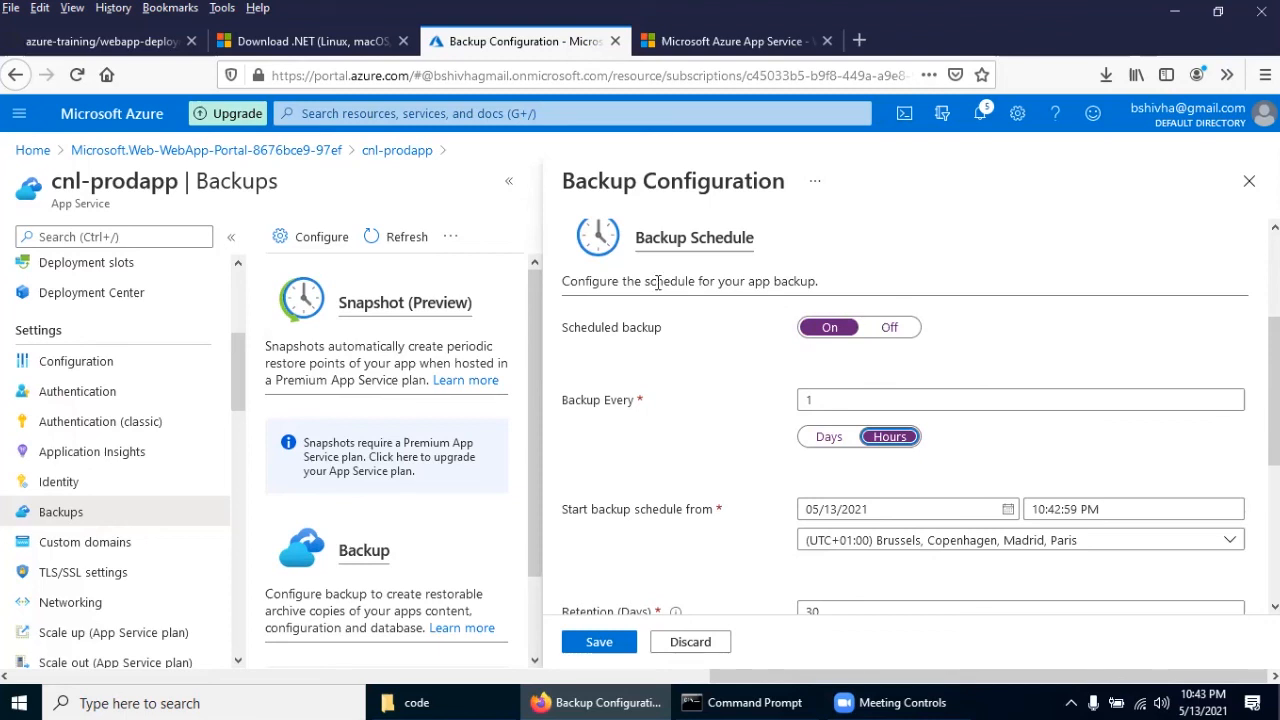
scroll(660, 345, down, 3)
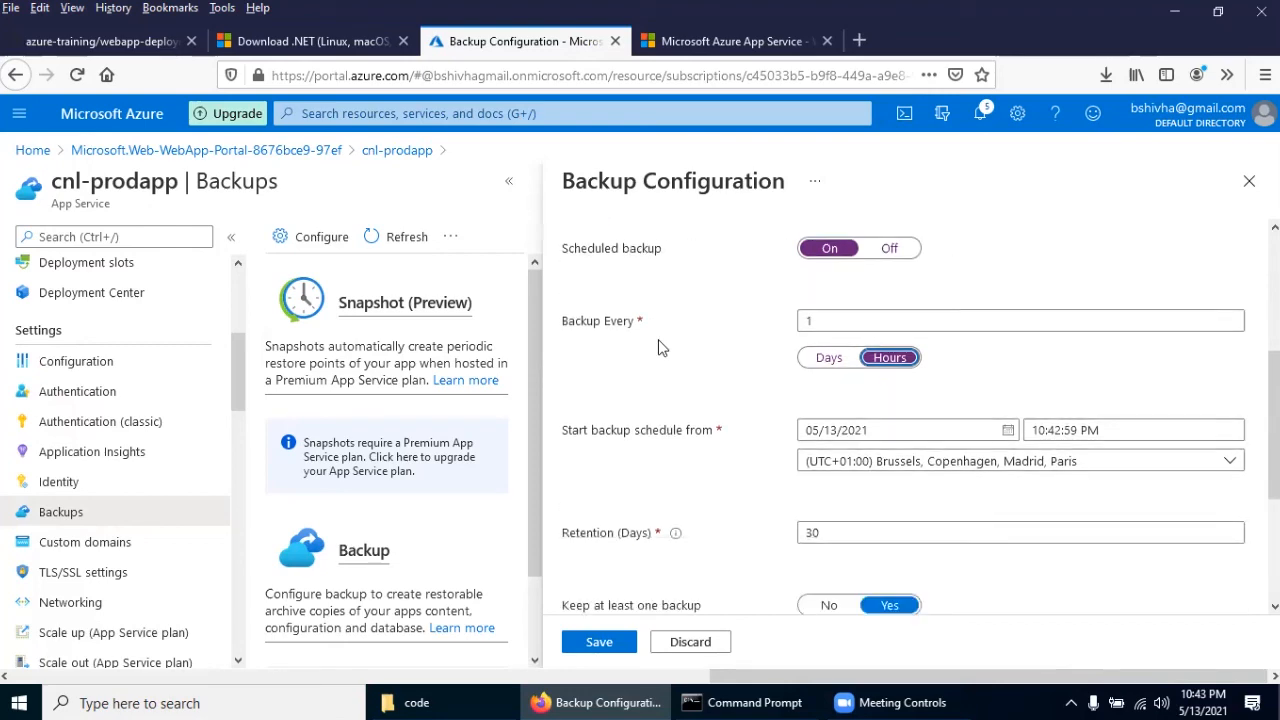
scroll(660, 345, down, 2)
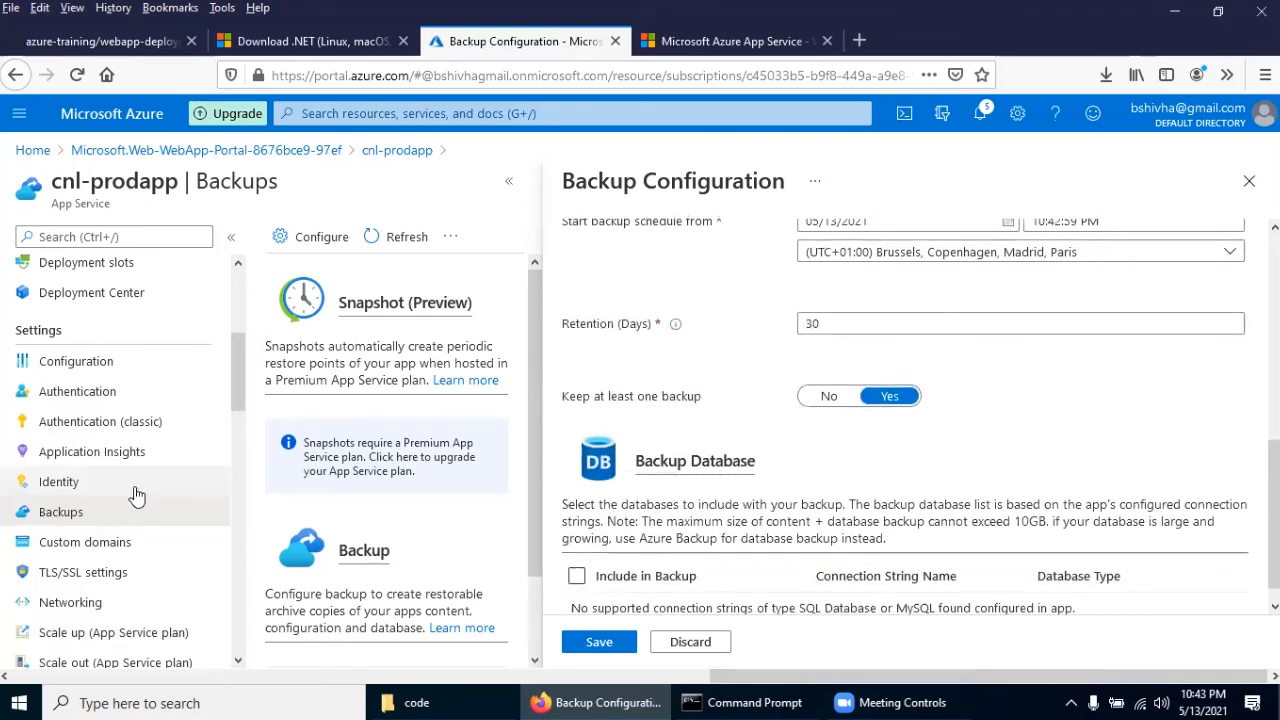
Leave the backup configuration without saving, view the Clone App creation form, and go back to cnl-prodapp.
scroll(116, 505, down, 2)
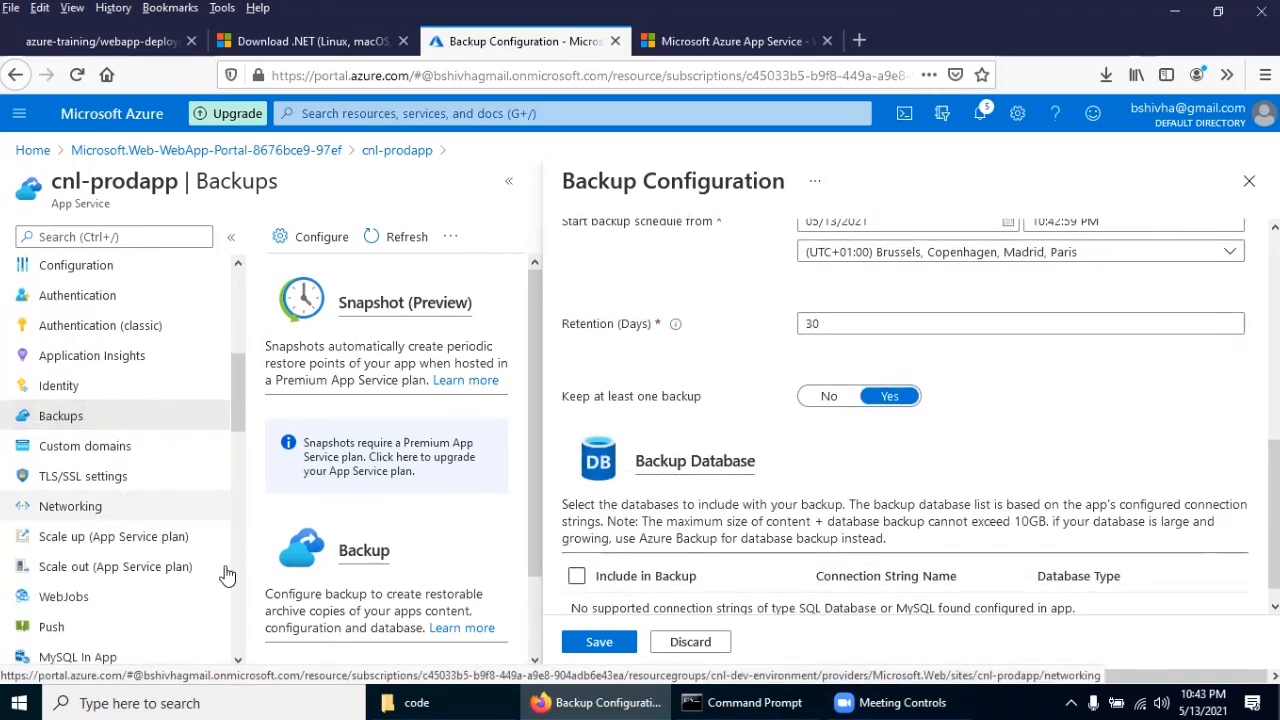
scroll(158, 585, down, 6)
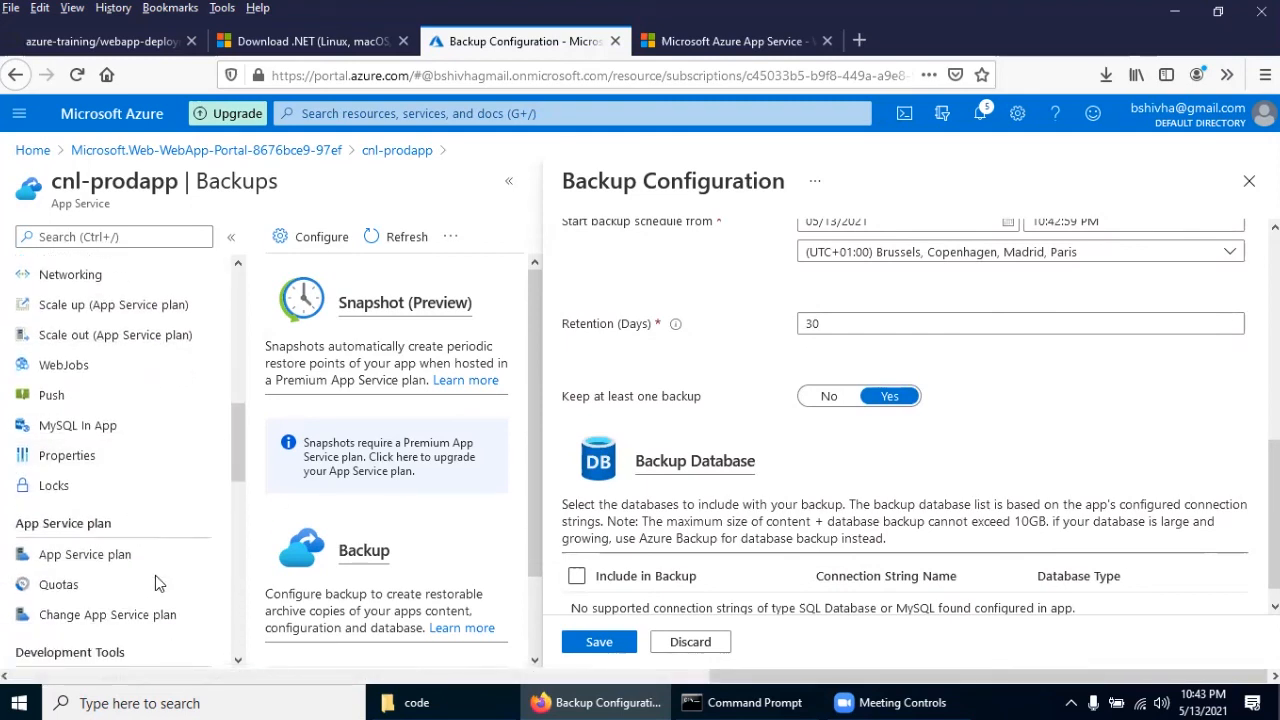
scroll(155, 575, down, 2)
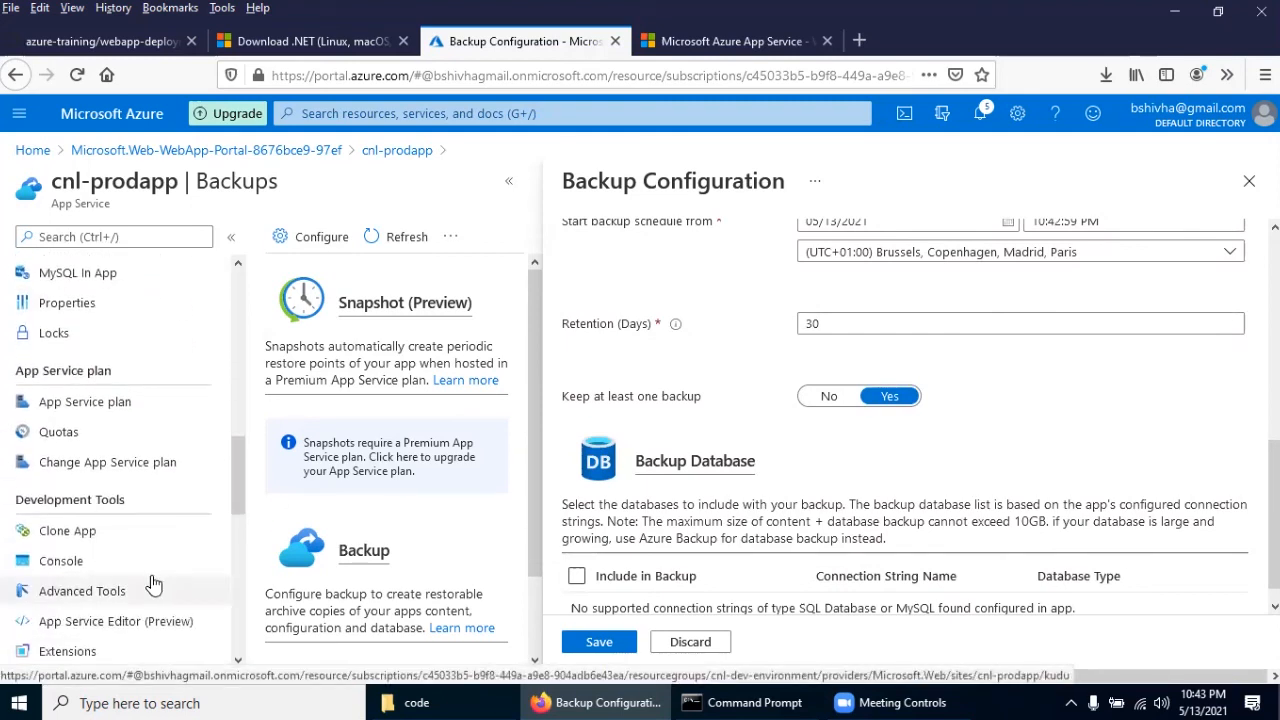
scroll(150, 583, down, 2)
scroll(150, 583, down, 2)
click(85, 339)
click(609, 355)
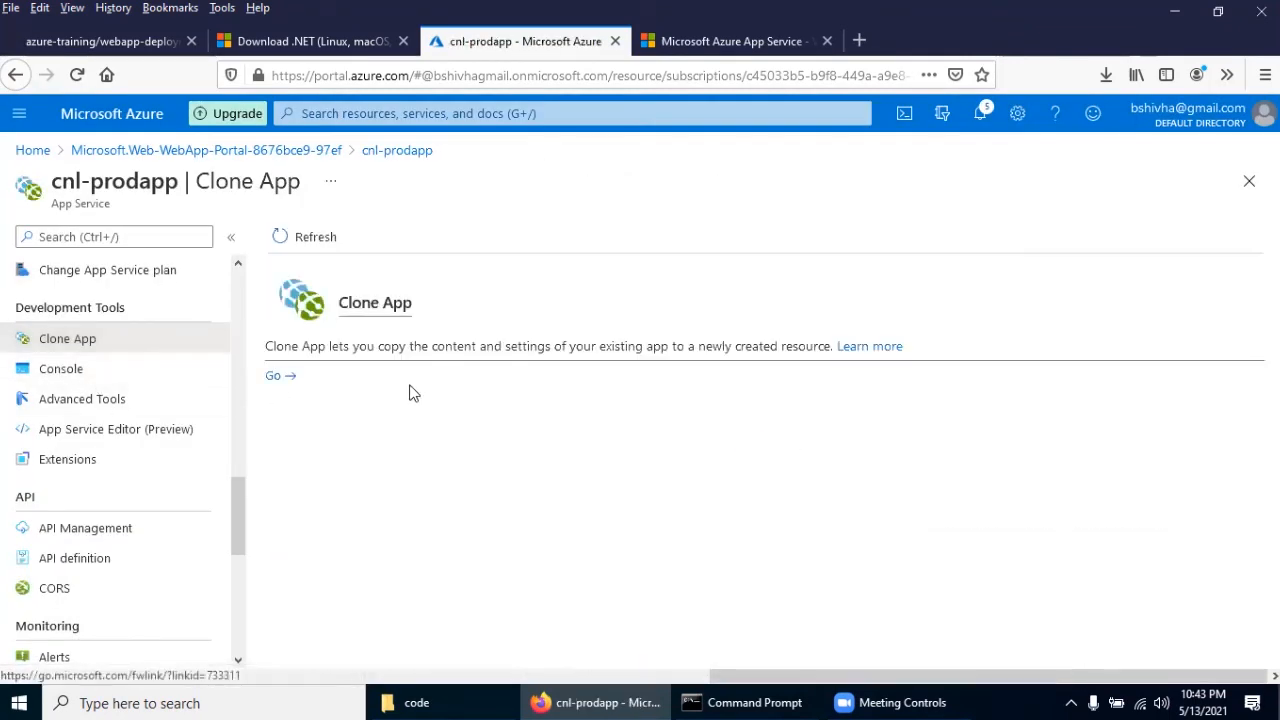
click(279, 376)
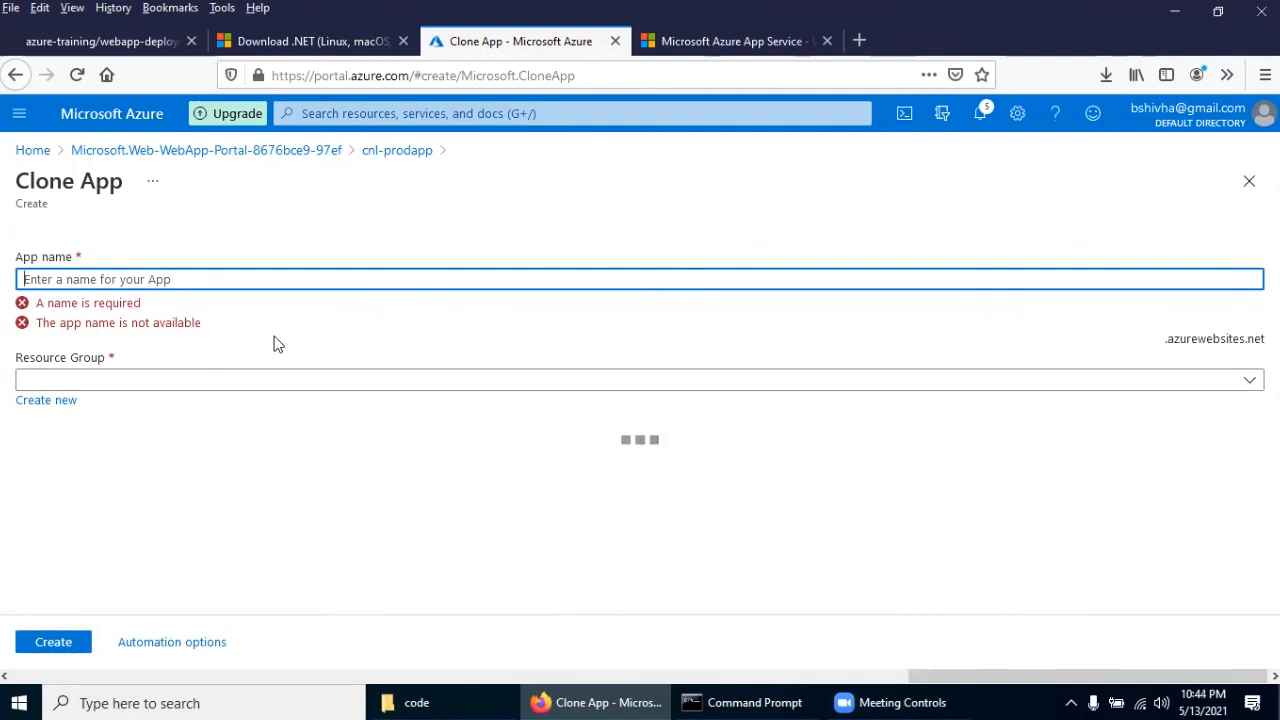
click(416, 153)
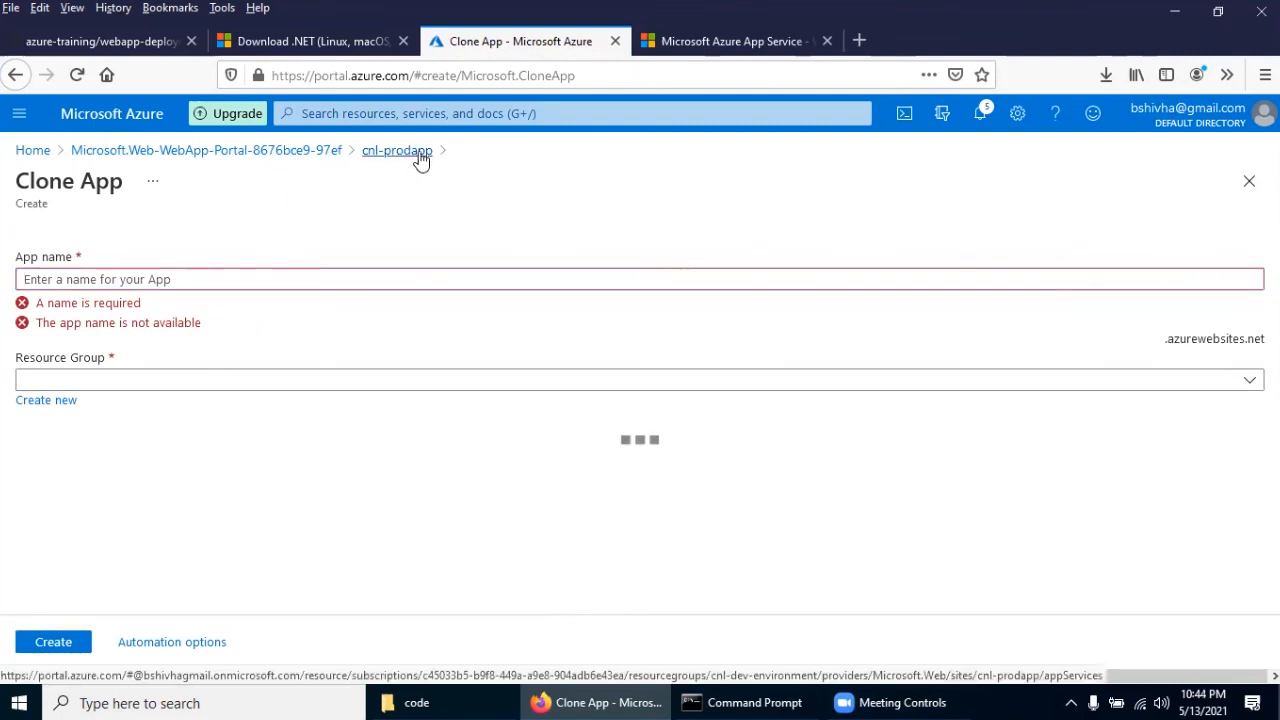